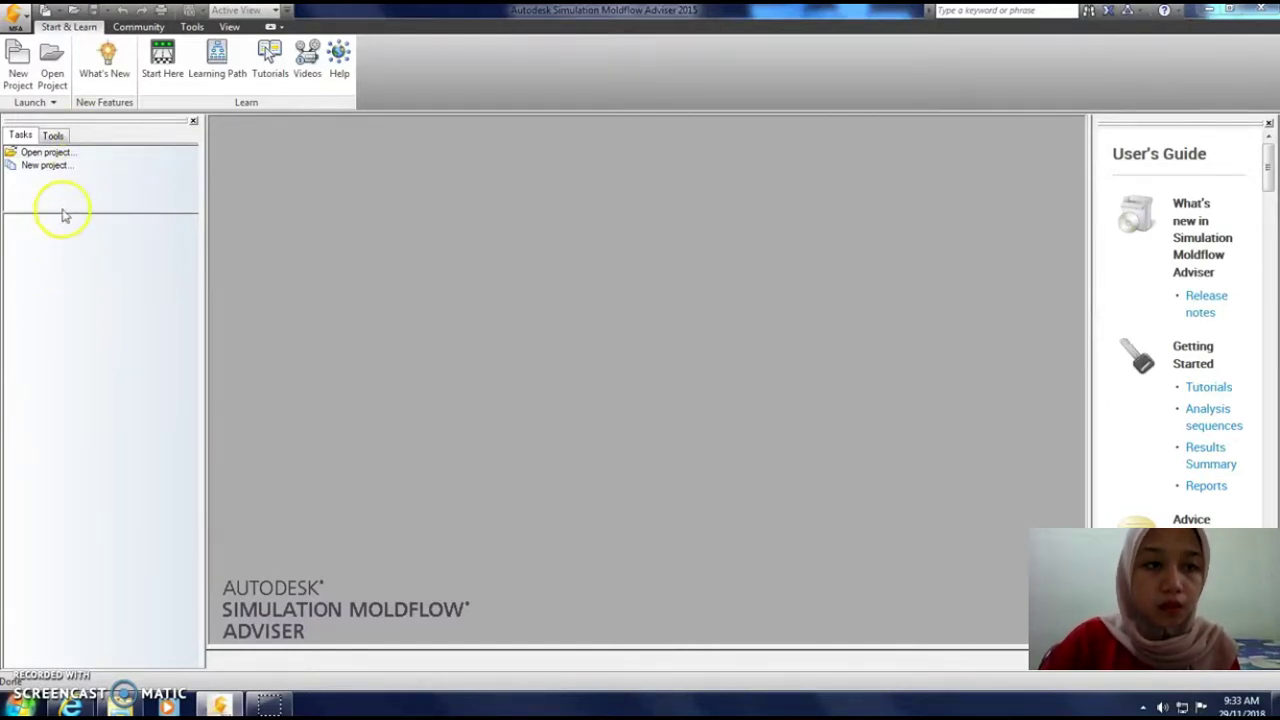
- Create the 'family' project on the Desktop and open the Design Link options
{"action": "left_click", "coordinate": [20, 65]}
{"action": "type", "text": "family"}
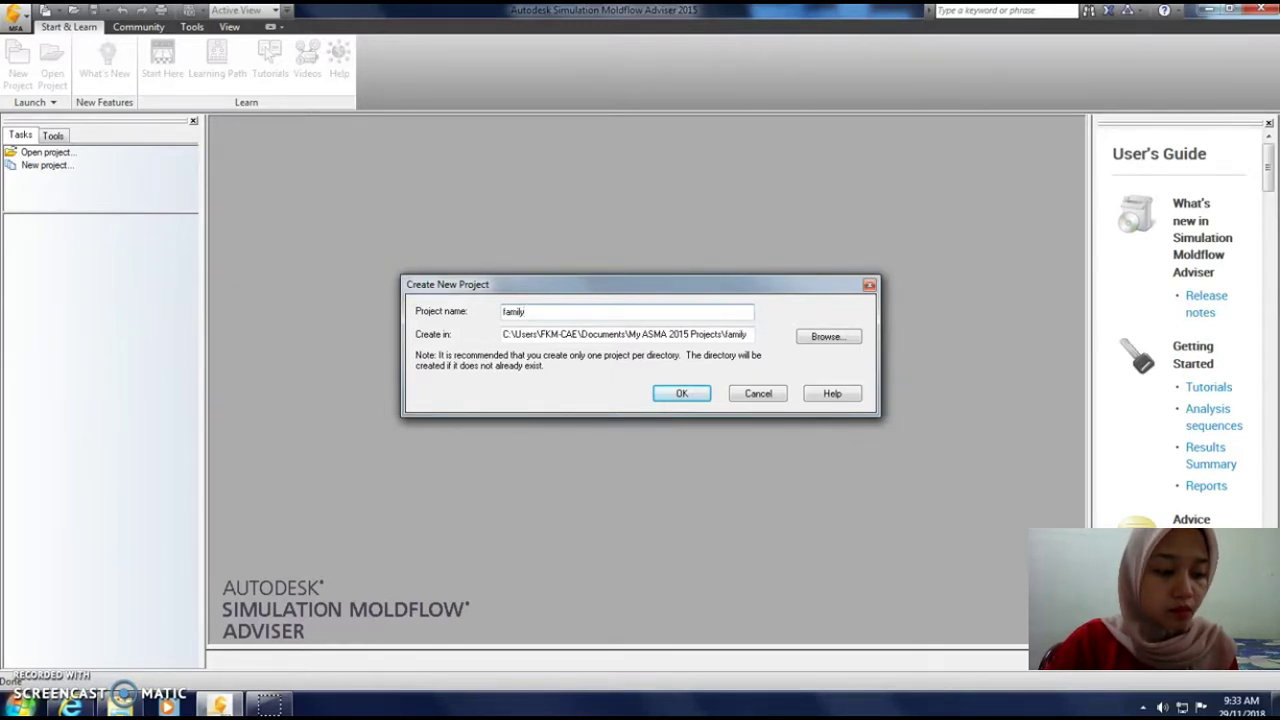
{"action": "left_click", "coordinate": [820, 340]}
{"action": "left_click_drag", "start_coordinate": [750, 362], "coordinate": [750, 300]}
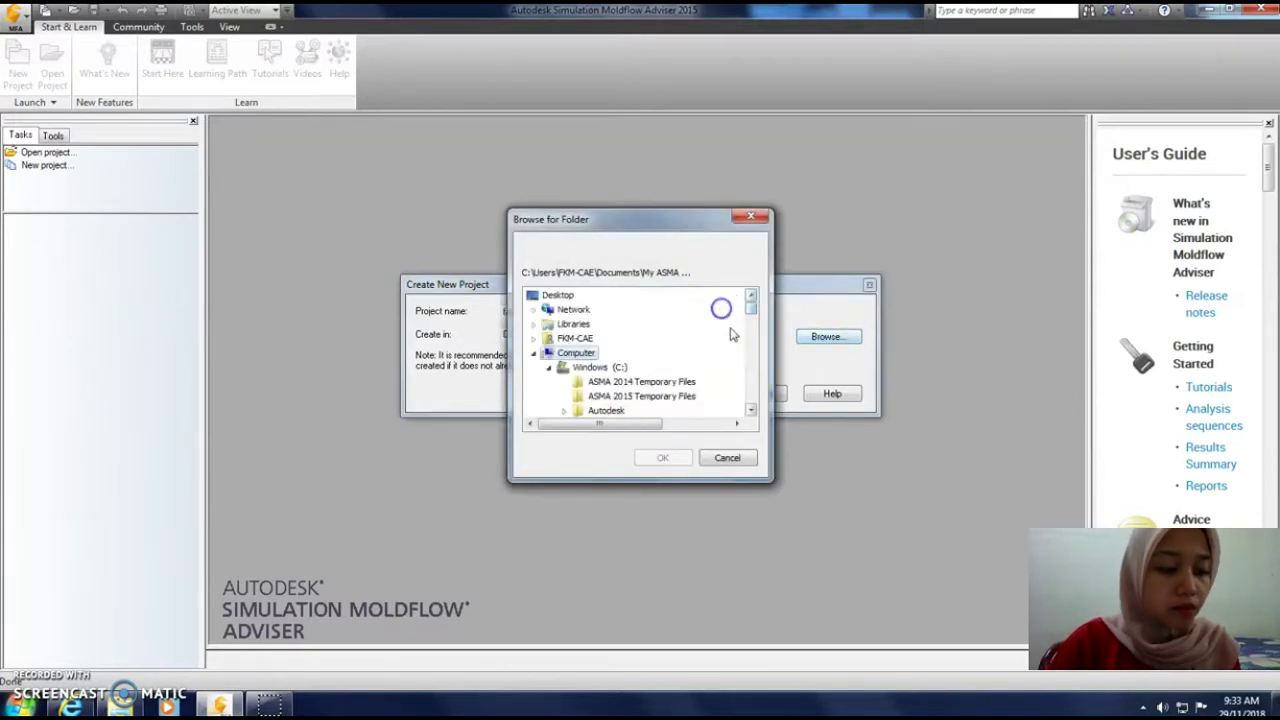
{"action": "left_click", "coordinate": [557, 295]}
{"action": "left_click", "coordinate": [660, 457]}
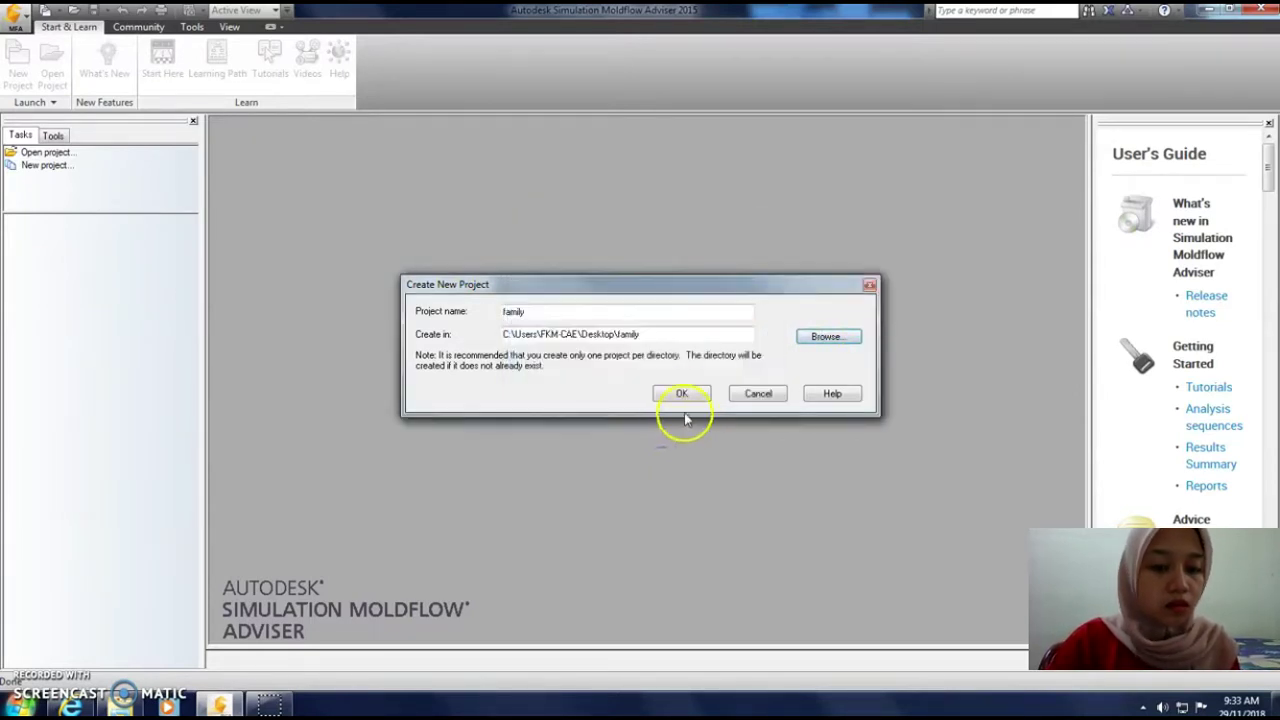
{"action": "left_click", "coordinate": [683, 399]}
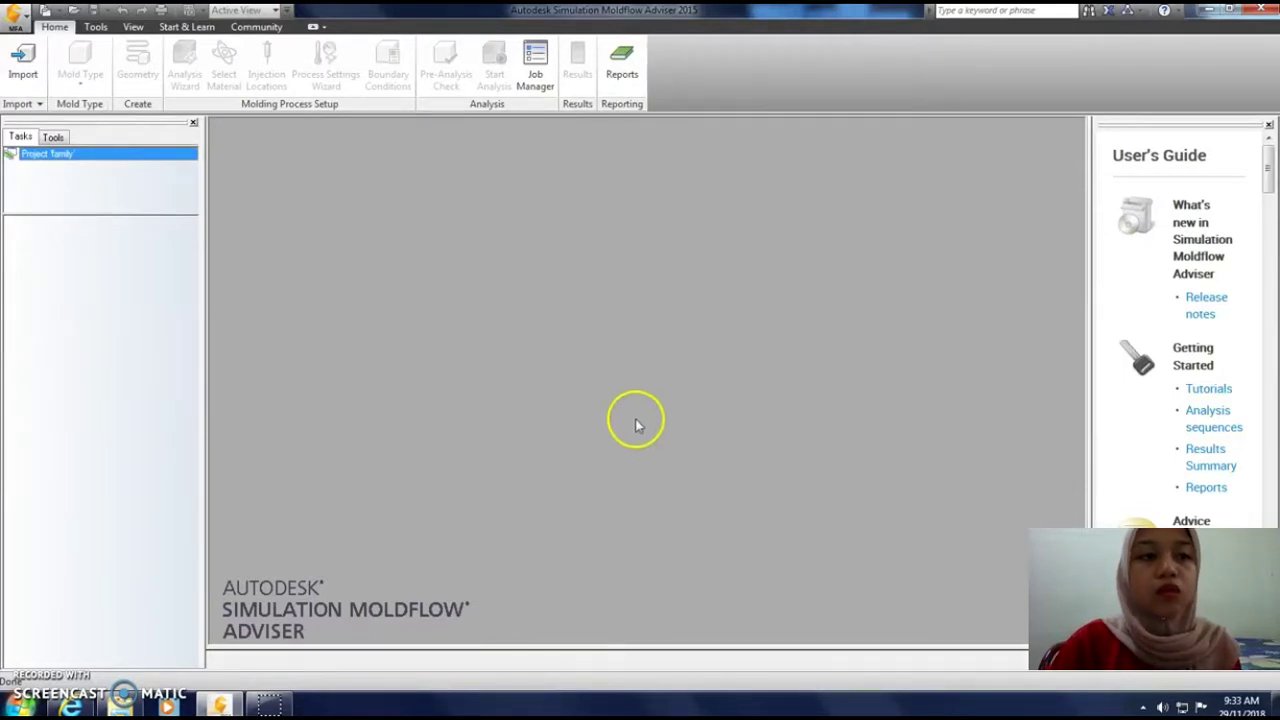
{"action": "left_click", "coordinate": [23, 62]}
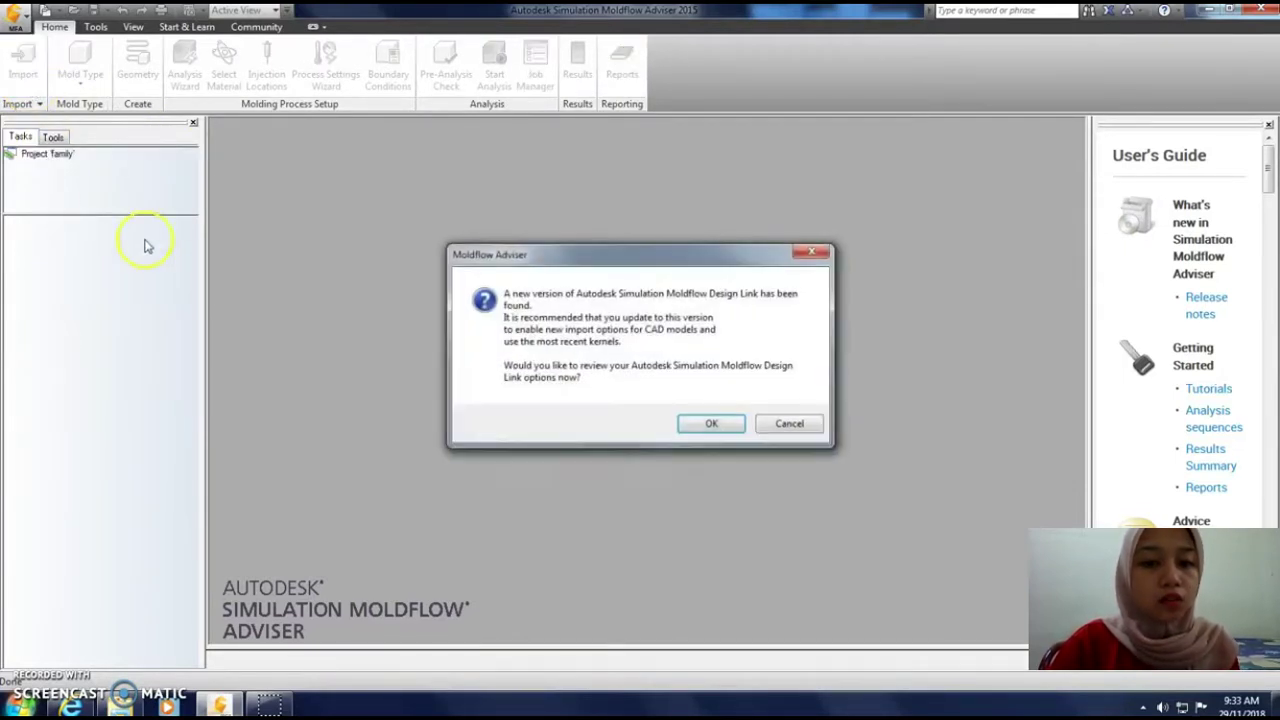
{"action": "left_click", "coordinate": [725, 424]}
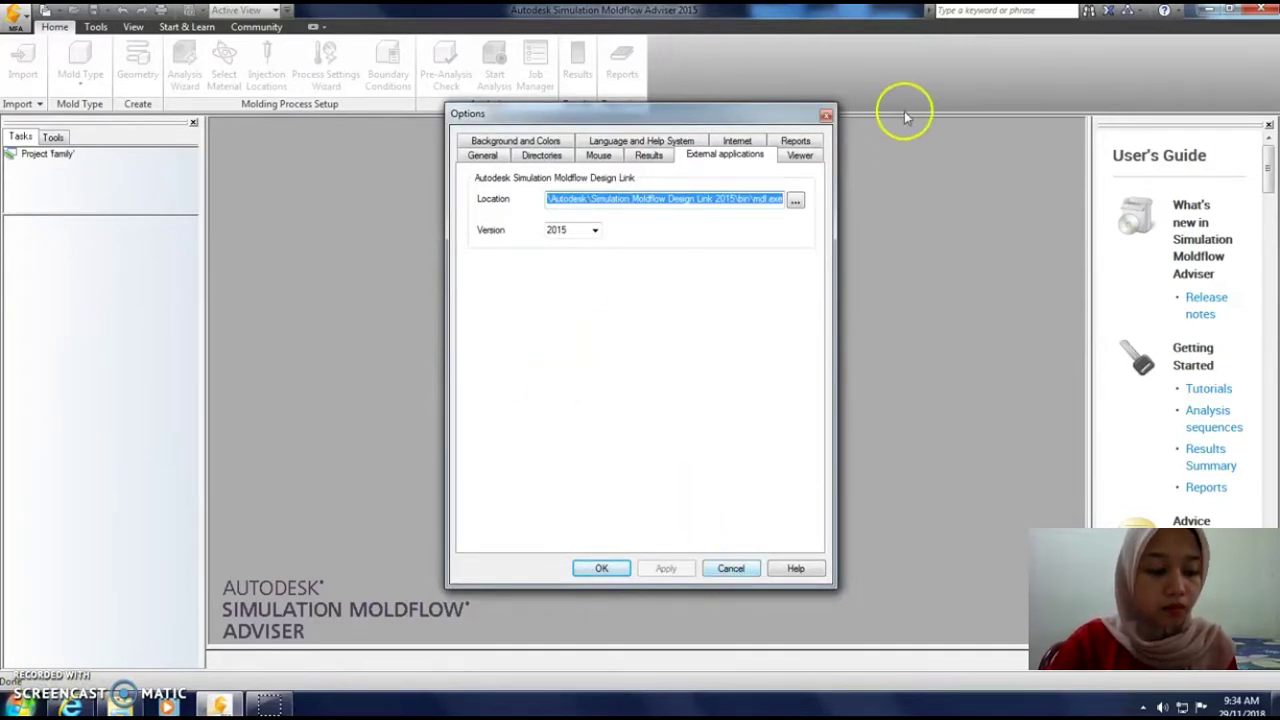
- Close Options and browse to Public Documents\Autodesk\Simulation Moldflow Adviser 2015\tutorial
{"action": "left_click", "coordinate": [825, 115]}
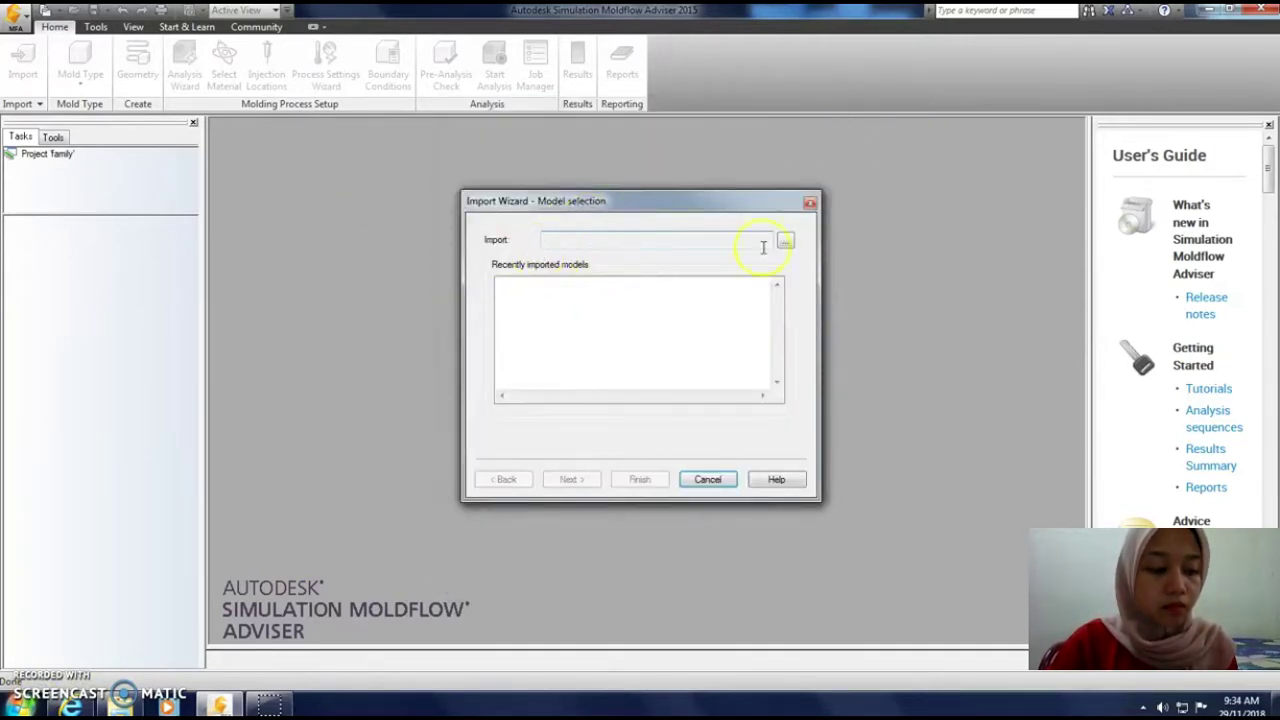
{"action": "left_click", "coordinate": [787, 242]}
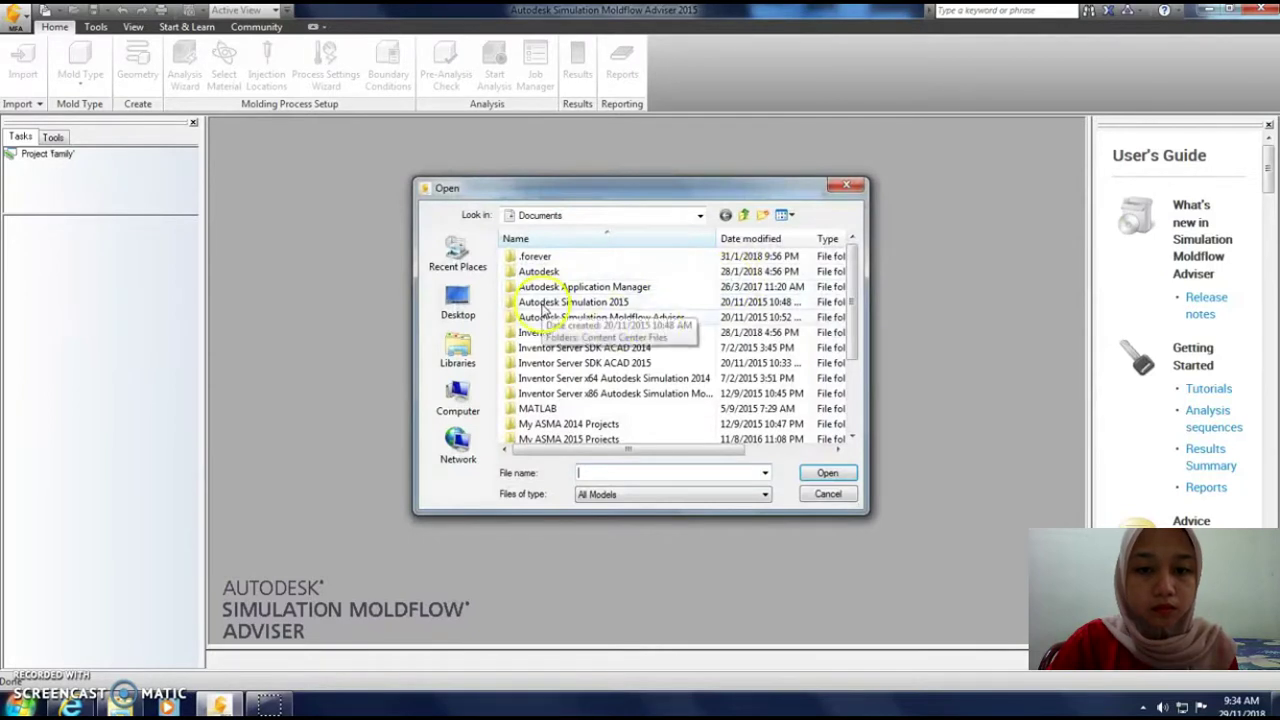
{"action": "mouse_move", "coordinate": [847, 287]}
{"action": "left_mouse_down"}
{"action": "mouse_move", "coordinate": [849, 371]}
{"action": "mouse_move", "coordinate": [857, 308]}
{"action": "left_mouse_up"}
{"action": "left_click", "coordinate": [700, 215]}
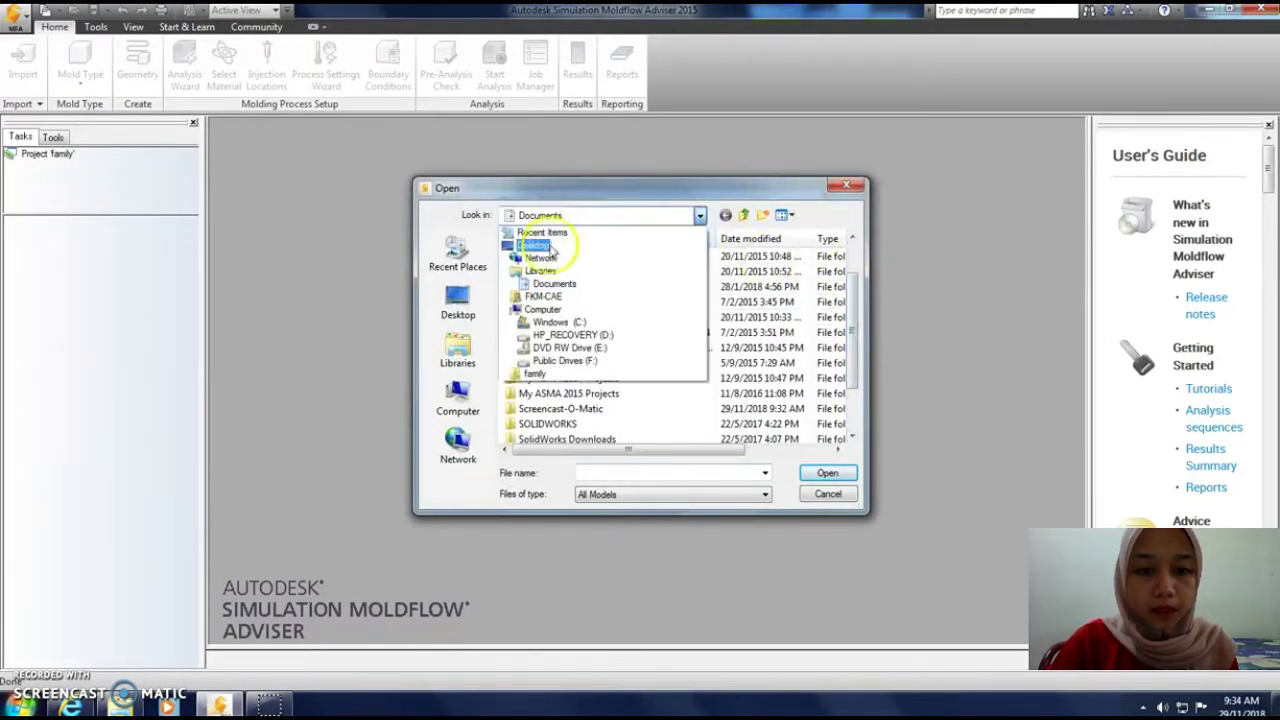
{"action": "left_click", "coordinate": [551, 322]}
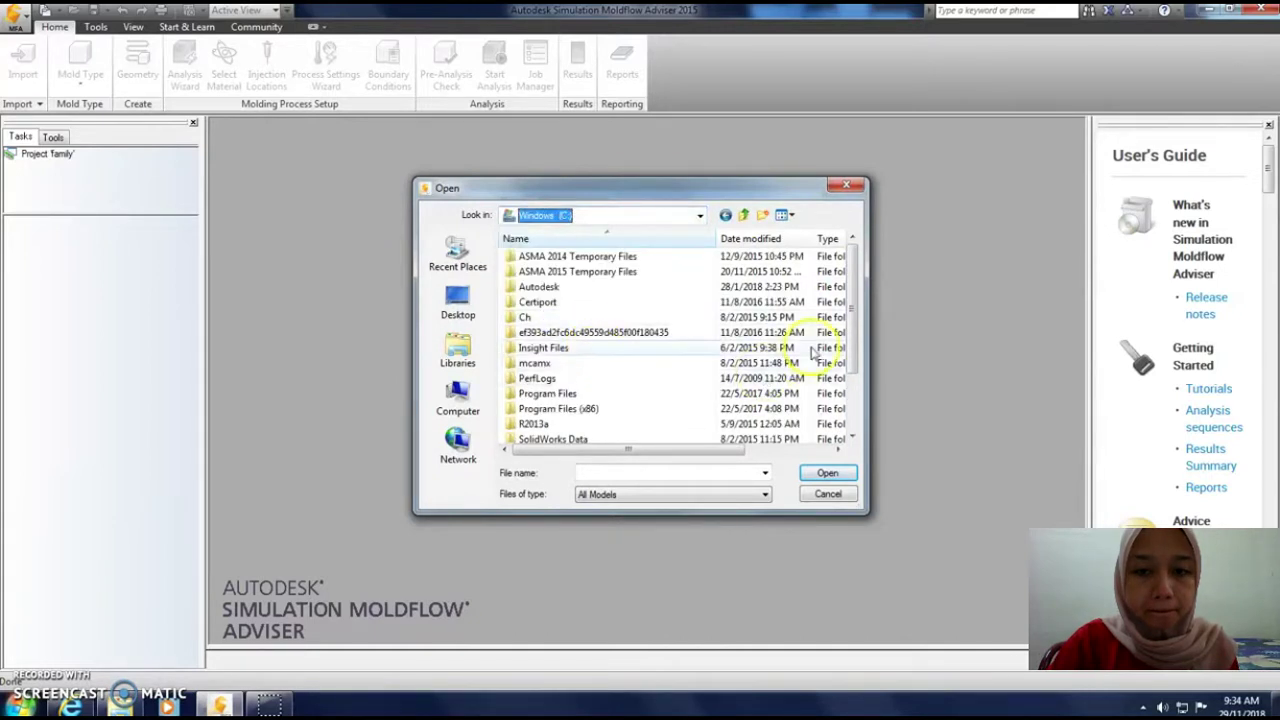
{"action": "left_click_drag", "start_coordinate": [857, 294], "coordinate": [857, 318]}
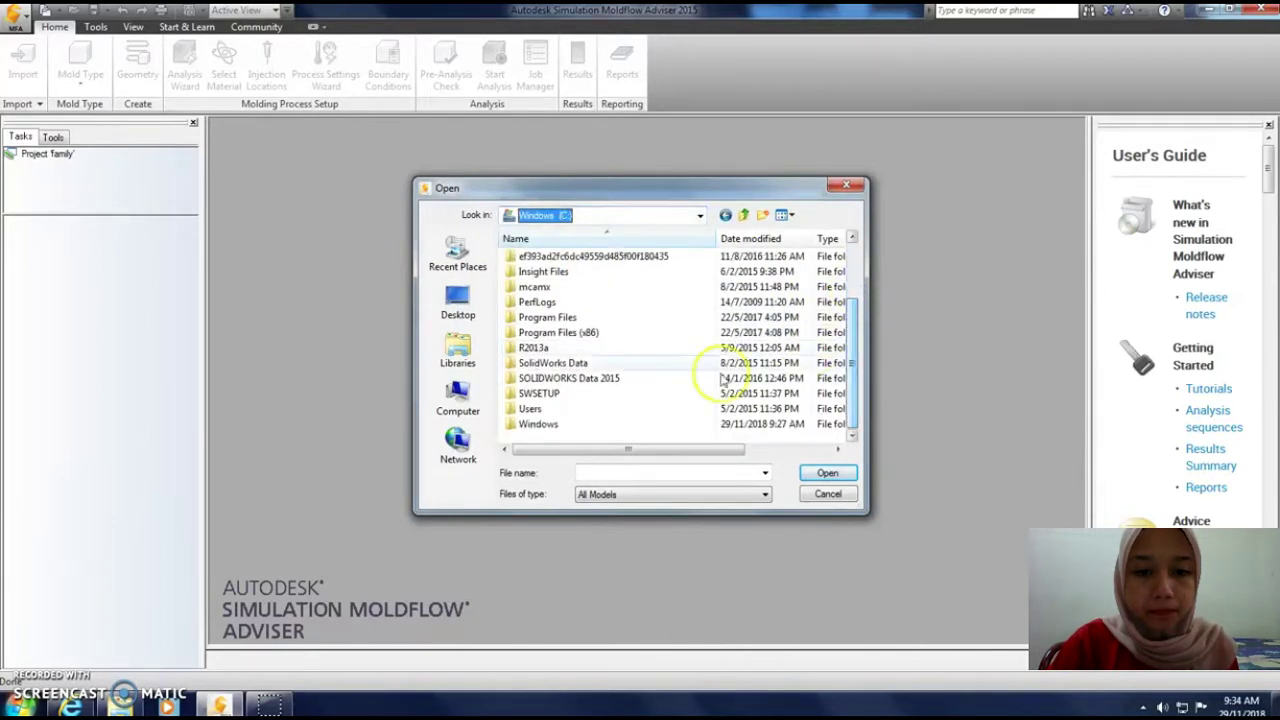
{"action": "double_click", "coordinate": [530, 409]}
{"action": "double_click", "coordinate": [530, 272]}
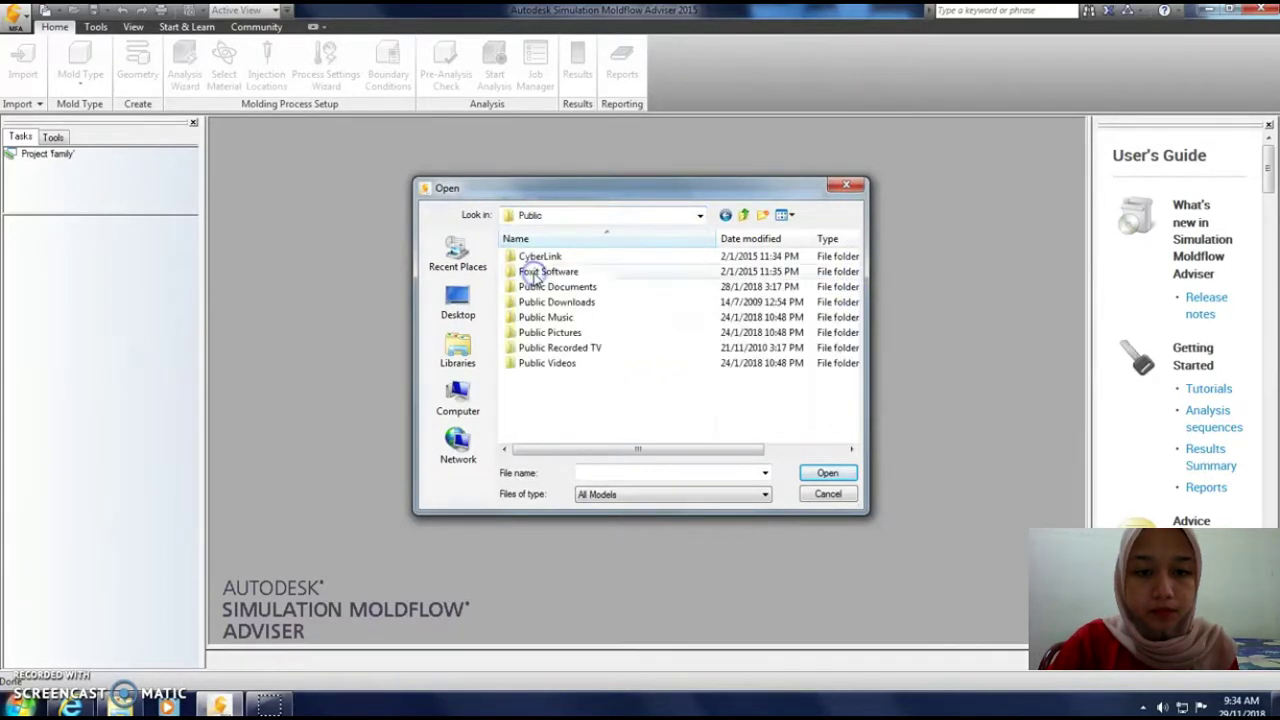
{"action": "double_click", "coordinate": [541, 287]}
{"action": "double_click", "coordinate": [543, 288]}
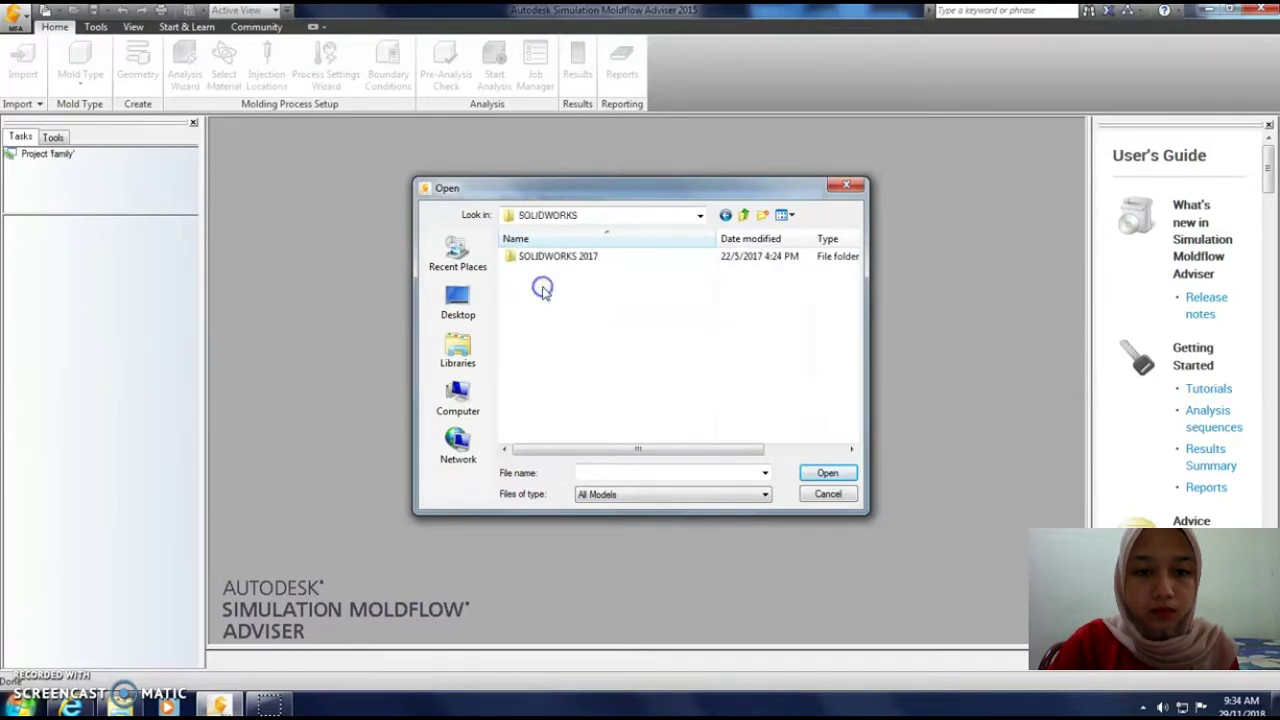
{"action": "left_click", "coordinate": [743, 216]}
{"action": "double_click", "coordinate": [543, 272]}
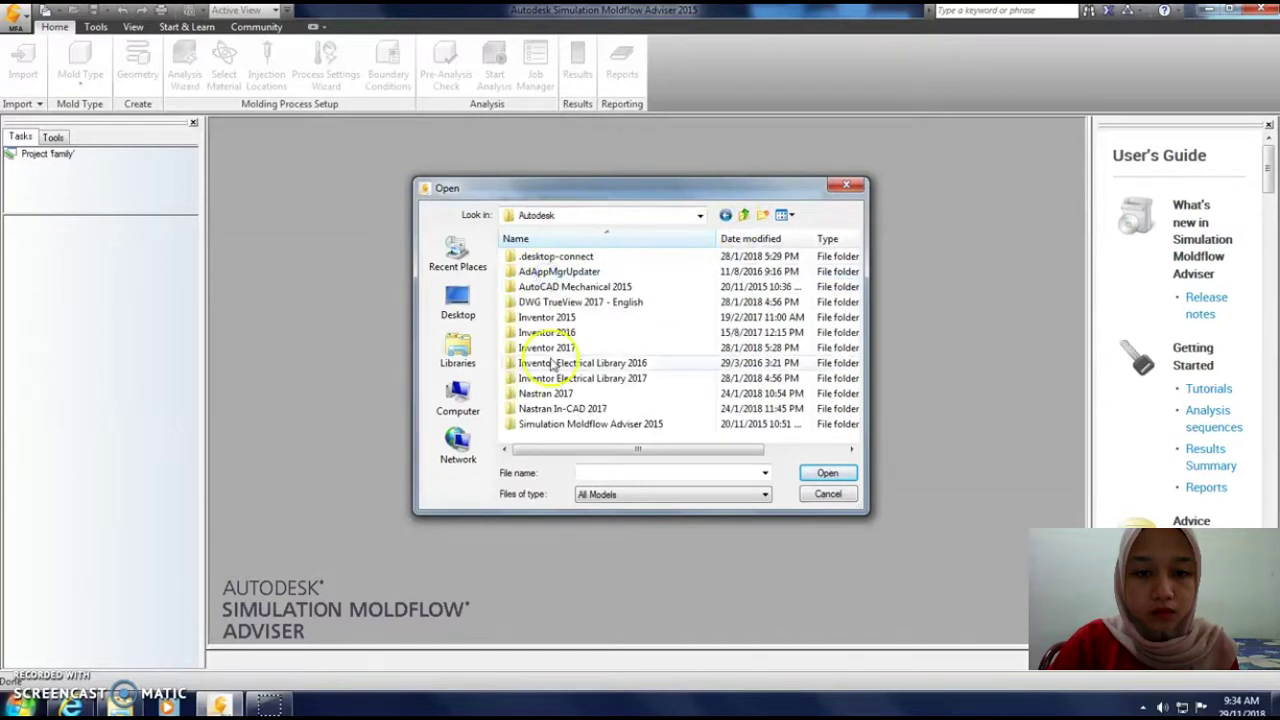
{"action": "double_click", "coordinate": [573, 424]}
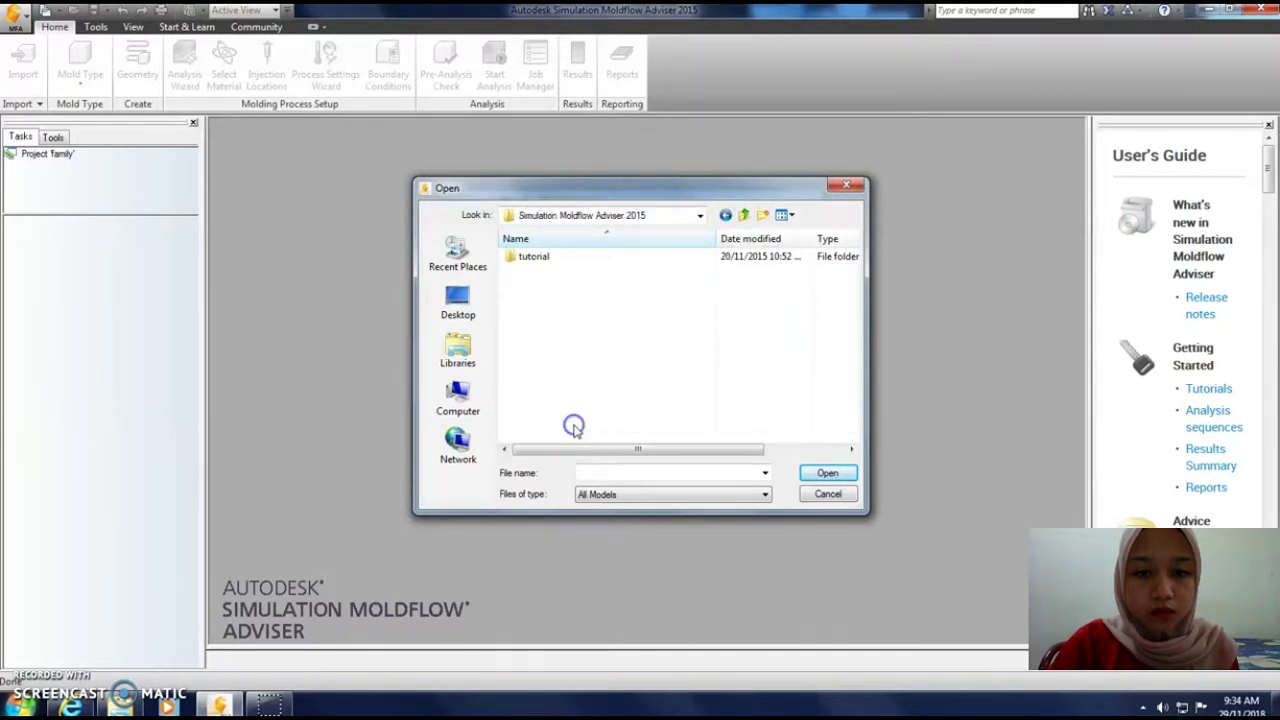
{"action": "double_click", "coordinate": [550, 258]}
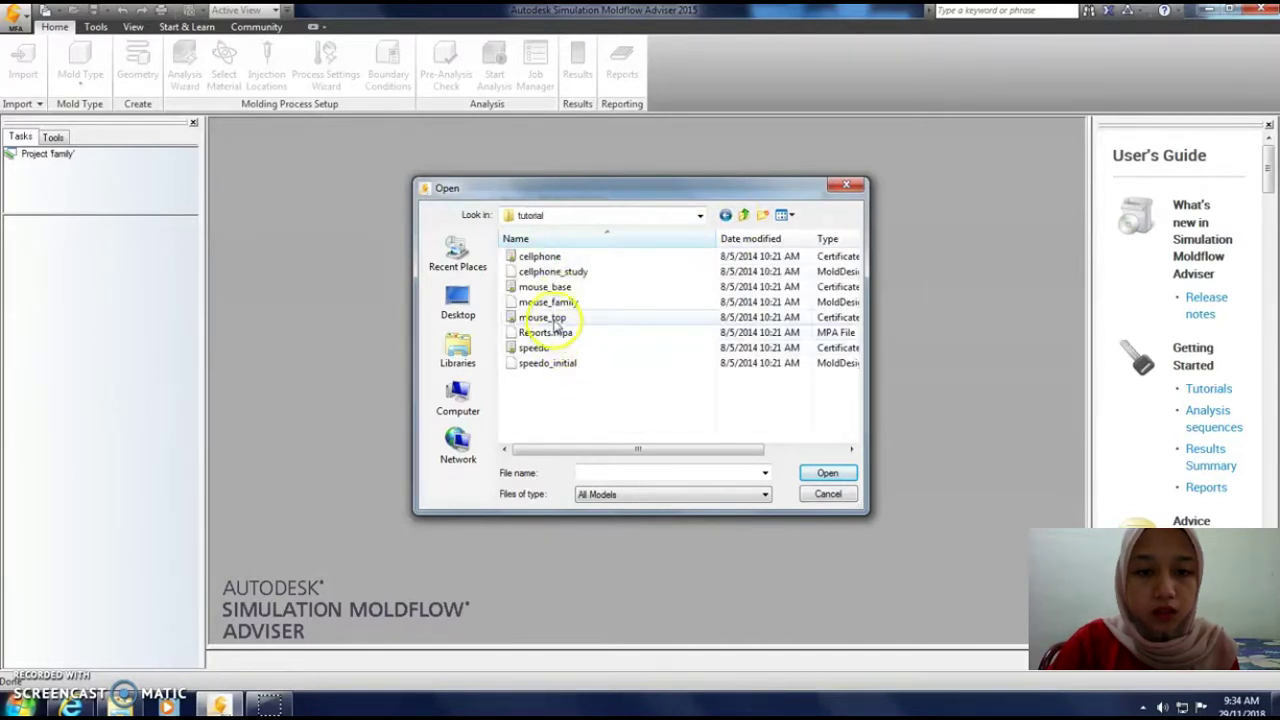
- Import mouse_top in millimetres, keeping the default clean-up and suitability checks
{"action": "left_click", "coordinate": [541, 317]}
{"action": "left_click", "coordinate": [812, 472]}
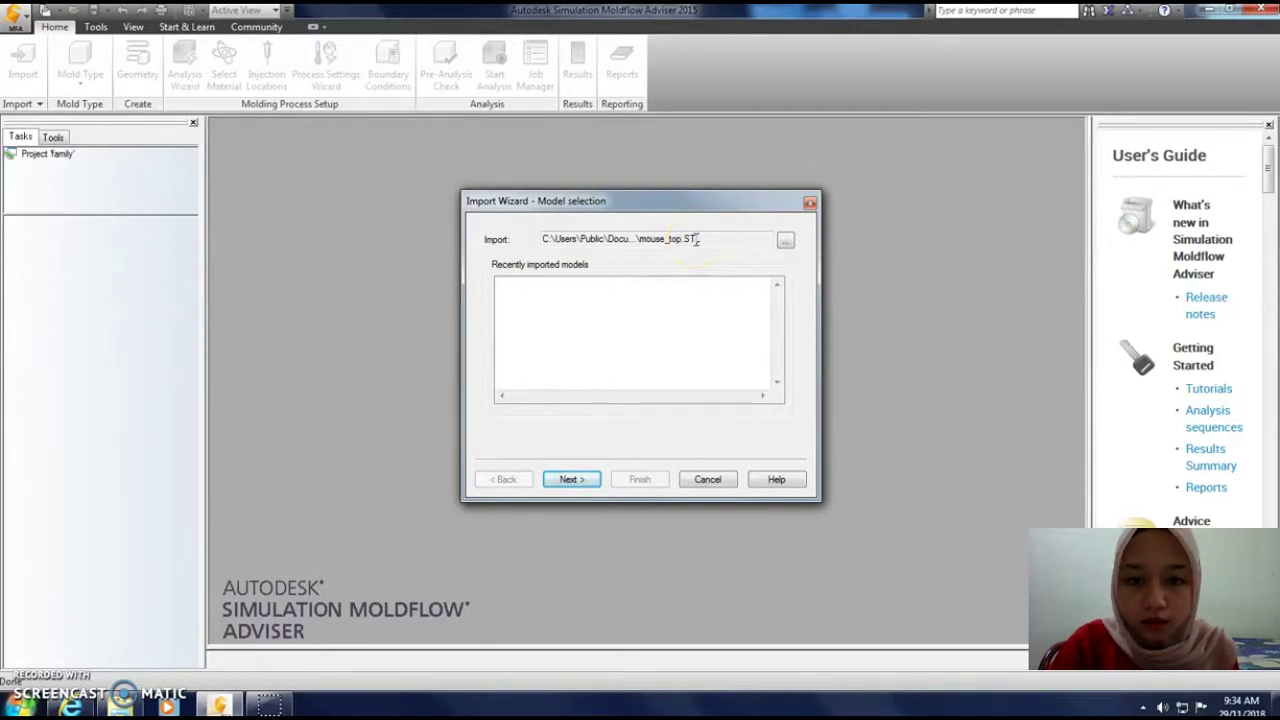
{"action": "left_click", "coordinate": [583, 479]}
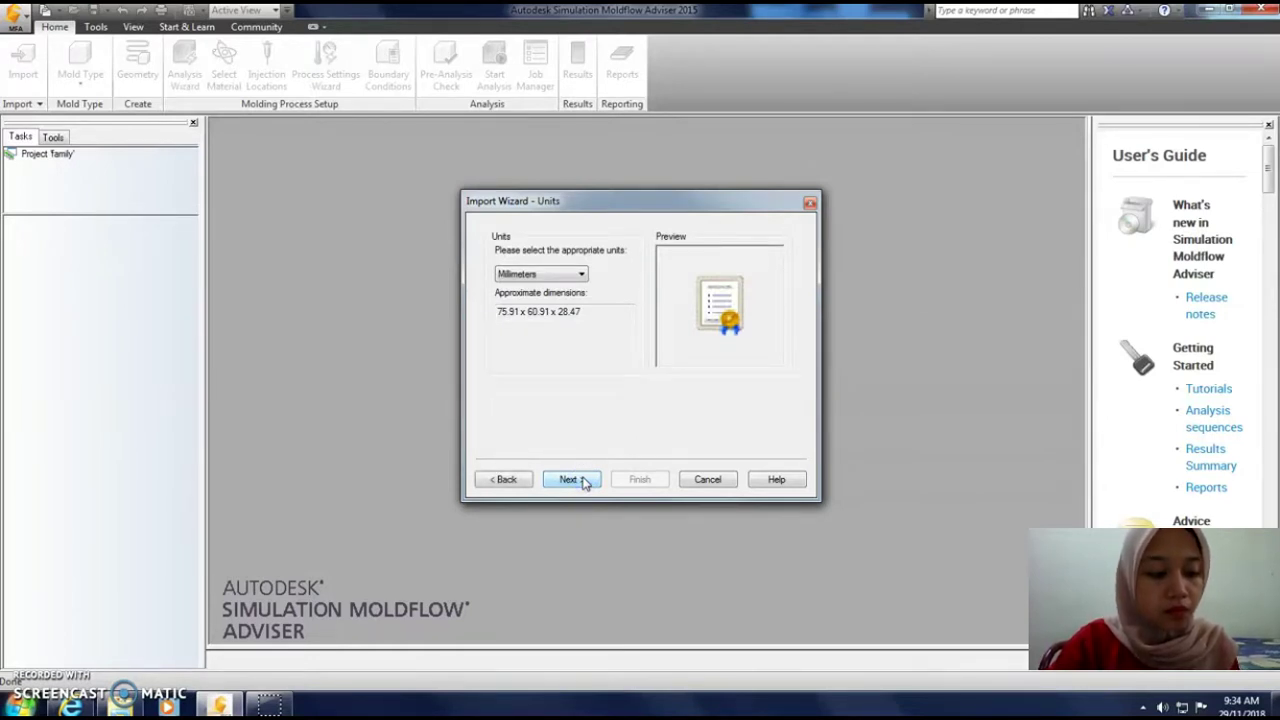
{"action": "left_click", "coordinate": [38, 680]}
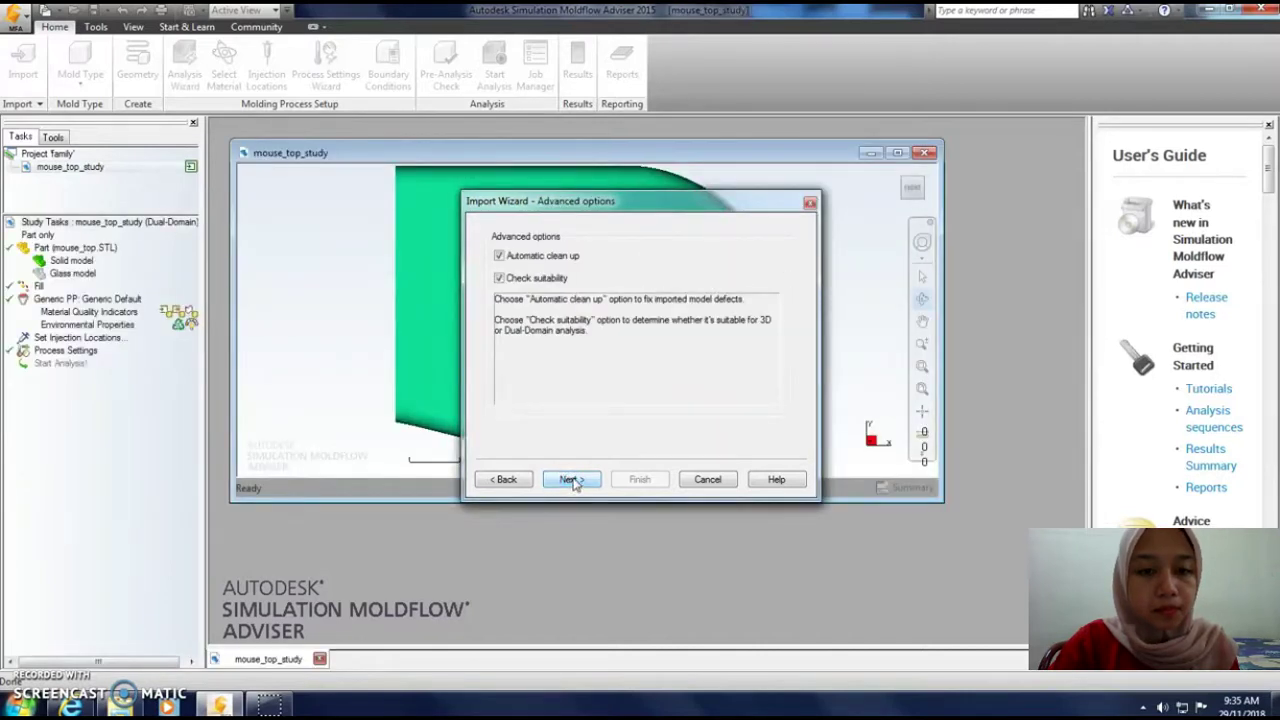
{"action": "left_click", "coordinate": [571, 480]}
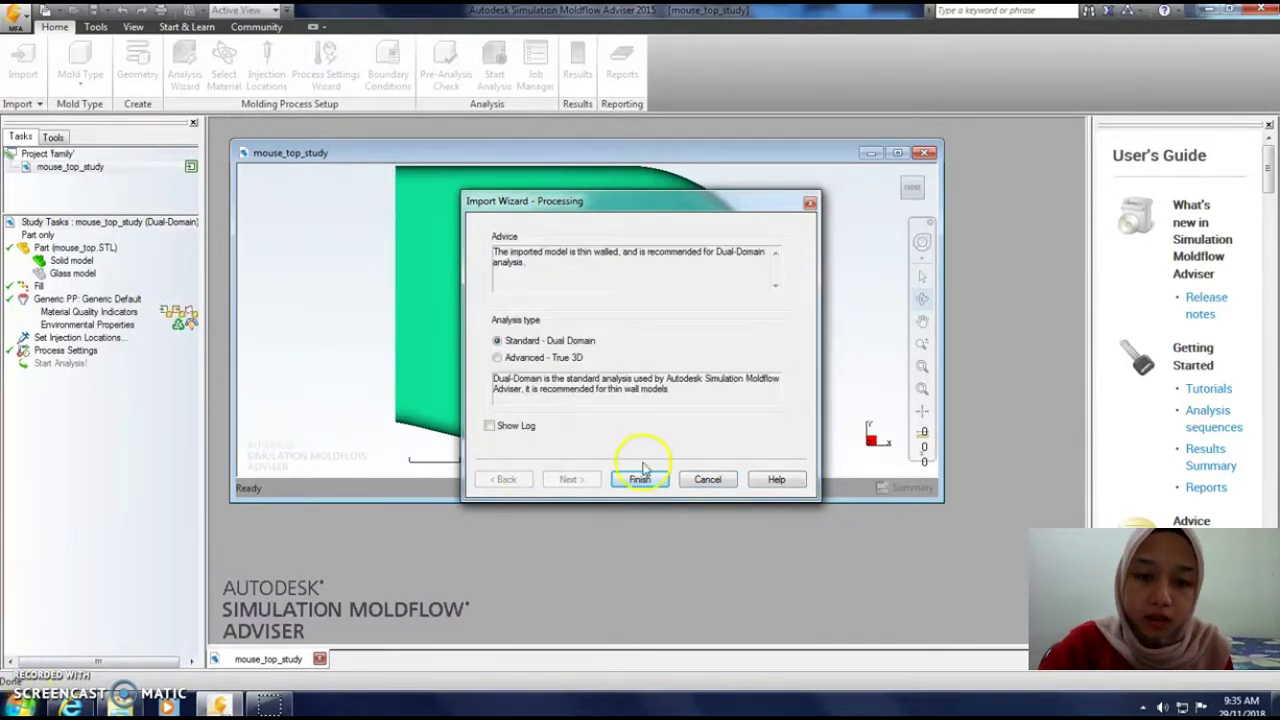
- Finish the import, maximize the model window and rename the study to mouse_family
{"action": "left_click", "coordinate": [640, 480]}
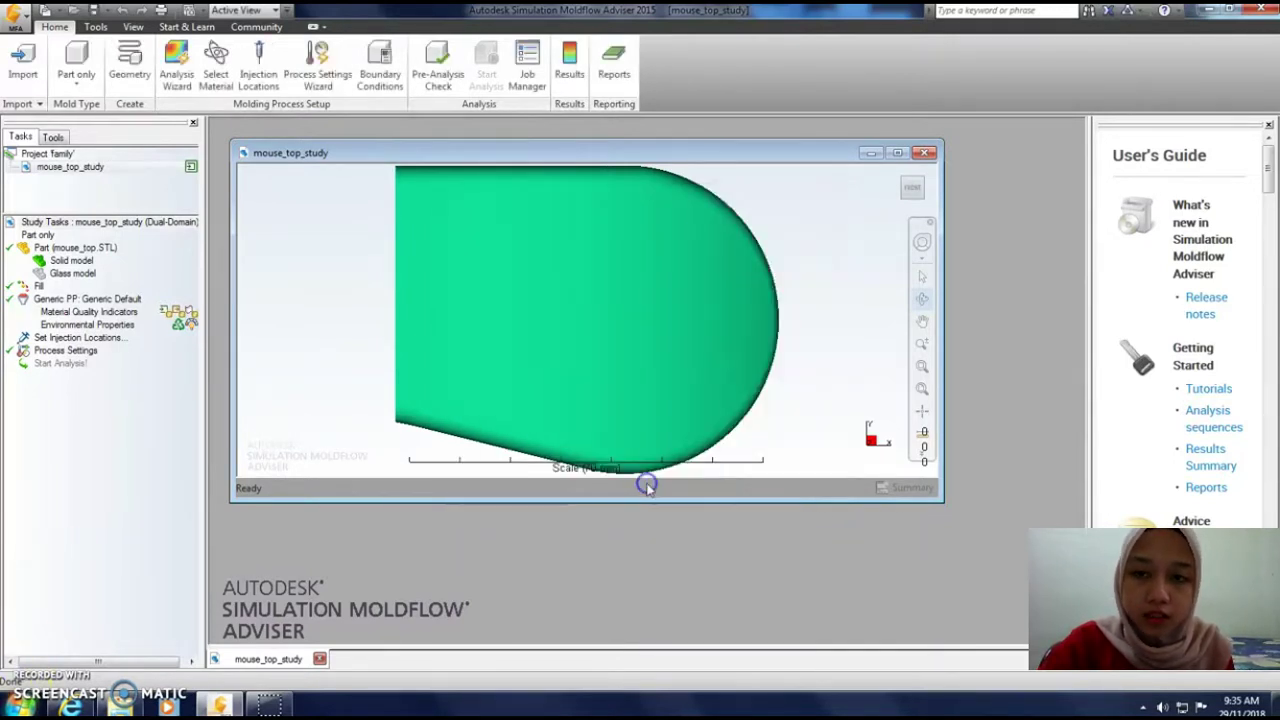
{"action": "left_click", "coordinate": [897, 152]}
{"action": "right_click", "coordinate": [63, 167]}
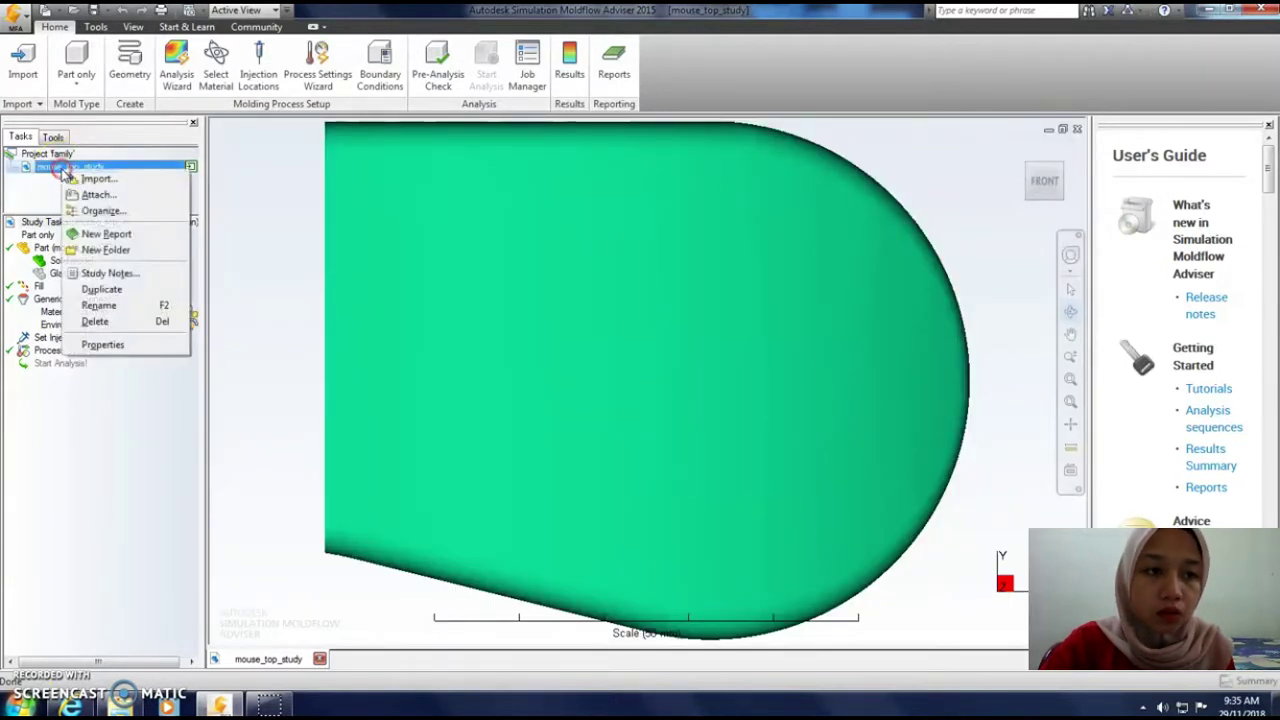
{"action": "left_click", "coordinate": [97, 305]}
{"action": "type", "text": "mouse_family"}
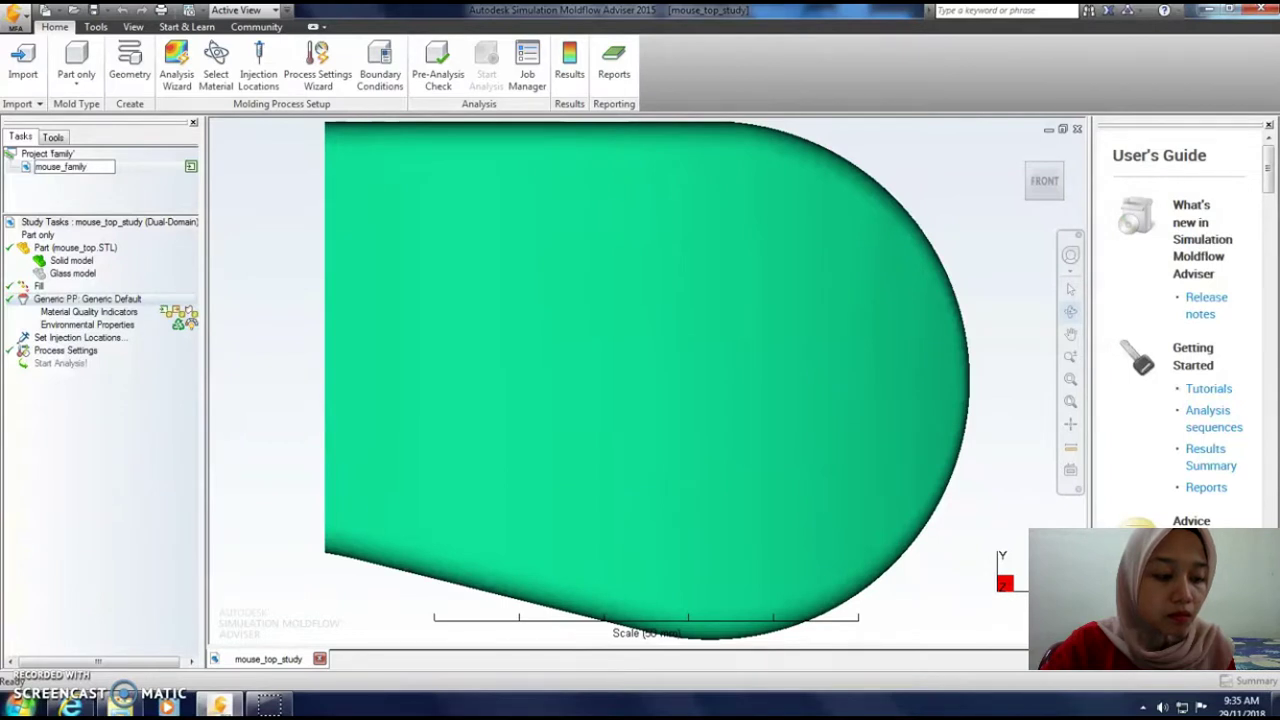
{"action": "key", "text": "Return"}
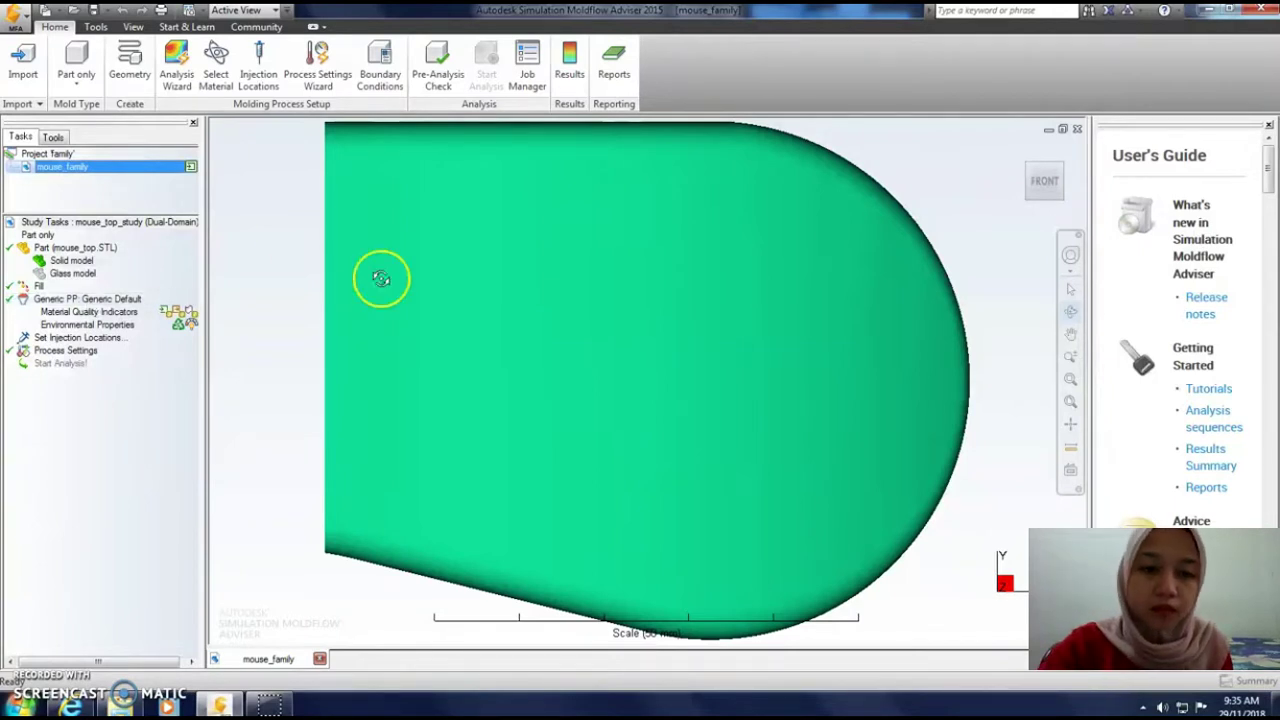
- Zoom and orbit the part to inspect its underside ribs
{"action": "scroll", "coordinate": [720, 346], "scroll_direction": "down", "scroll_amount": 1}
{"action": "scroll", "coordinate": [721, 347], "scroll_direction": "down", "scroll_amount": 1}
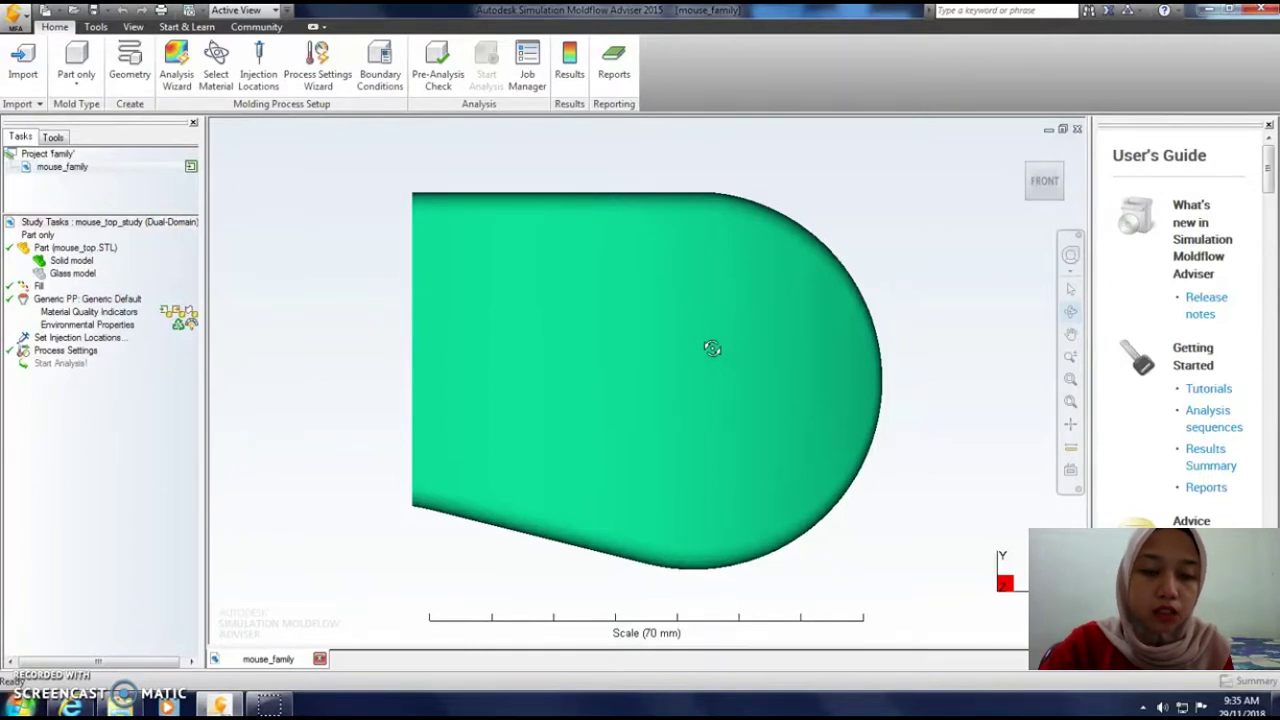
{"action": "mouse_move", "coordinate": [712, 348]}
{"action": "left_mouse_down"}
{"action": "mouse_move", "coordinate": [717, 391]}
{"action": "mouse_move", "coordinate": [583, 240]}
{"action": "mouse_move", "coordinate": [572, 262]}
{"action": "mouse_move", "coordinate": [591, 340]}
{"action": "mouse_move", "coordinate": [734, 380]}
{"action": "mouse_move", "coordinate": [783, 349]}
{"action": "mouse_move", "coordinate": [754, 359]}
{"action": "mouse_move", "coordinate": [651, 337]}
{"action": "mouse_move", "coordinate": [634, 311]}
{"action": "left_mouse_up"}
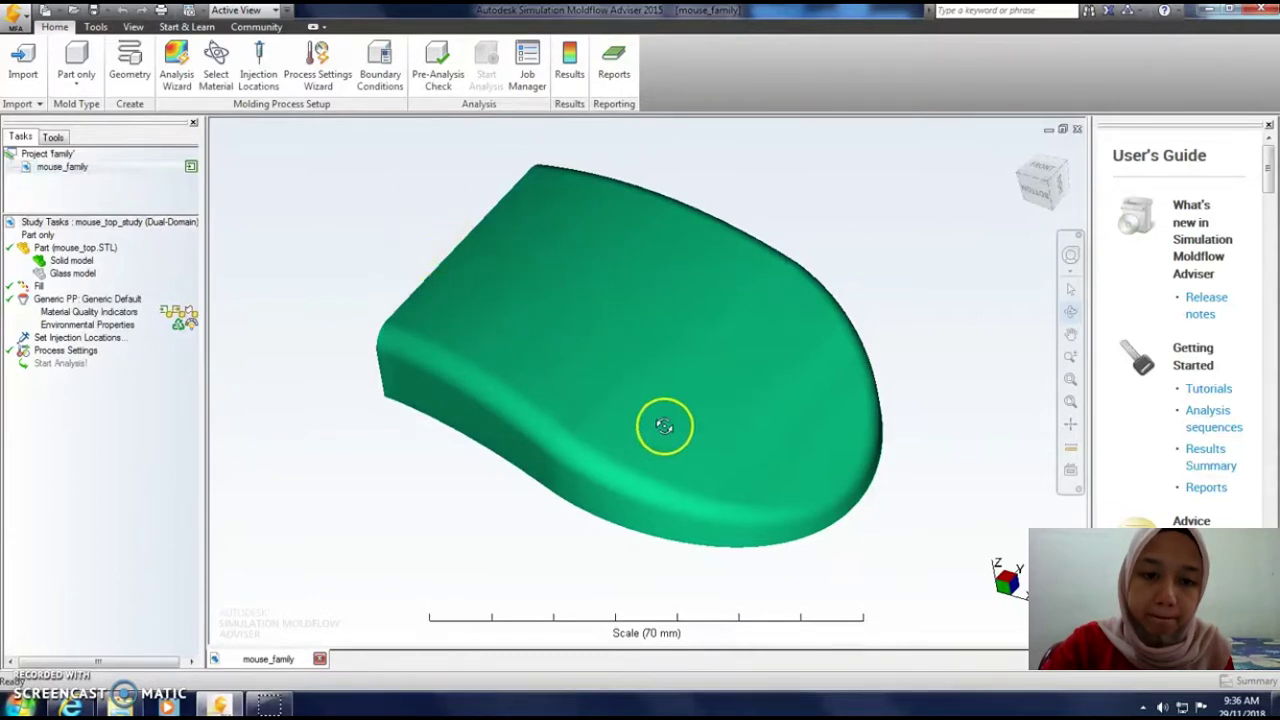
{"action": "mouse_move", "coordinate": [694, 495]}
{"action": "left_mouse_down"}
{"action": "mouse_move", "coordinate": [889, 409]}
{"action": "mouse_move", "coordinate": [946, 454]}
{"action": "left_mouse_up"}
{"action": "left_click_drag", "start_coordinate": [791, 429], "coordinate": [769, 482]}
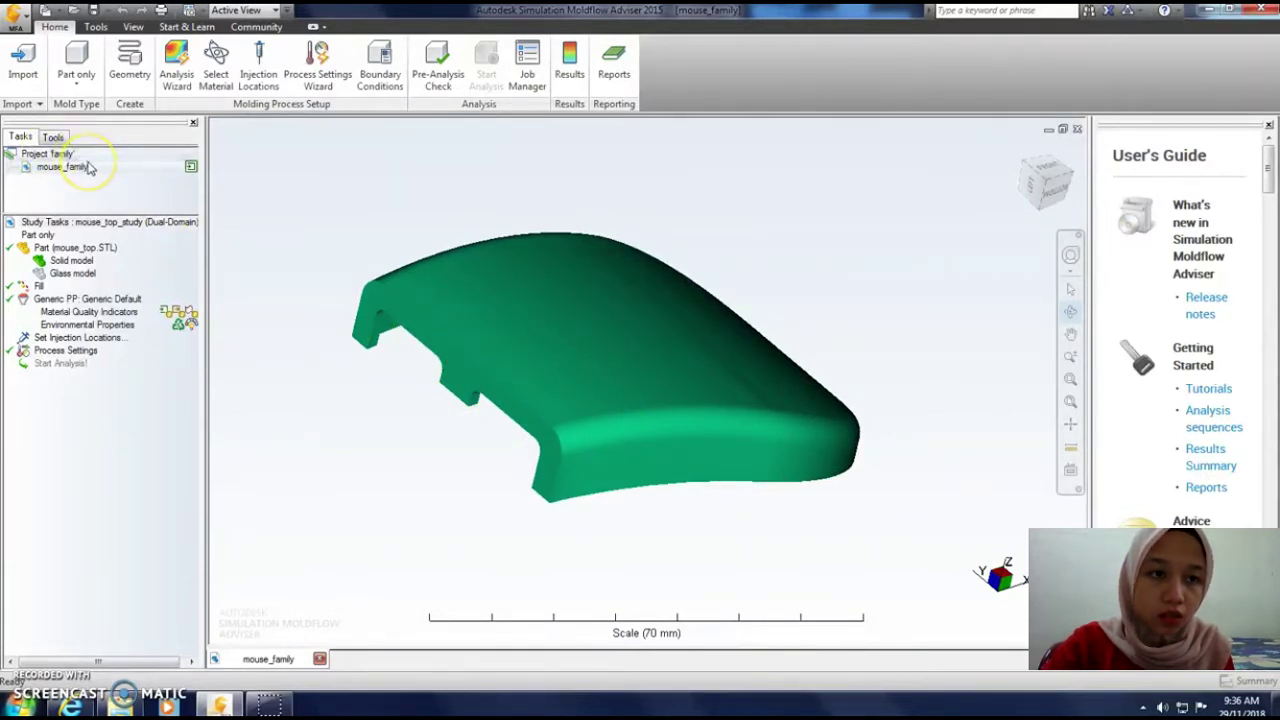
{"action": "mouse_move", "coordinate": [258, 68]}
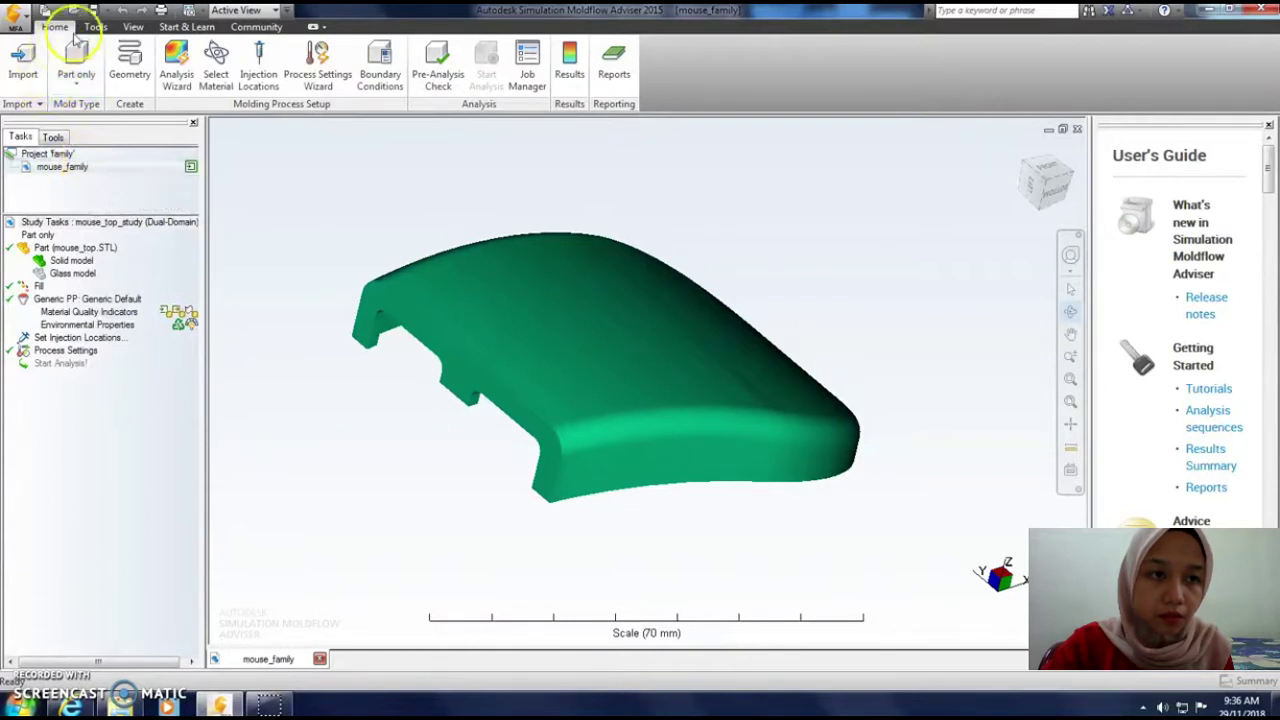
- Place one injection location on the part's inner edge
{"action": "left_click", "coordinate": [274, 88]}
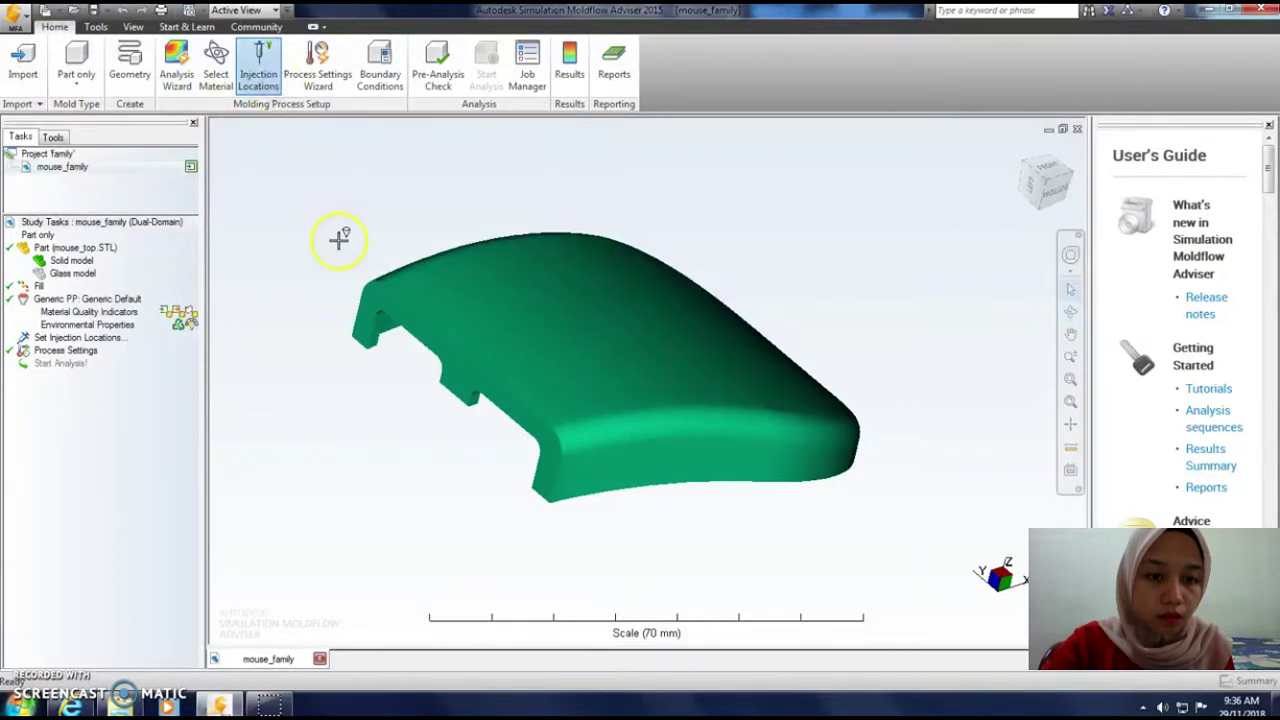
{"action": "left_click", "coordinate": [443, 389]}
{"action": "middle_click_drag", "start_coordinate": [333, 425], "coordinate": [446, 397]}
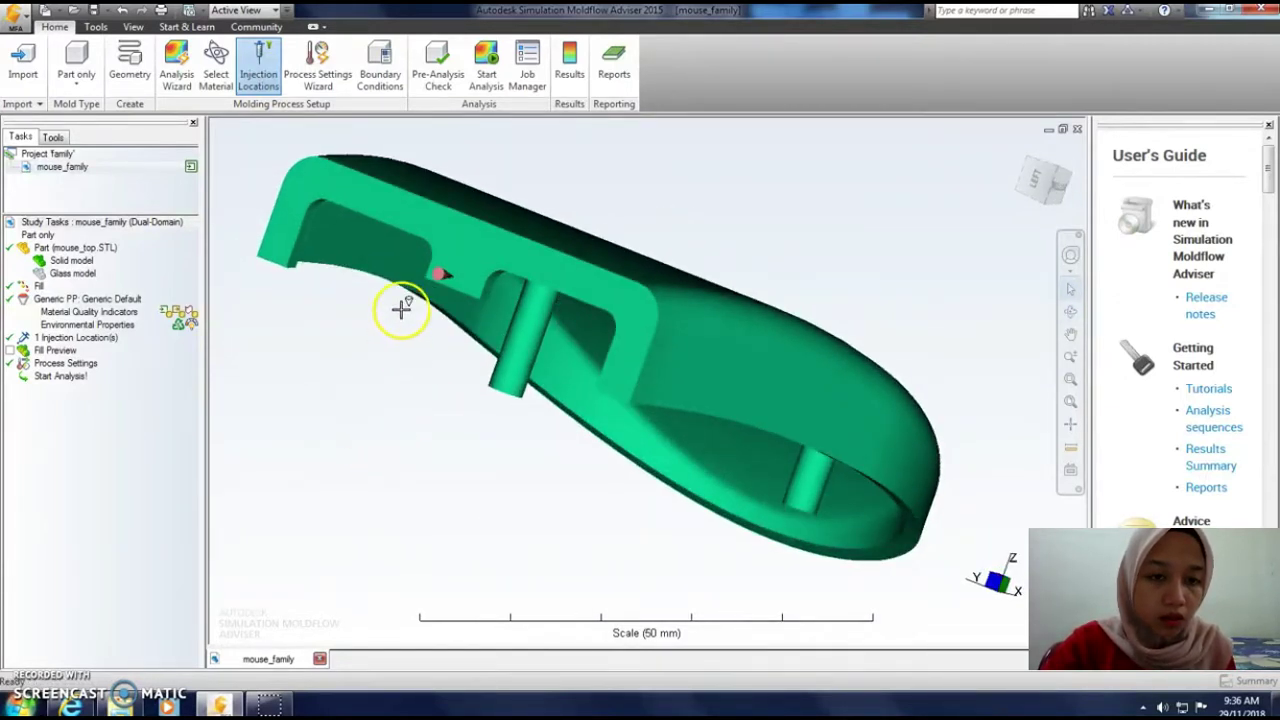
{"action": "right_click", "coordinate": [447, 272]}
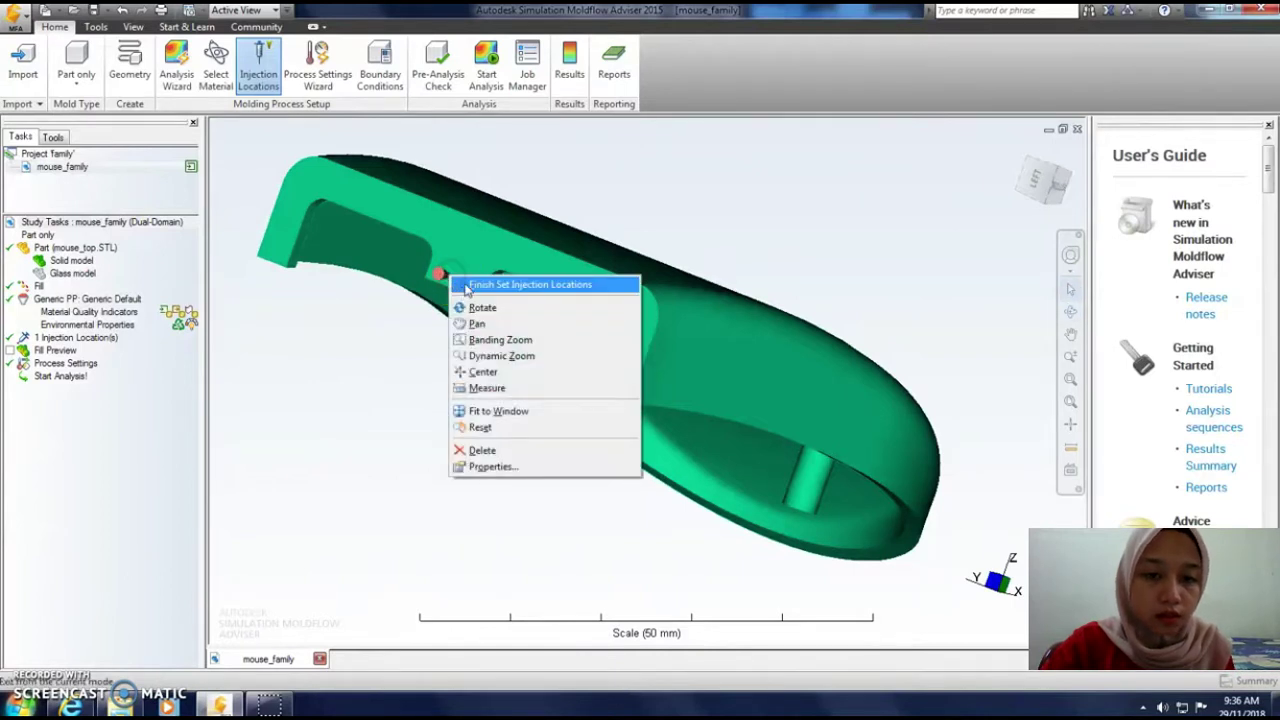
{"action": "left_click", "coordinate": [480, 283]}
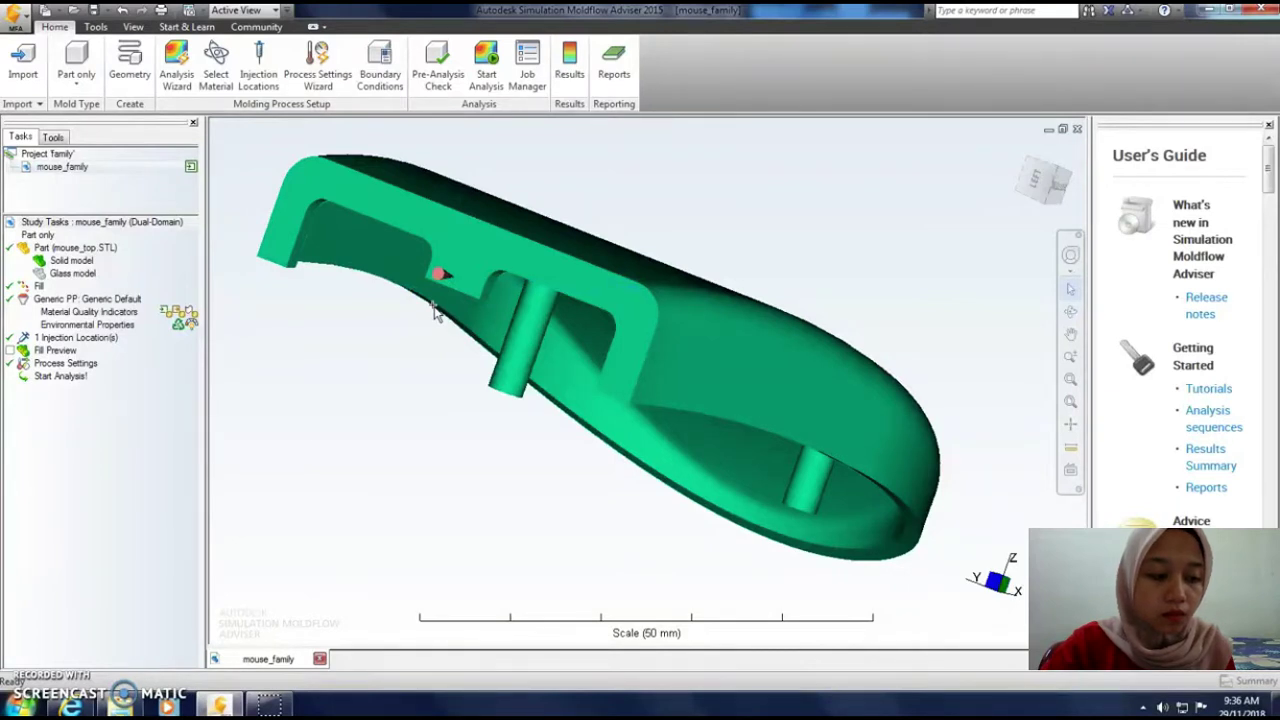
- Clear the selection and open Properties editing from the right-click menu
{"action": "right_click", "coordinate": [438, 273]}
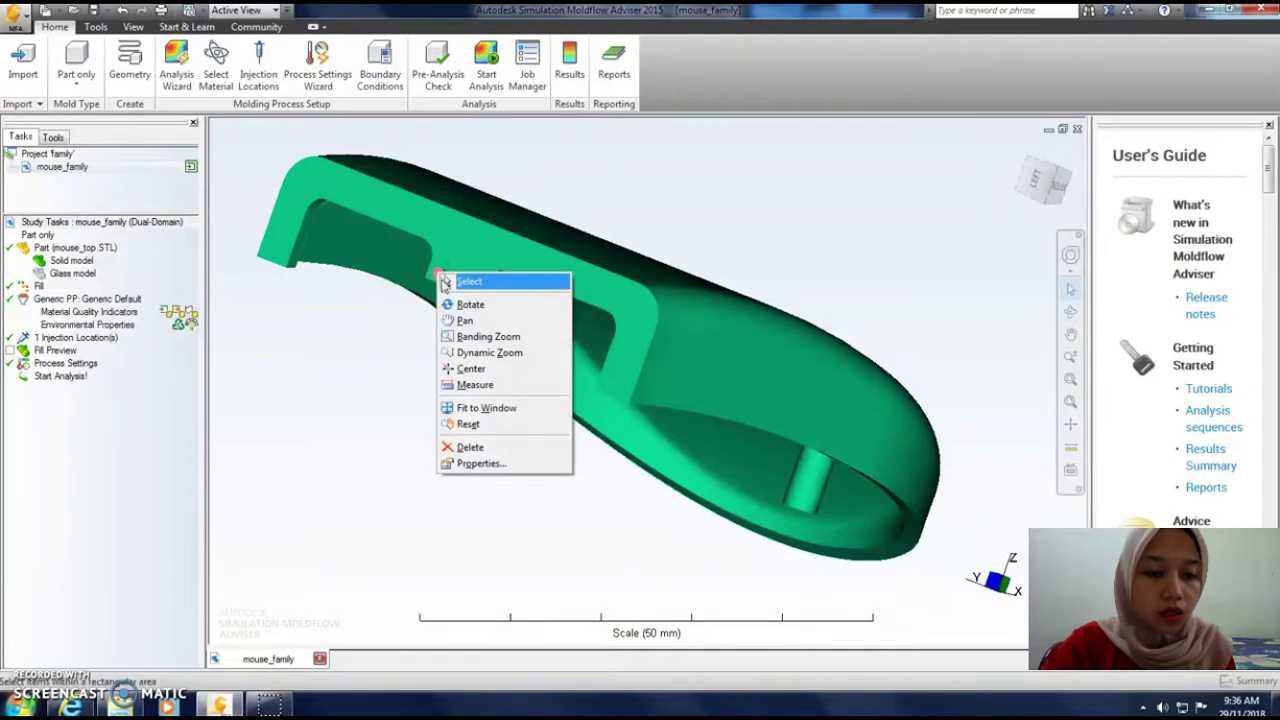
{"action": "left_click", "coordinate": [452, 308]}
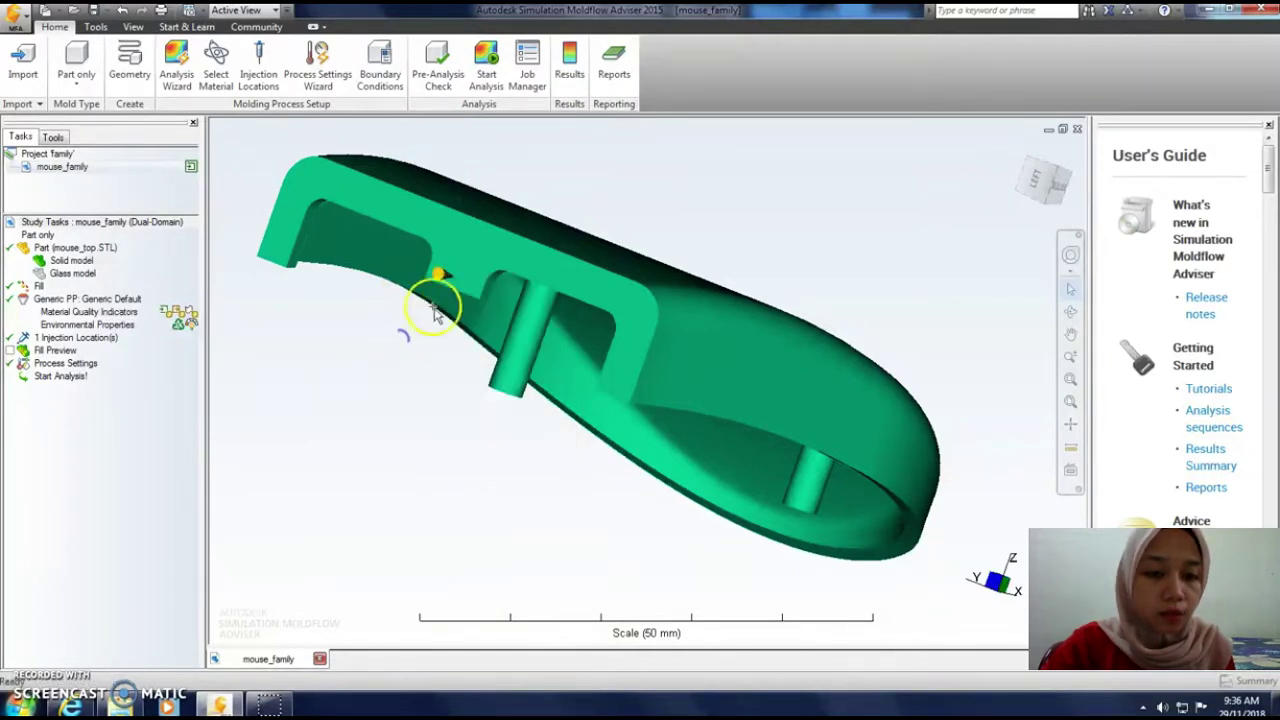
{"action": "right_click", "coordinate": [444, 277]}
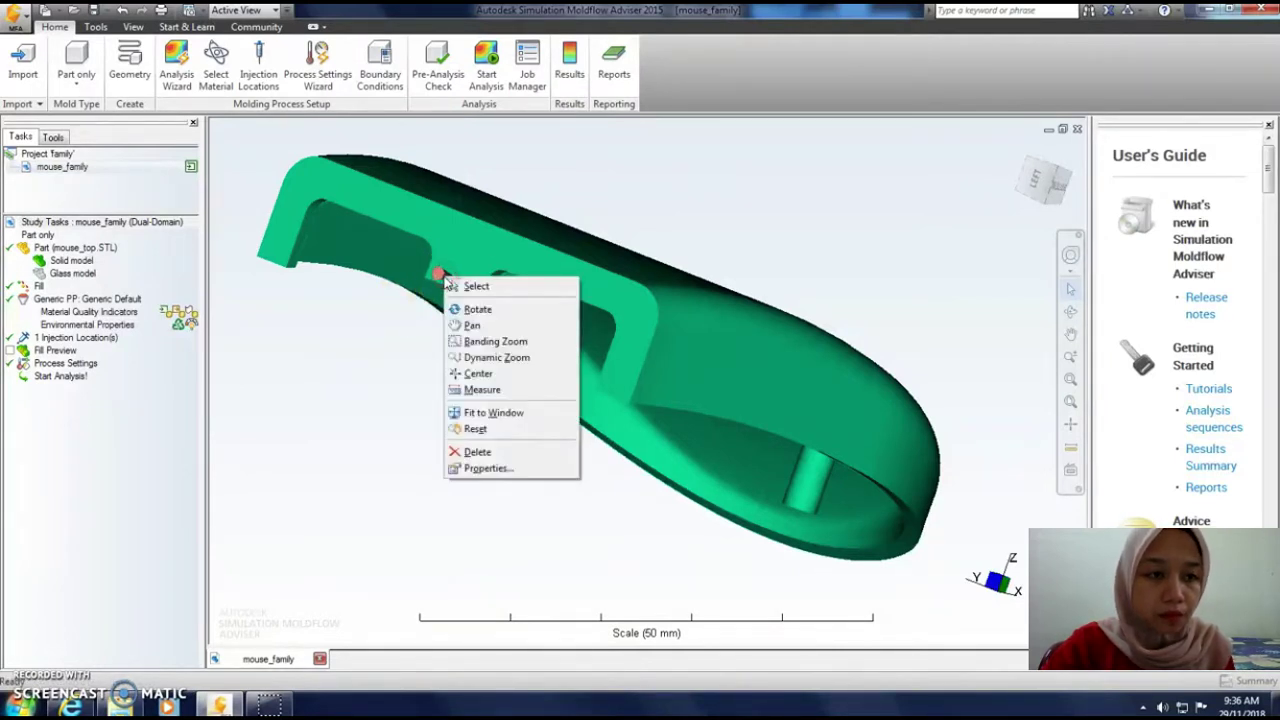
{"action": "left_click", "coordinate": [413, 293]}
{"action": "right_click", "coordinate": [443, 283]}
{"action": "left_click", "coordinate": [438, 276]}
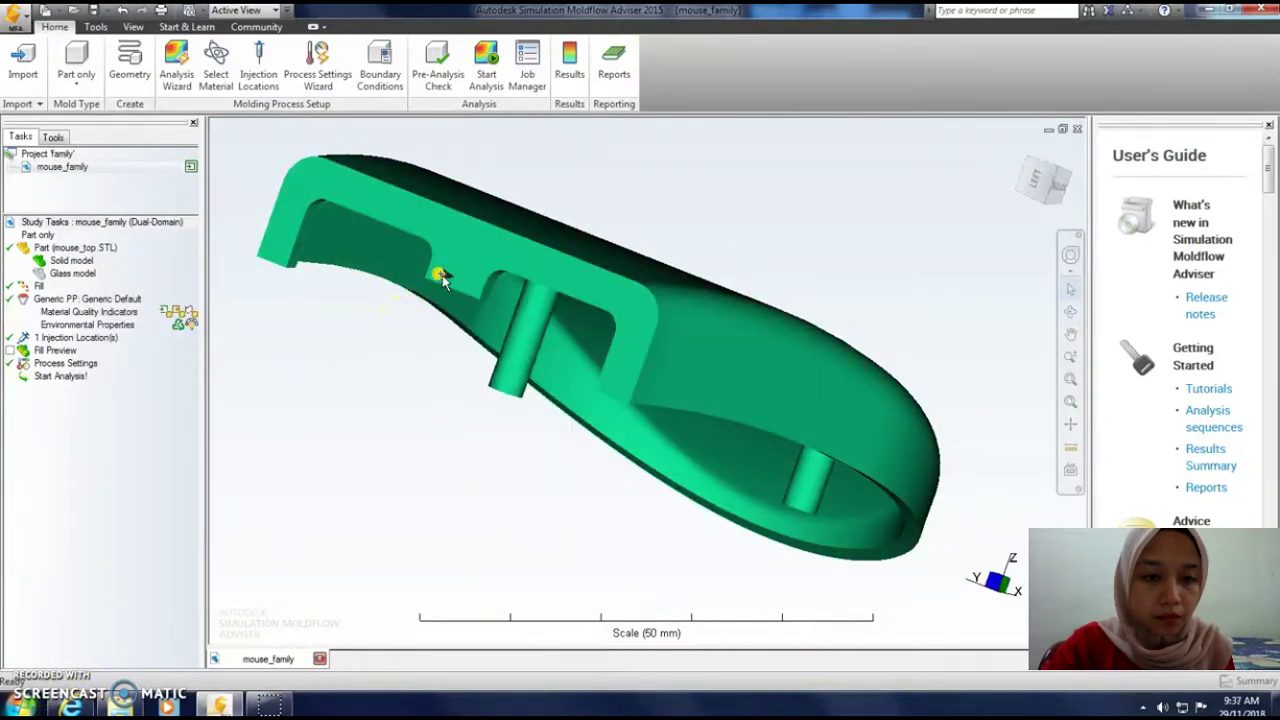
{"action": "right_click", "coordinate": [440, 275]}
{"action": "left_click", "coordinate": [470, 466]}
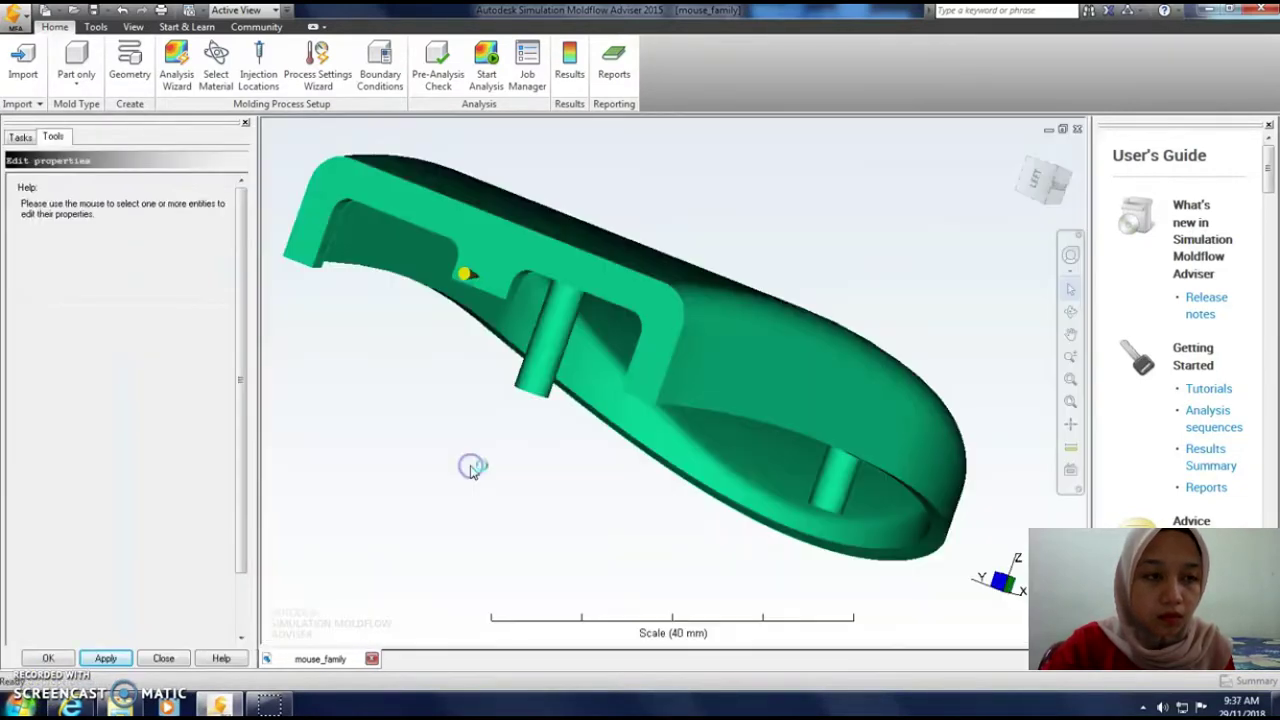
- Move the injection point to Y 45, Z 28
{"action": "left_click", "coordinate": [28, 138]}
{"action": "left_click", "coordinate": [53, 136]}
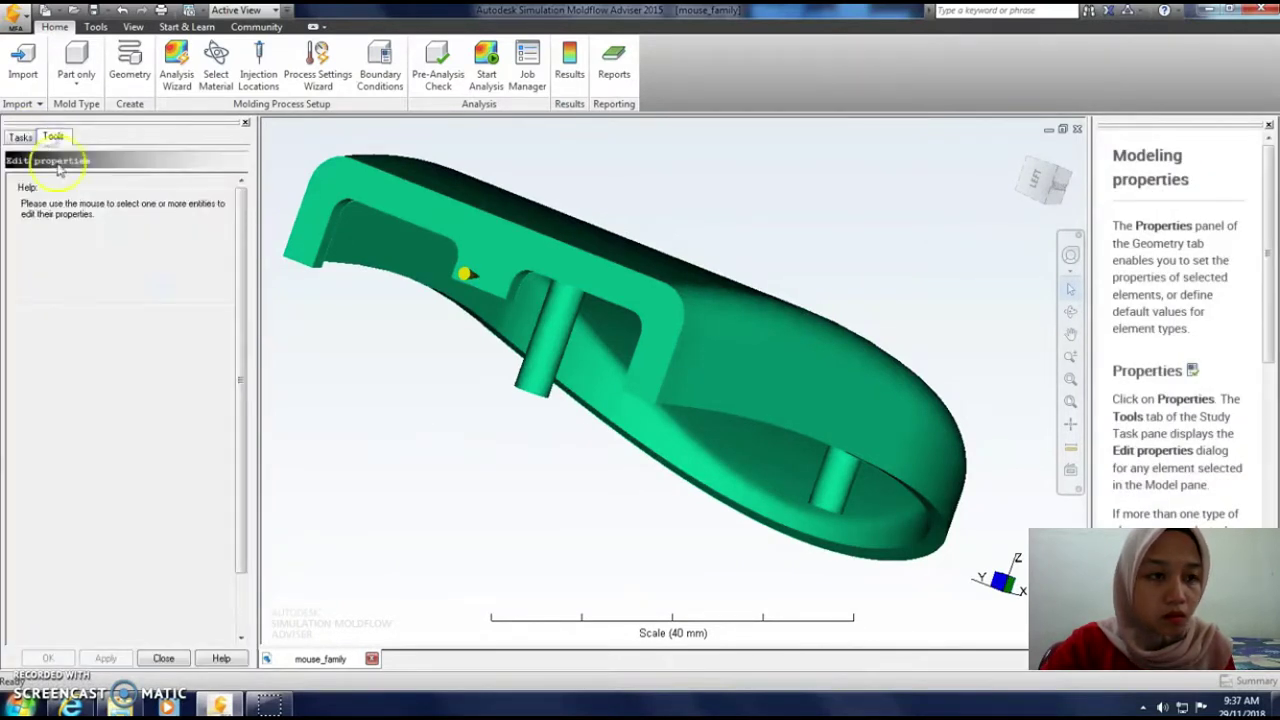
{"action": "left_click", "coordinate": [466, 274]}
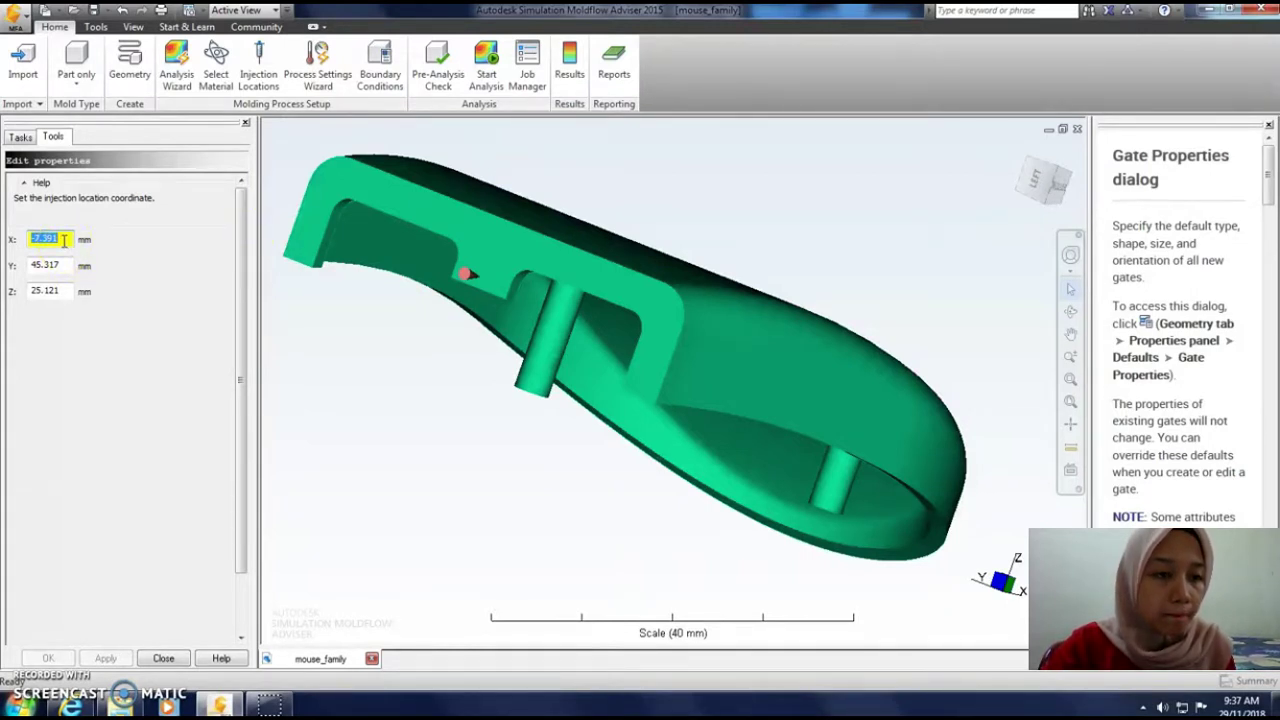
{"action": "left_click", "coordinate": [58, 265]}
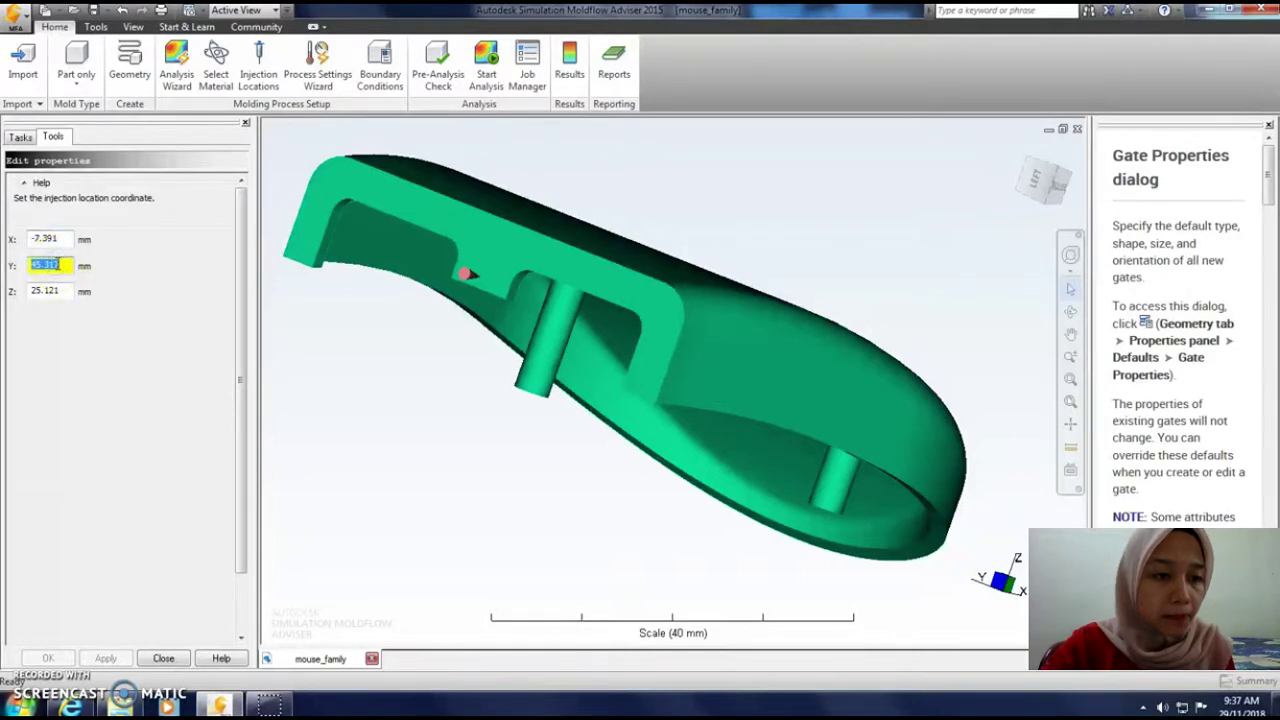
{"action": "type", "text": "45"}
{"action": "key", "text": "Return"}
{"action": "left_click", "coordinate": [55, 285]}
{"action": "key", "text": "BackSpace"}
{"action": "type", "text": "28"}
{"action": "key", "text": "Return"}
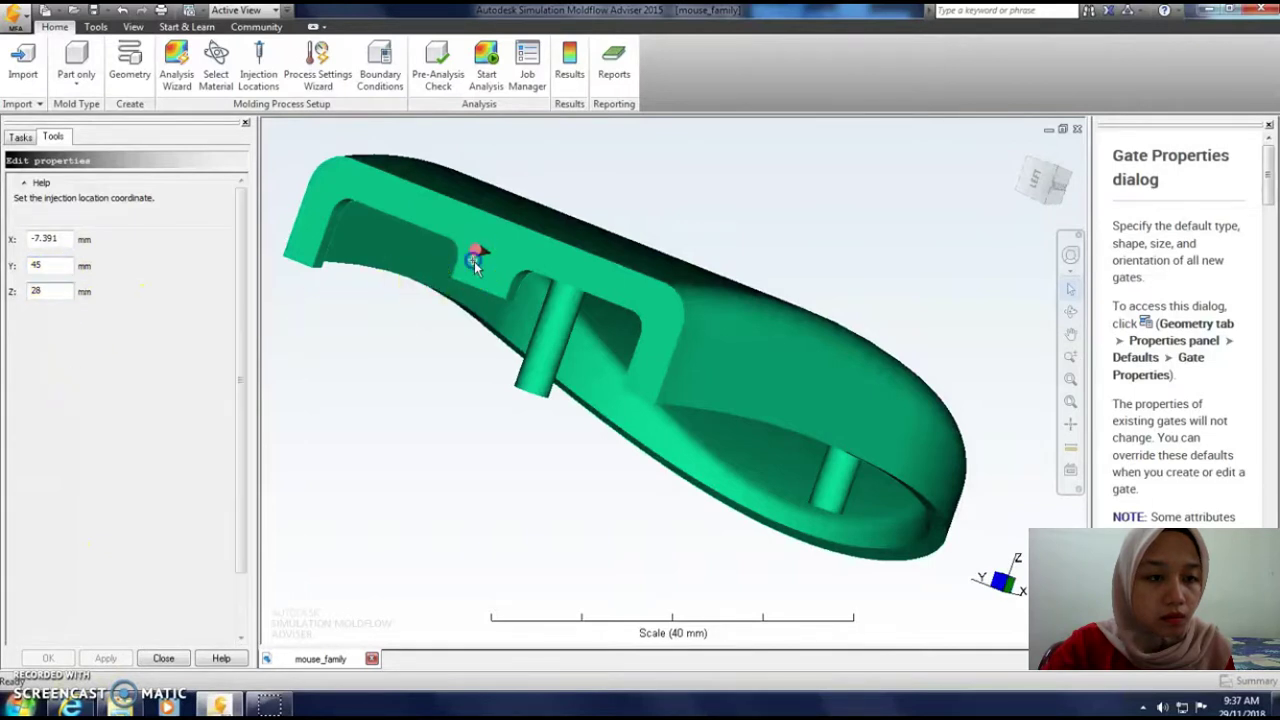
- Set the part's cavity origin to Y 45, Z 28 and close property editing
{"action": "left_click", "coordinate": [479, 251]}
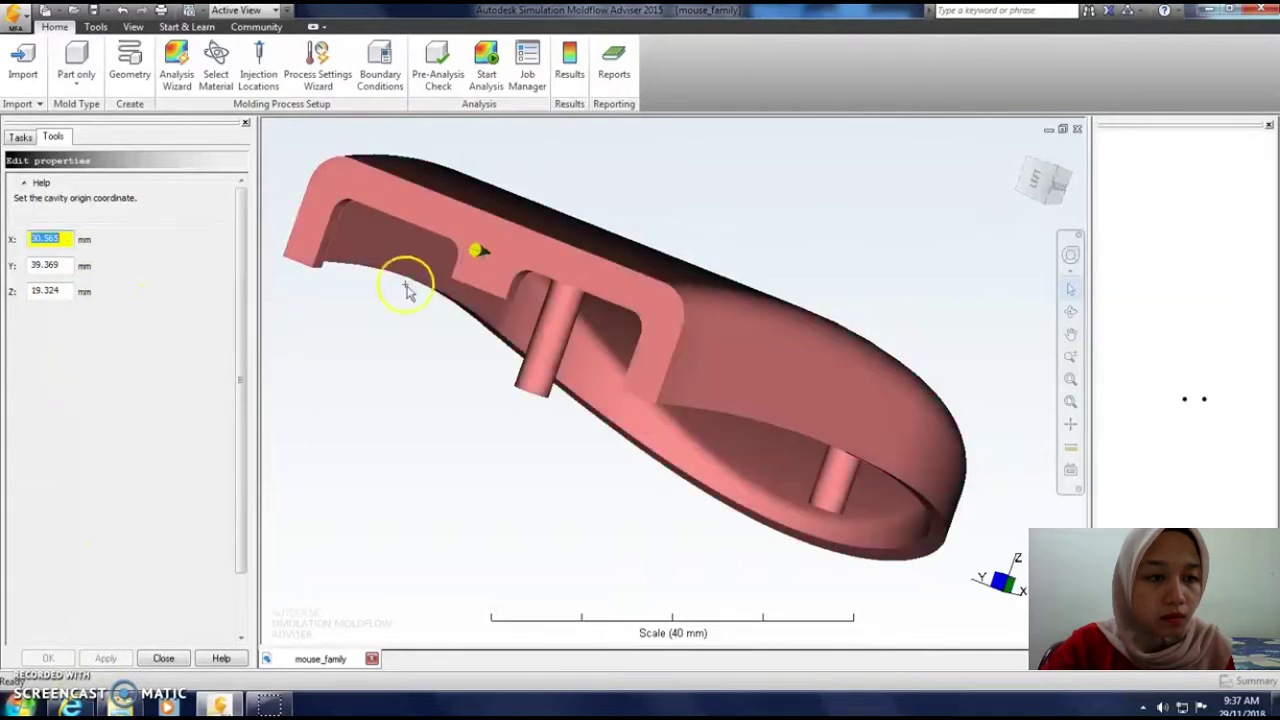
{"action": "left_click", "coordinate": [60, 265]}
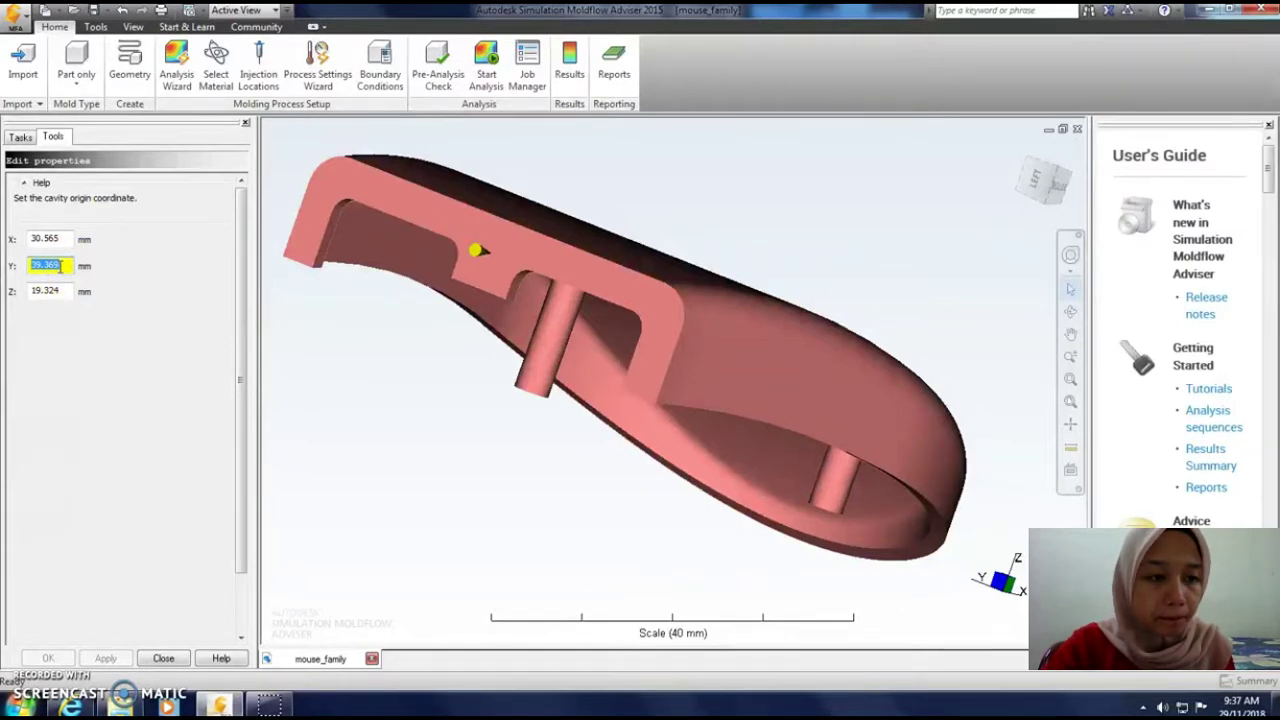
{"action": "type", "text": "45"}
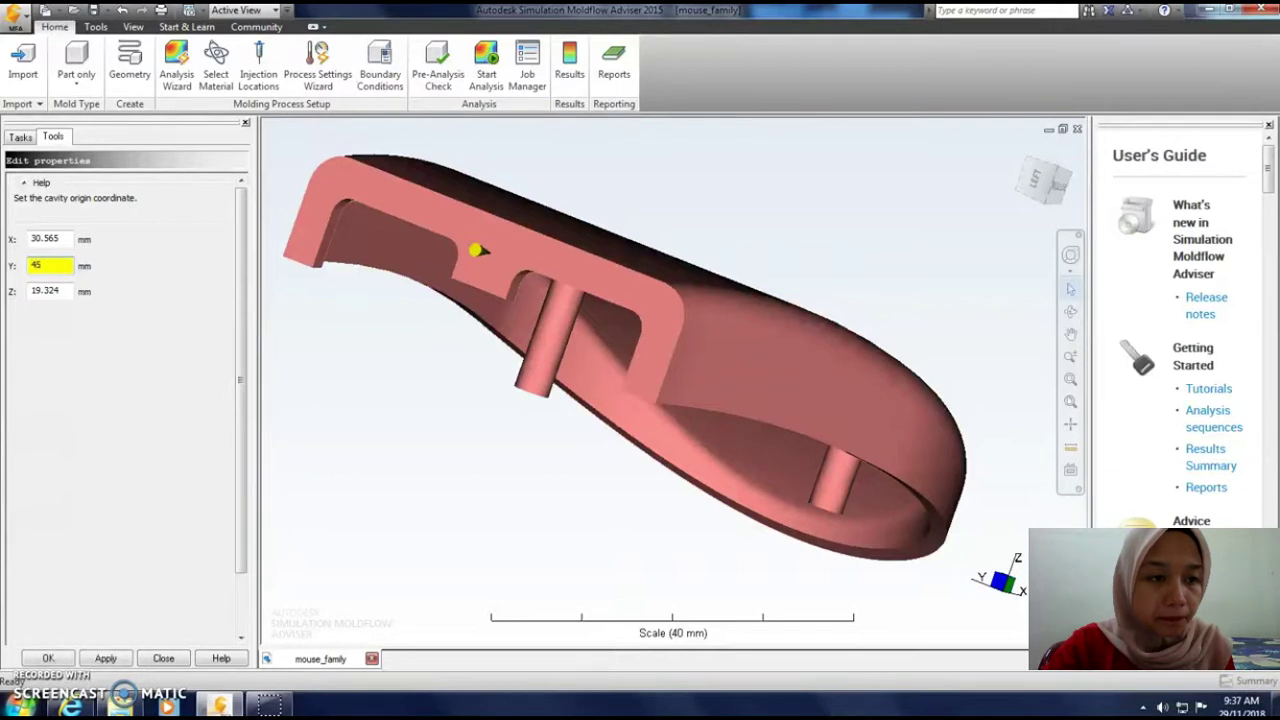
{"action": "left_click", "coordinate": [55, 291]}
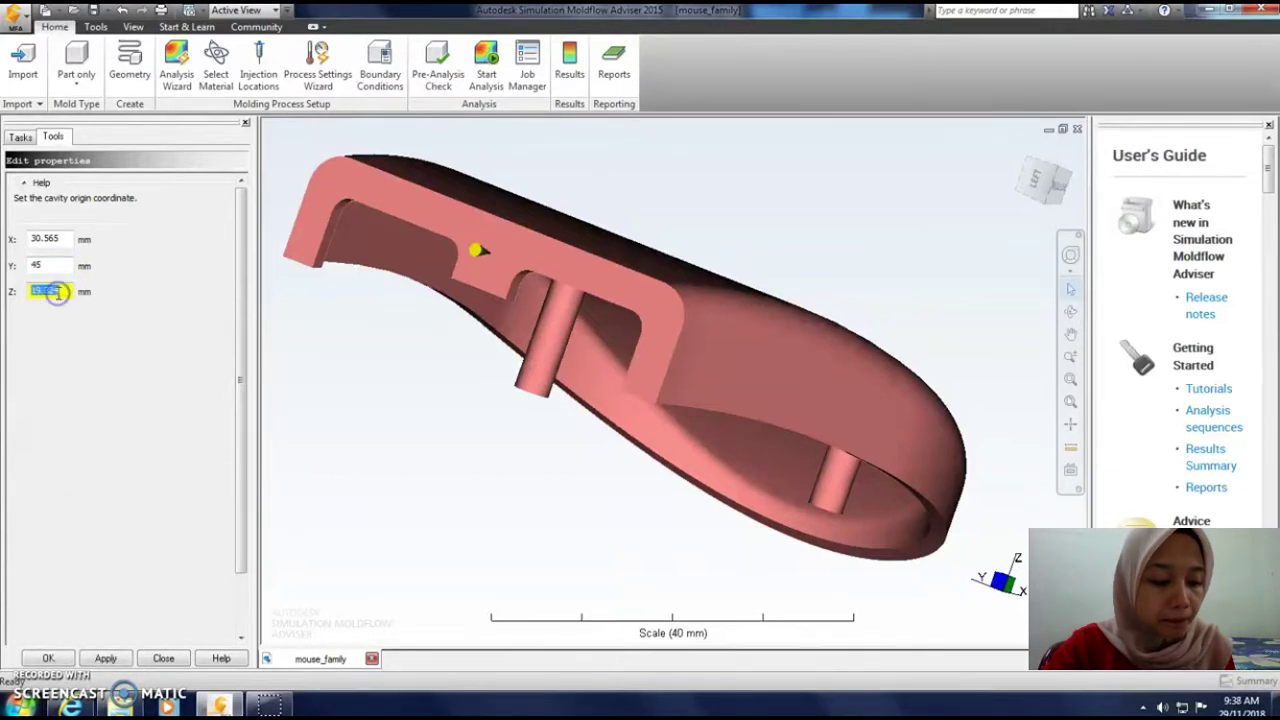
{"action": "type", "text": "28"}
{"action": "left_click", "coordinate": [105, 658]}
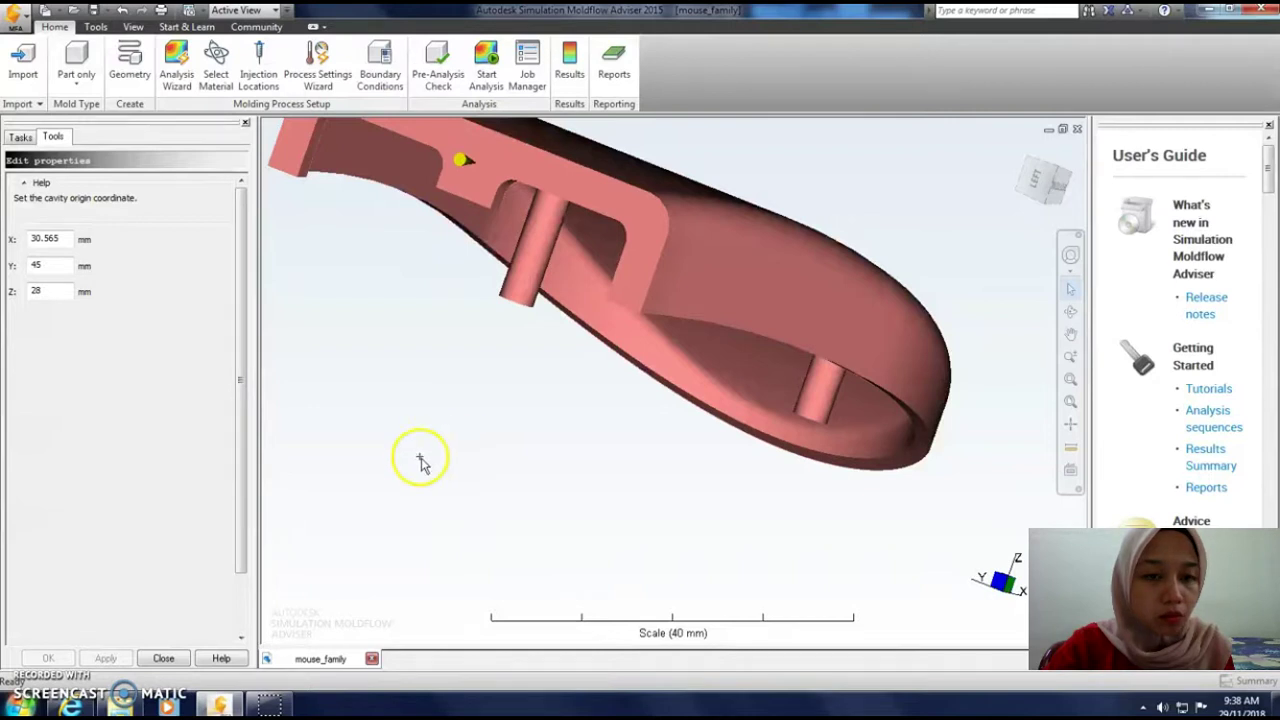
{"action": "left_click", "coordinate": [165, 655]}
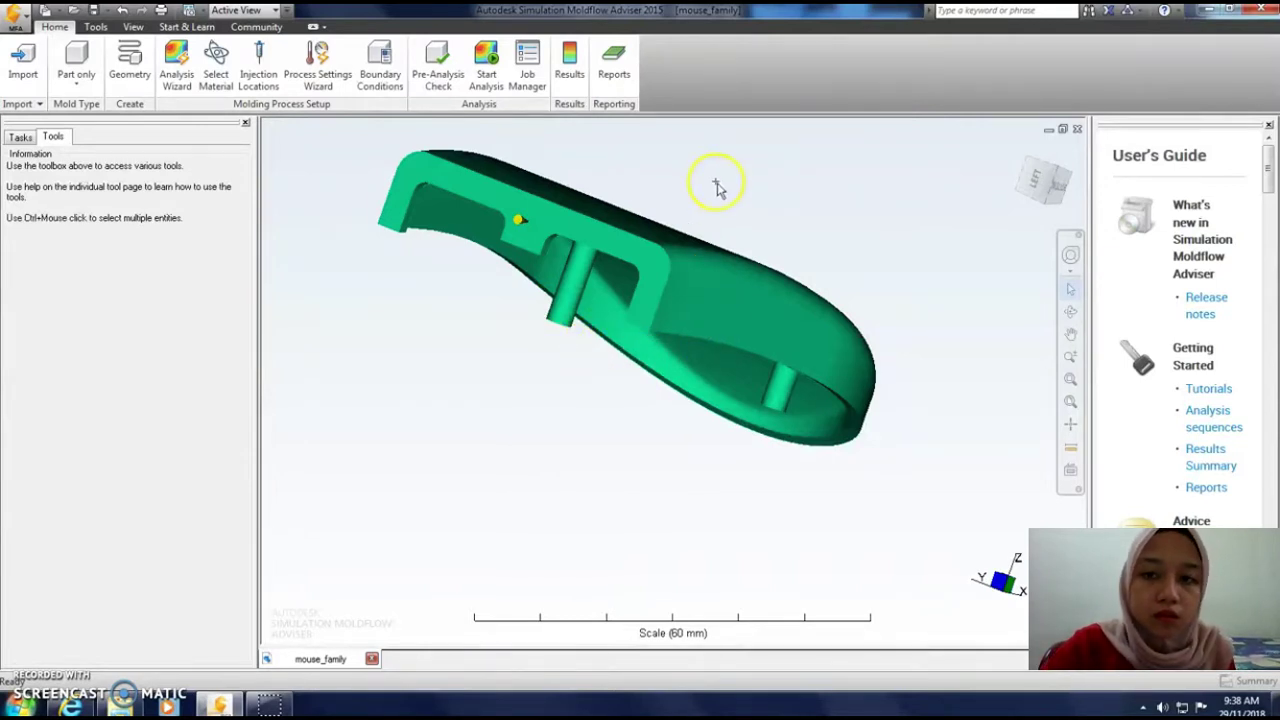
- Pan the part lower and change the mold type from Part only to Multi-cavity
{"action": "left_click", "coordinate": [1069, 334]}
{"action": "left_click_drag", "start_coordinate": [864, 266], "coordinate": [874, 316]}
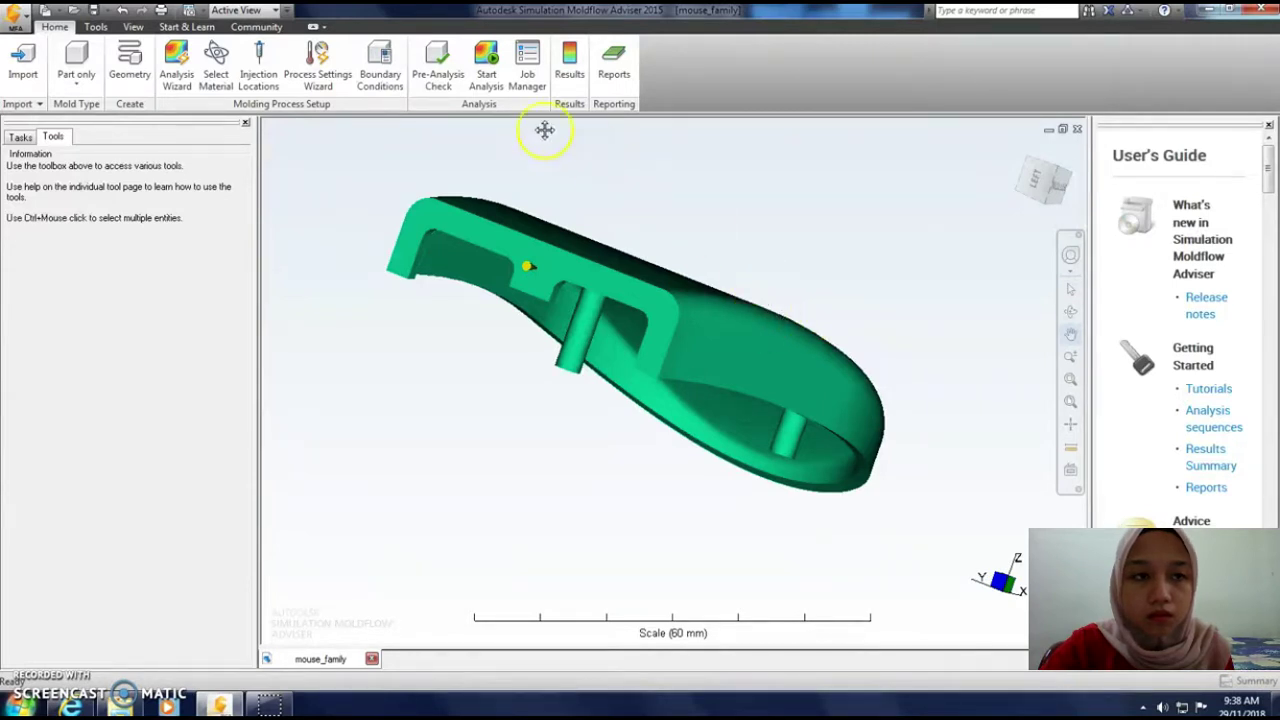
{"action": "left_click", "coordinate": [76, 80]}
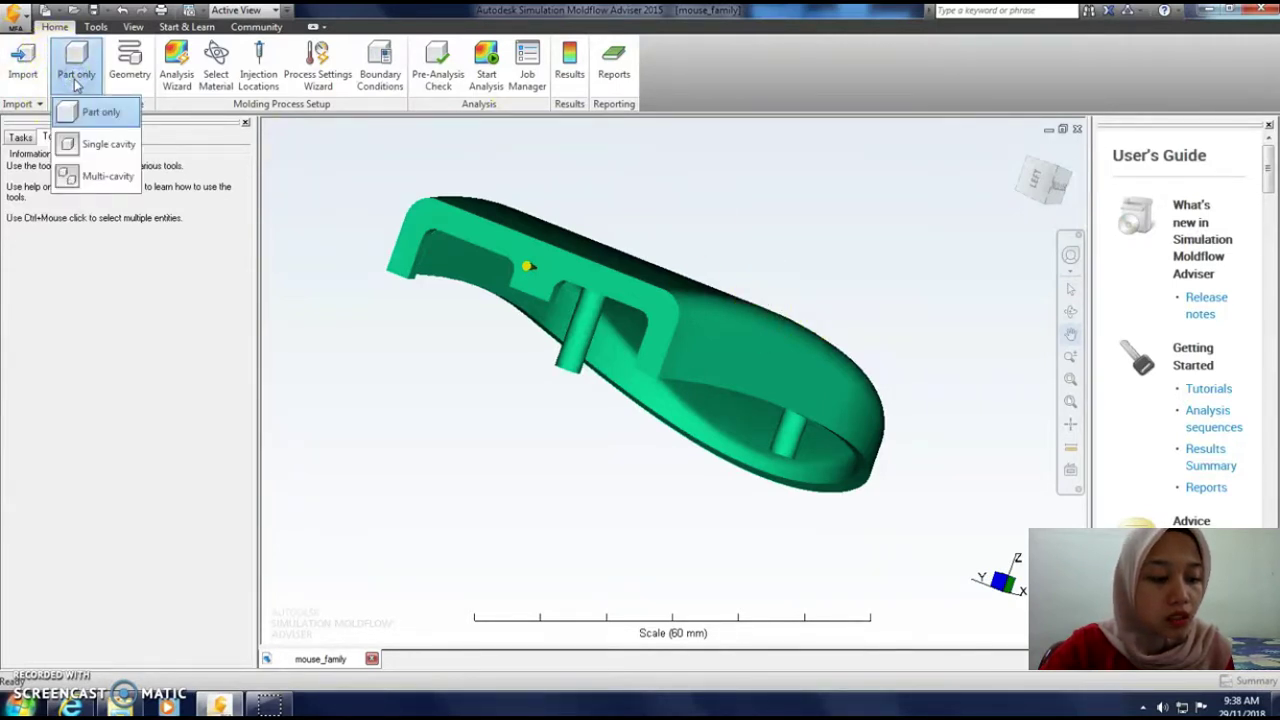
{"action": "left_click", "coordinate": [75, 176]}
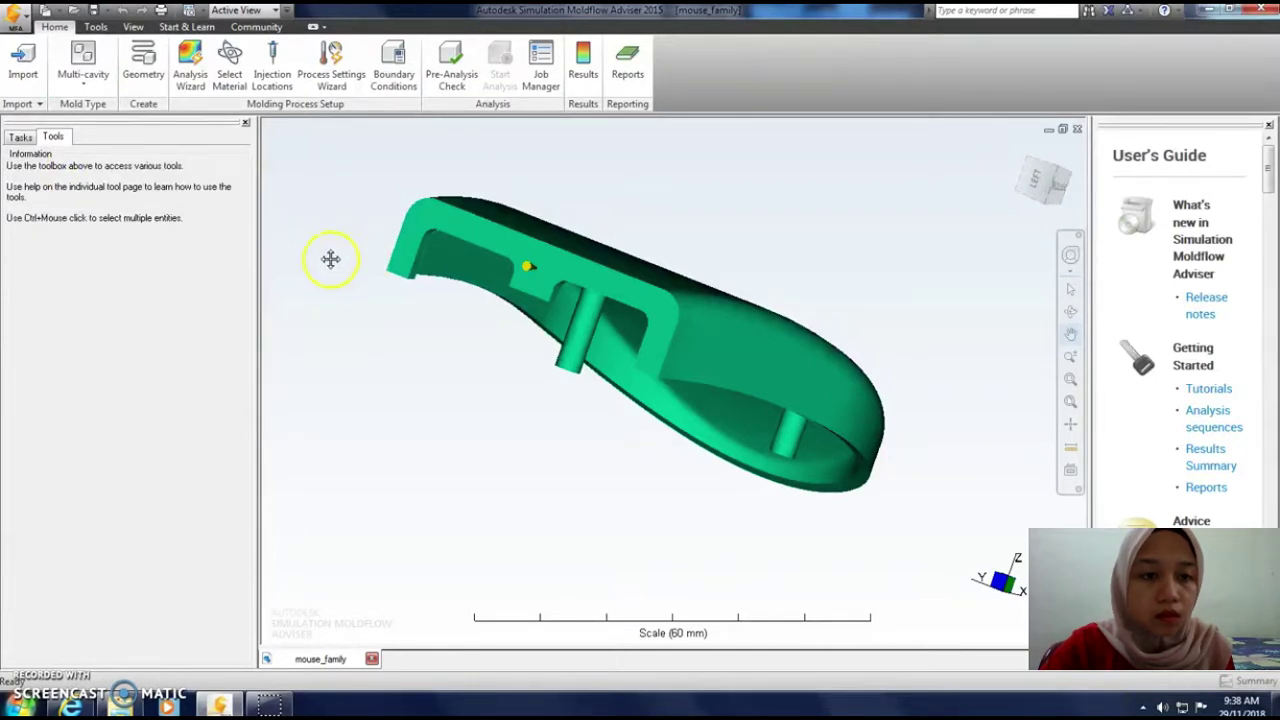
- Add mouse_base as a second part, accepting millimetres and default advanced options
{"action": "left_click", "coordinate": [151, 87]}
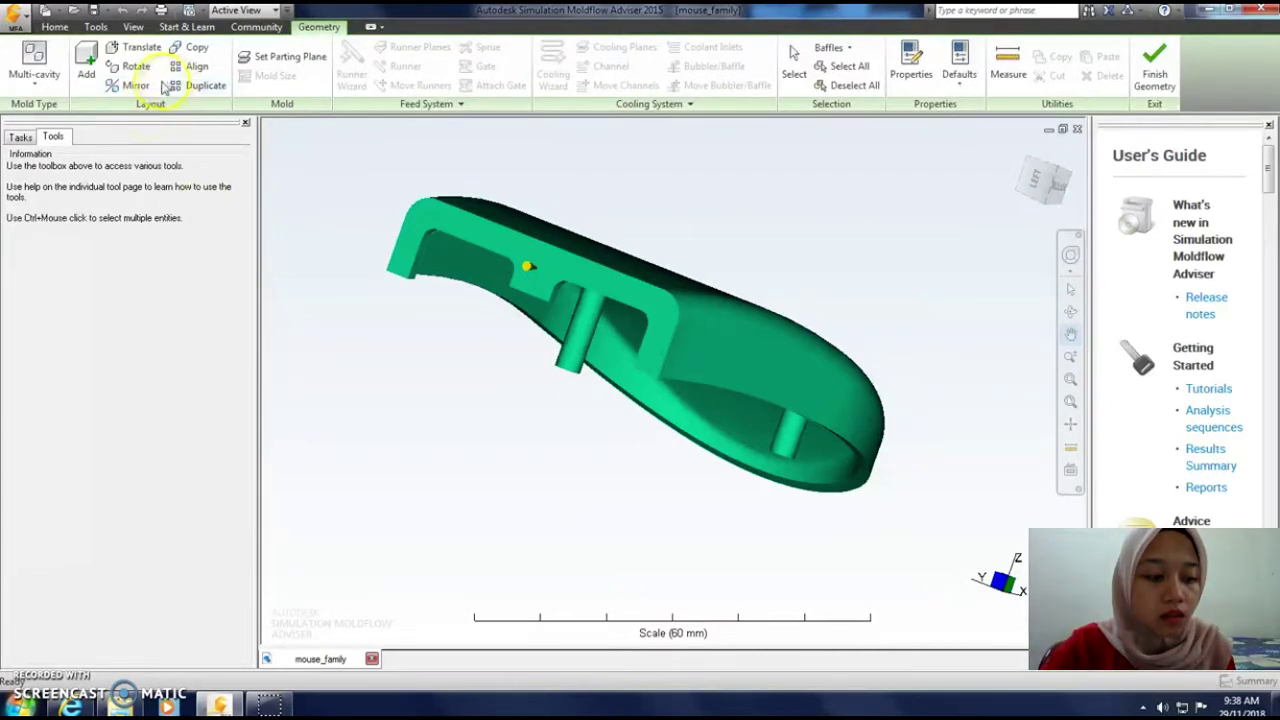
{"action": "left_click", "coordinate": [86, 65]}
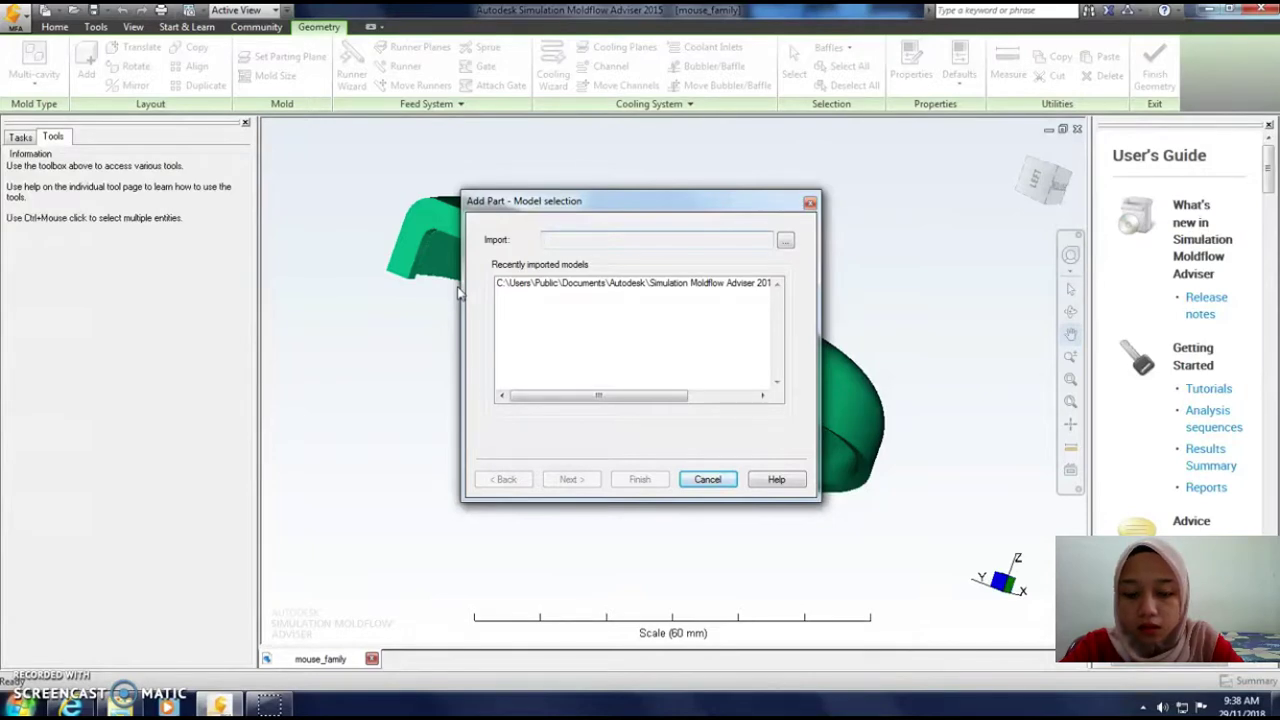
{"action": "left_click", "coordinate": [785, 240]}
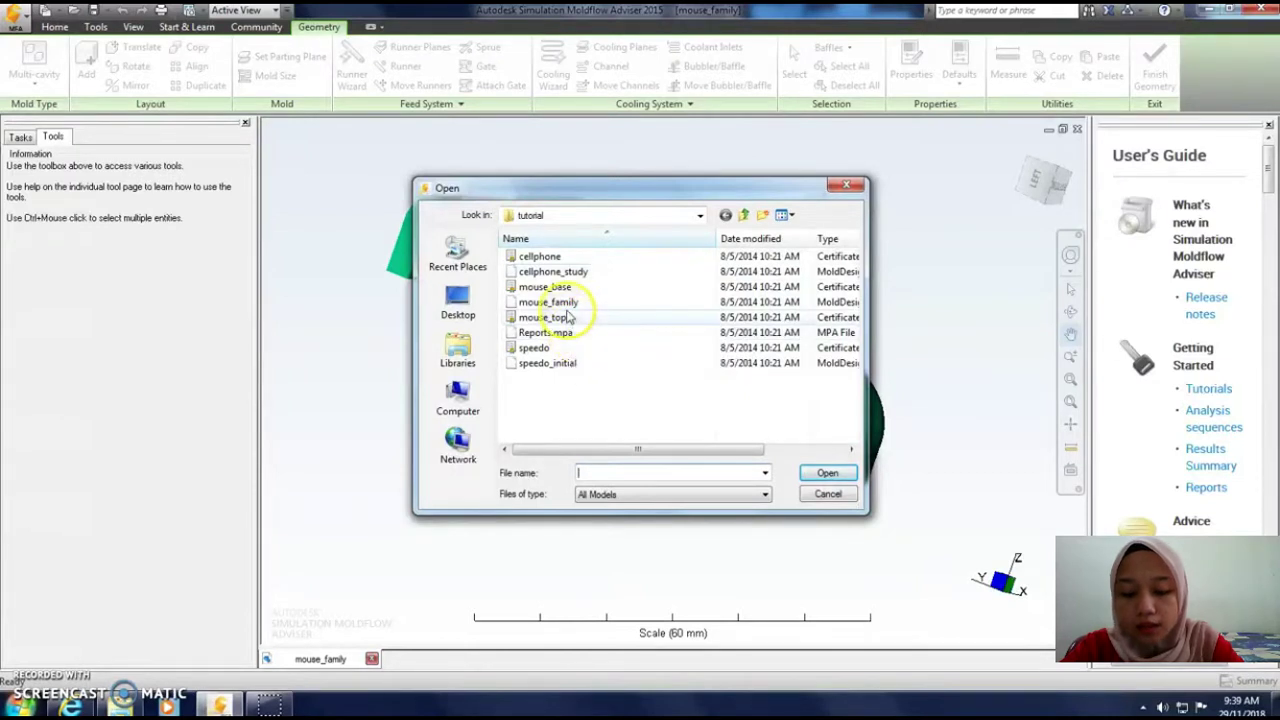
{"action": "left_click", "coordinate": [556, 287]}
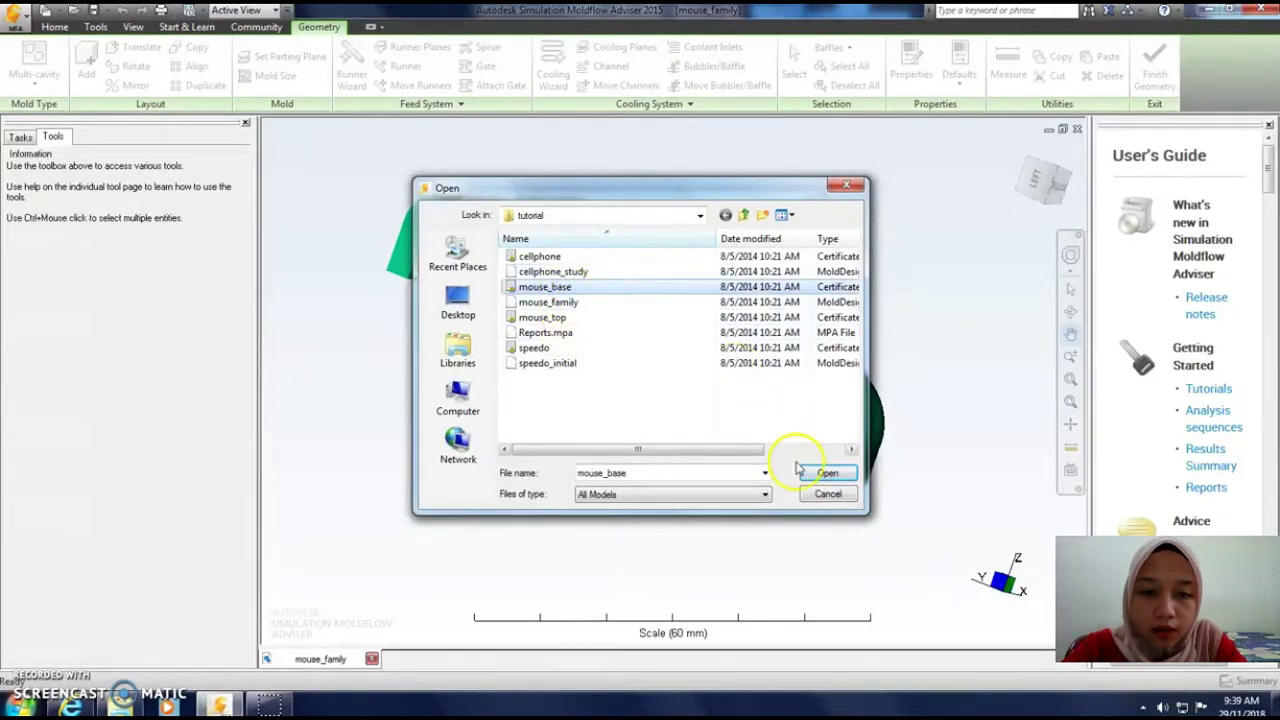
{"action": "left_click", "coordinate": [824, 474]}
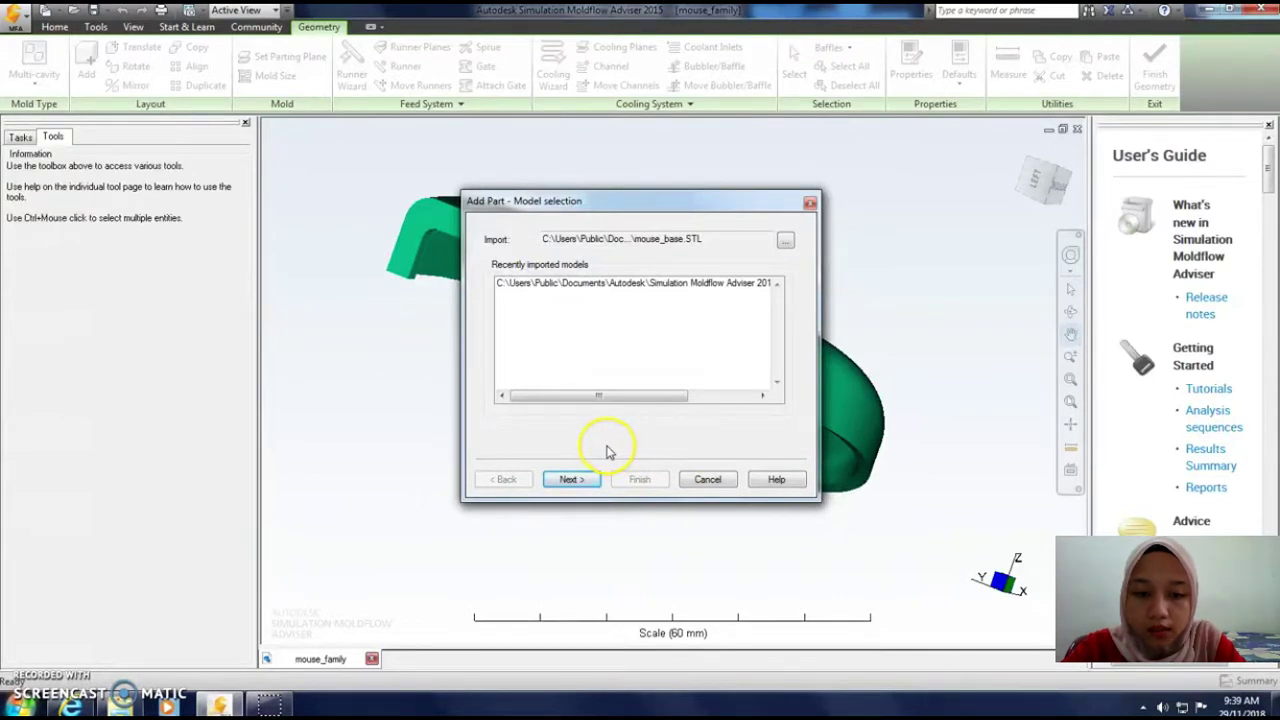
{"action": "left_click", "coordinate": [570, 479]}
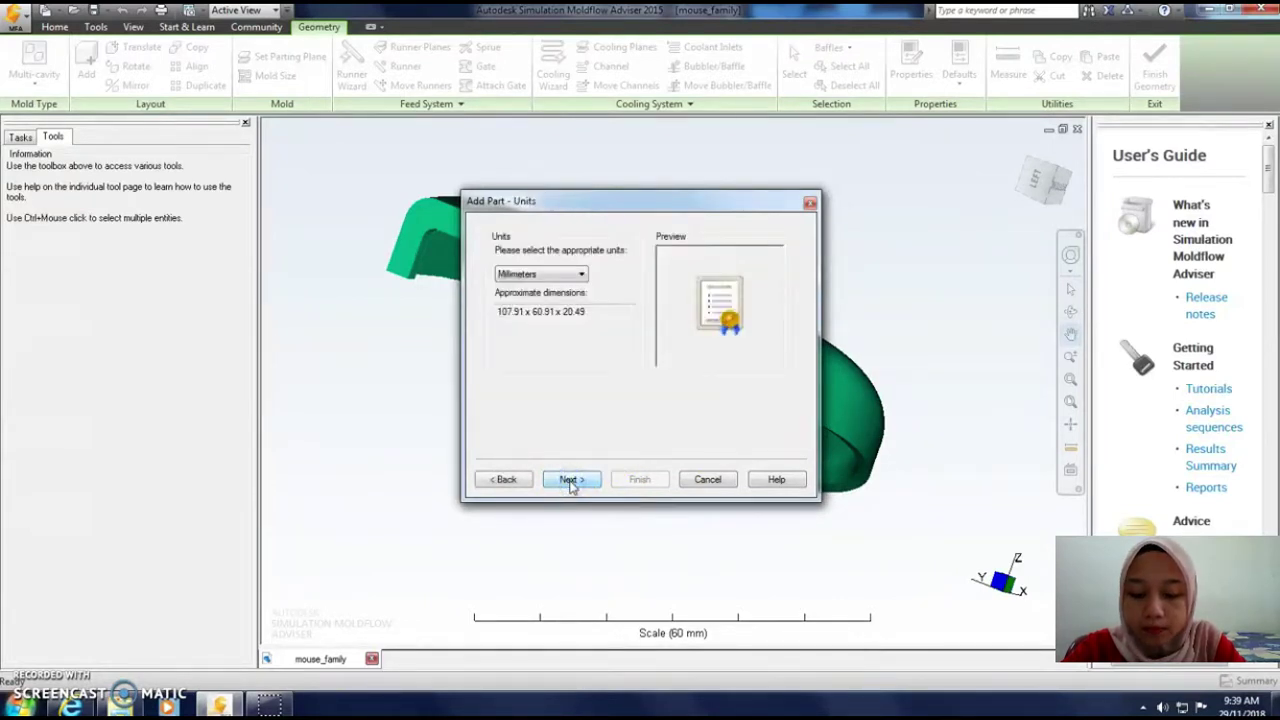
{"action": "left_click", "coordinate": [571, 483]}
{"action": "left_click", "coordinate": [570, 481]}
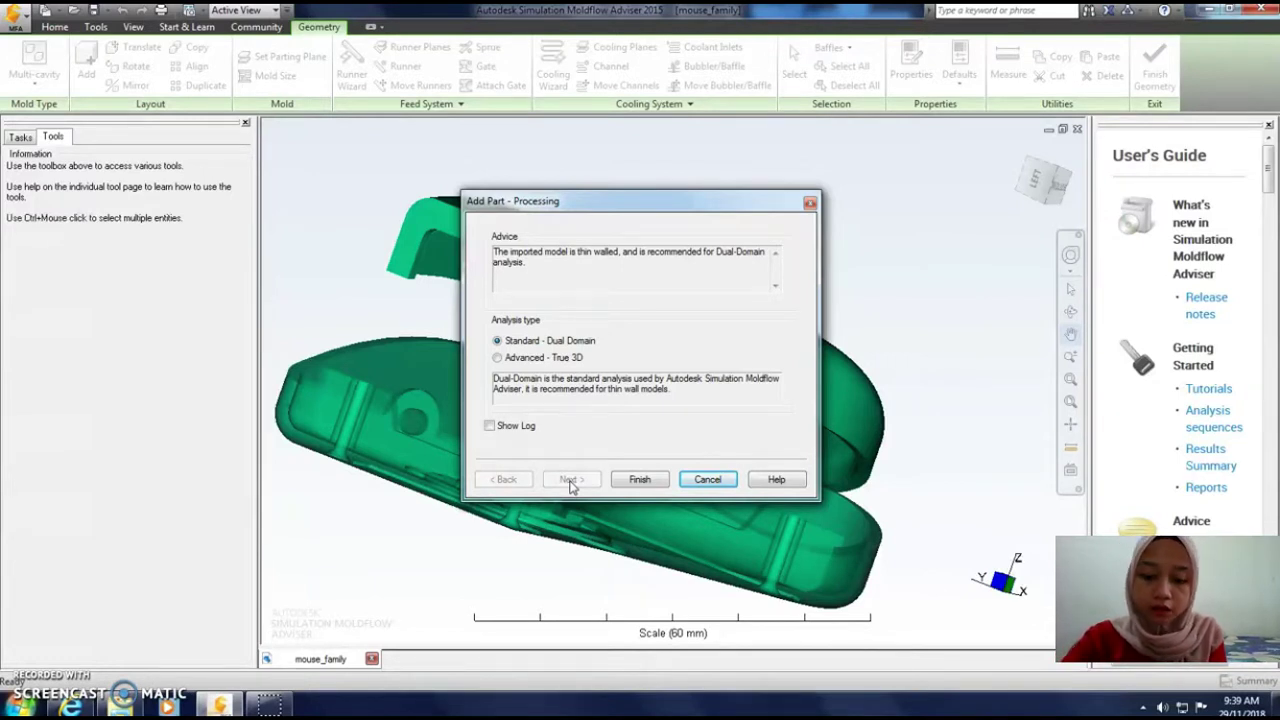
- Finish adding mouse_base as Standard Dual Domain and zoom out to see both parts
{"action": "left_click", "coordinate": [640, 479]}
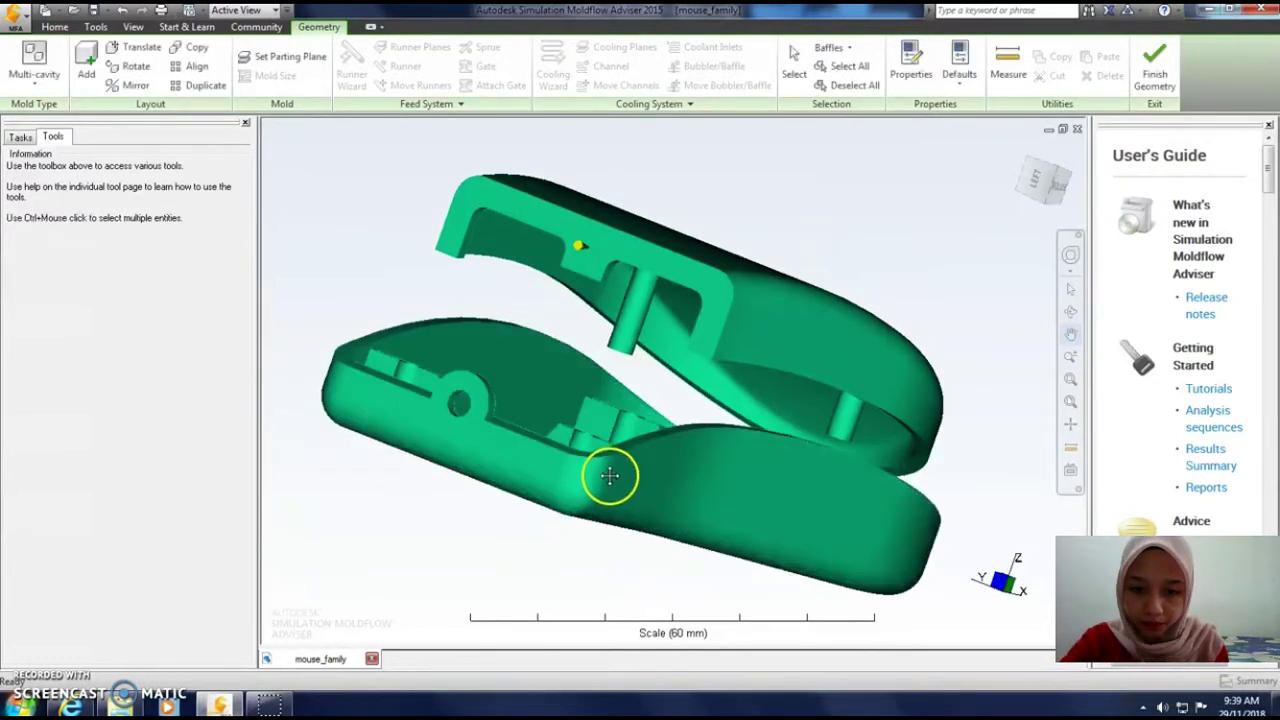
{"action": "scroll", "coordinate": [494, 517], "scroll_direction": "down", "scroll_amount": 1}
{"action": "scroll", "coordinate": [496, 517], "scroll_direction": "down", "scroll_amount": 1}
{"action": "scroll", "coordinate": [496, 517], "scroll_direction": "down", "scroll_amount": 1}
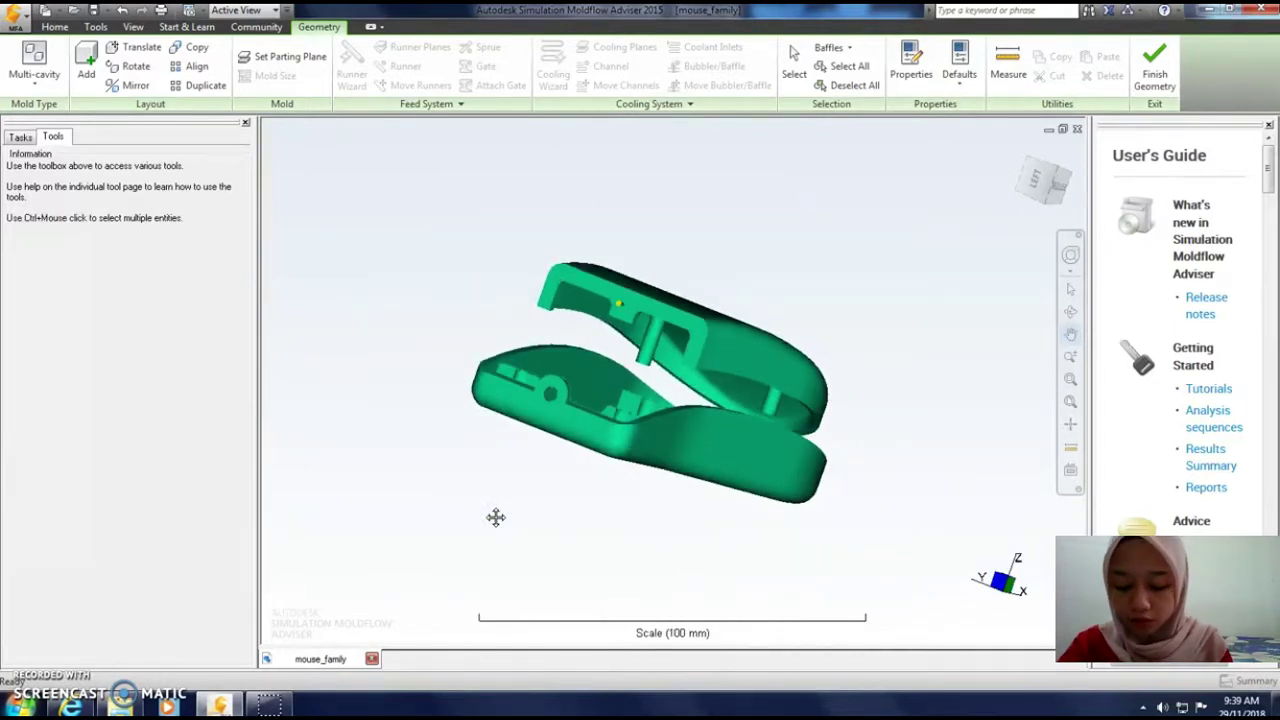
{"action": "mouse_move", "coordinate": [496, 517]}
{"action": "middle_mouse_down"}
{"action": "mouse_move", "coordinate": [503, 503]}
{"action": "mouse_move", "coordinate": [432, 472]}
{"action": "mouse_move", "coordinate": [431, 443]}
{"action": "mouse_move", "coordinate": [431, 476]}
{"action": "middle_mouse_up"}
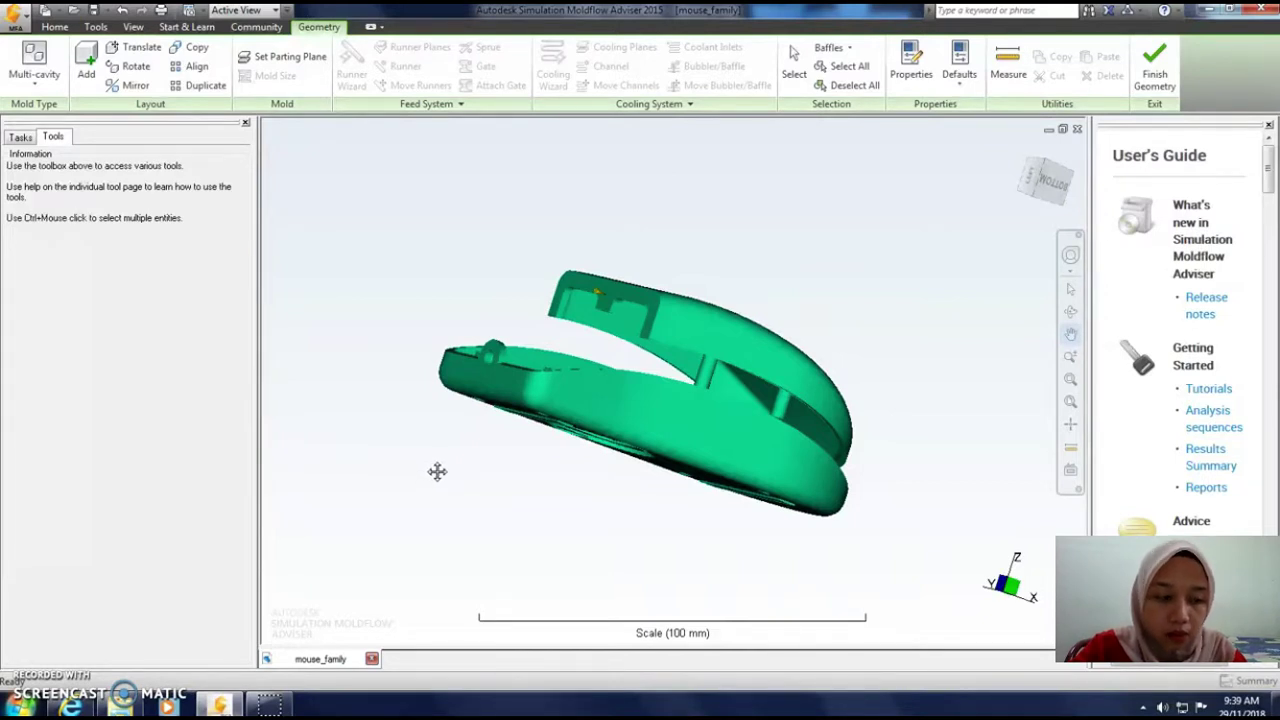
- View the overlapping parts from the LEFT ViewCube face, rolled 90°
{"action": "left_click", "coordinate": [1043, 181]}
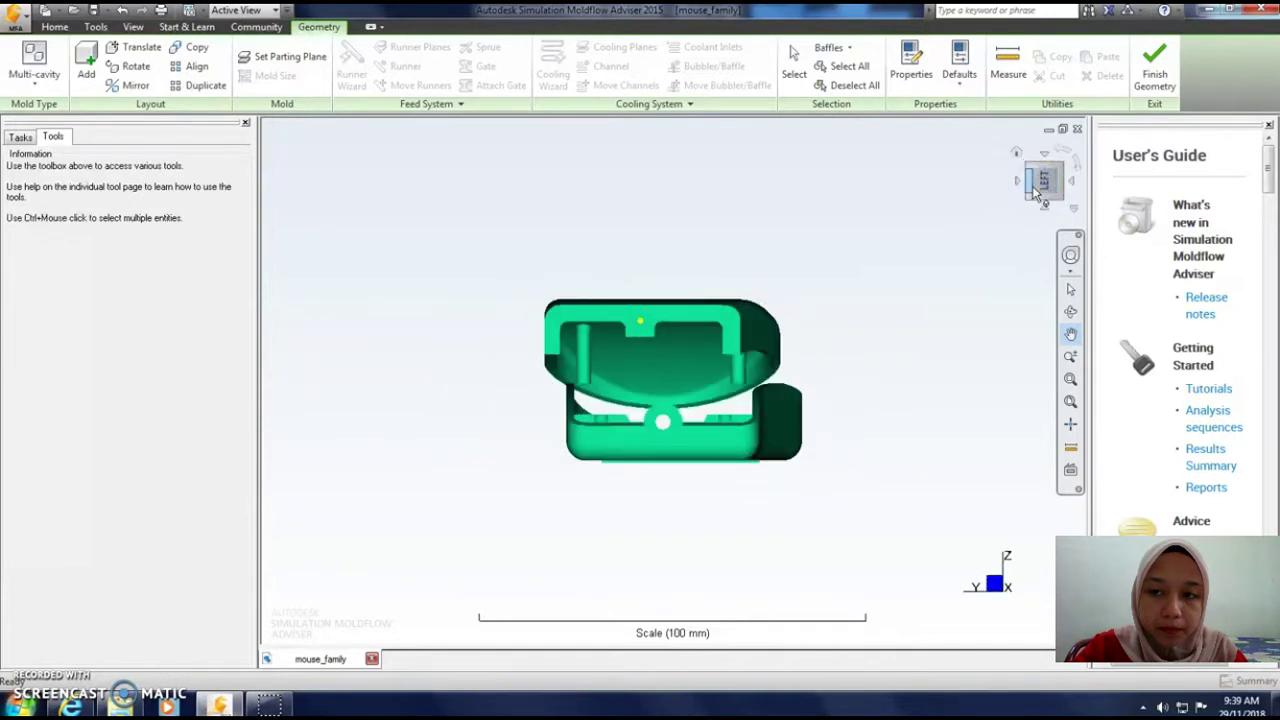
{"action": "left_click_drag", "start_coordinate": [1032, 191], "coordinate": [1014, 193]}
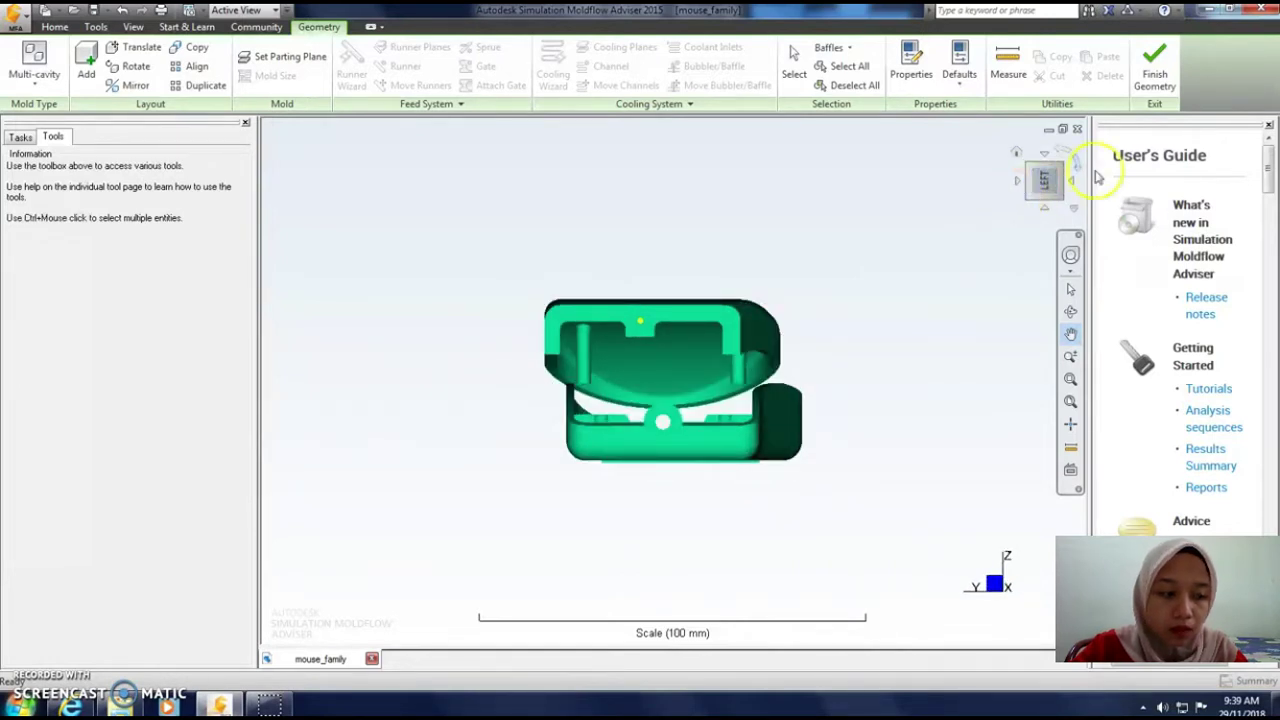
{"action": "left_click", "coordinate": [1078, 166]}
{"action": "left_click", "coordinate": [870, 341]}
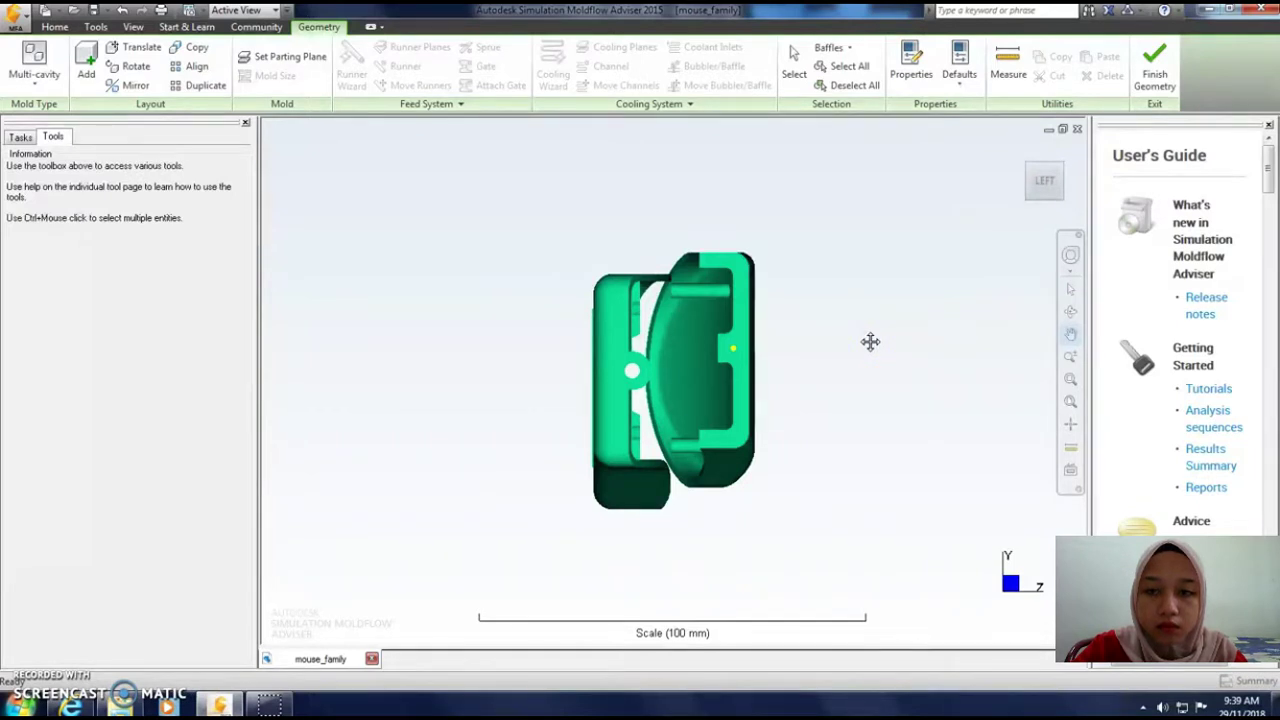
{"action": "left_click", "coordinate": [1024, 217]}
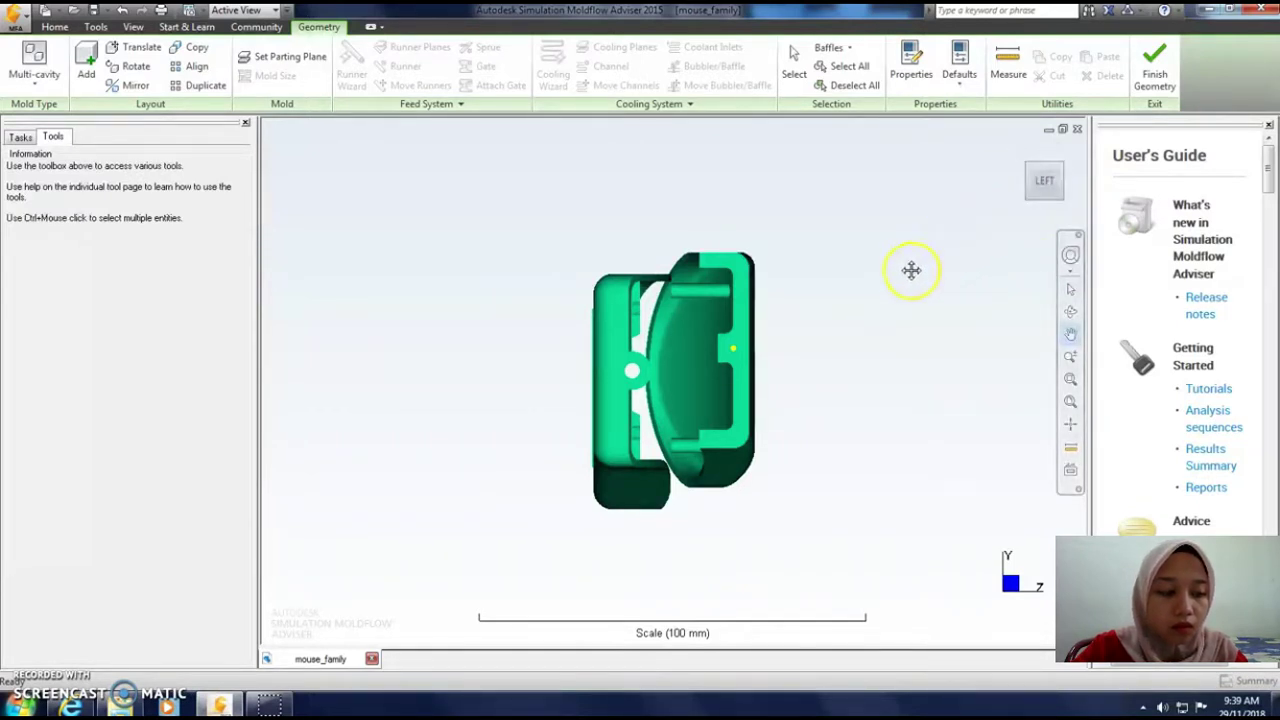
{"action": "left_click", "coordinate": [853, 420]}
{"action": "left_click_drag", "start_coordinate": [763, 403], "coordinate": [540, 363]}
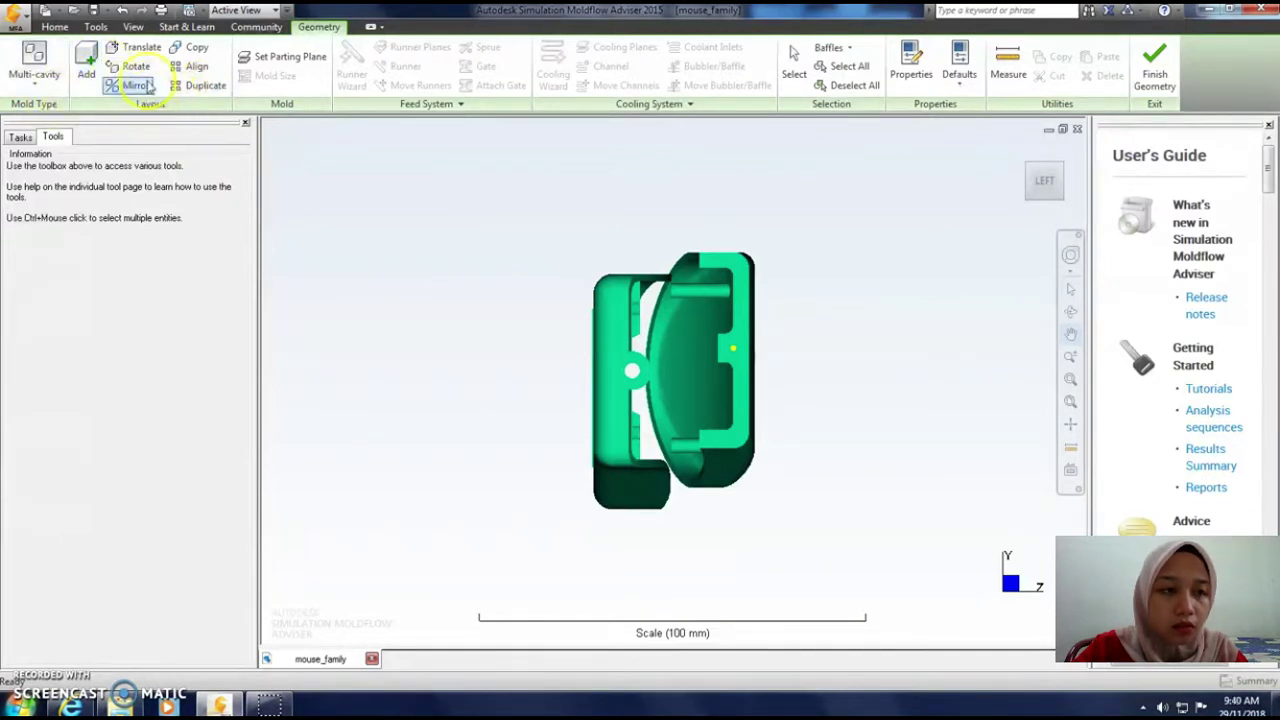
- Translate the flatter mouse part -200 mm along X
{"action": "left_click", "coordinate": [140, 47]}
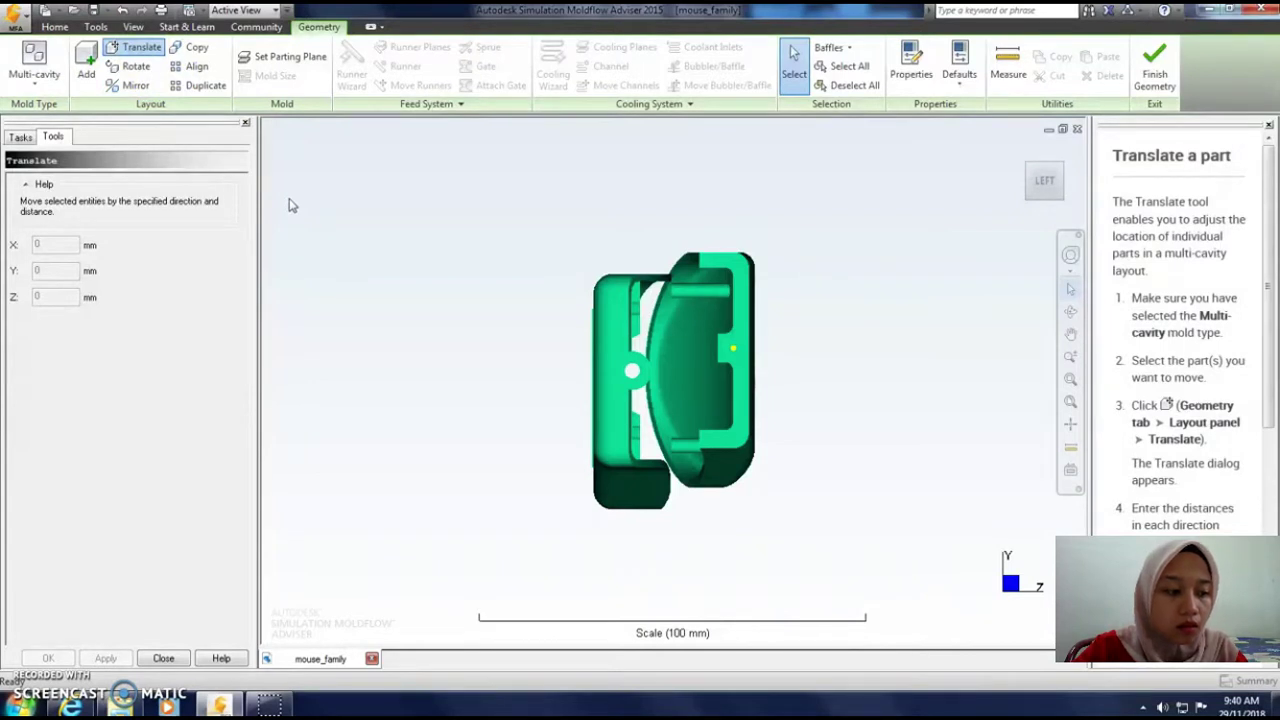
{"action": "left_click", "coordinate": [624, 336]}
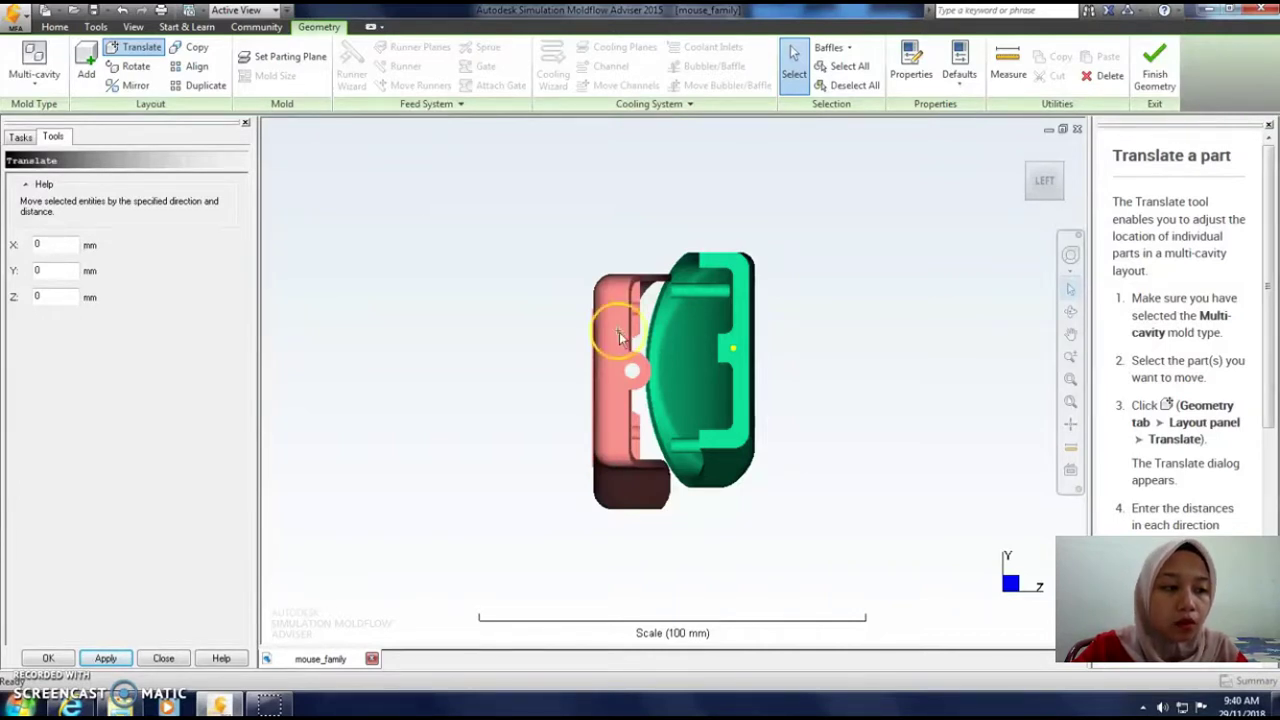
{"action": "double_click", "coordinate": [51, 246]}
{"action": "type", "text": "-200"}
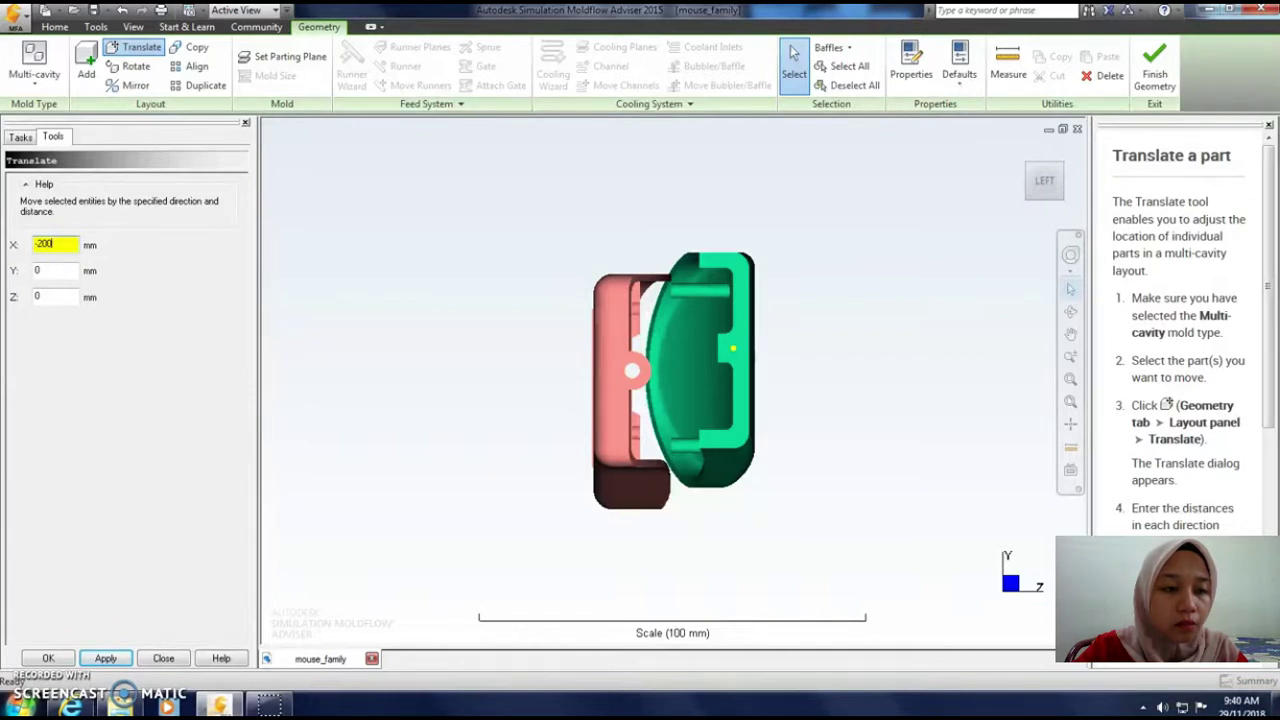
{"action": "left_click", "coordinate": [105, 658]}
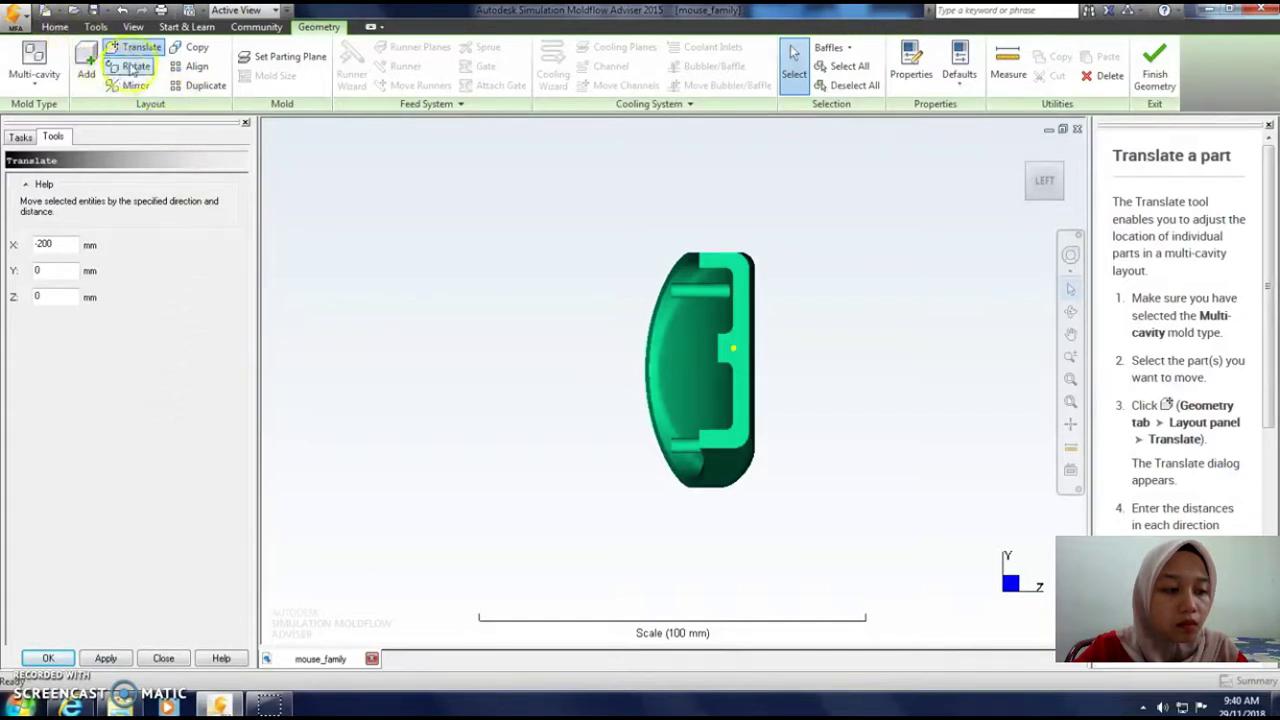
- Zoom to fit all parts and orbit back to the left view to check the separation
{"action": "left_click", "coordinate": [128, 27]}
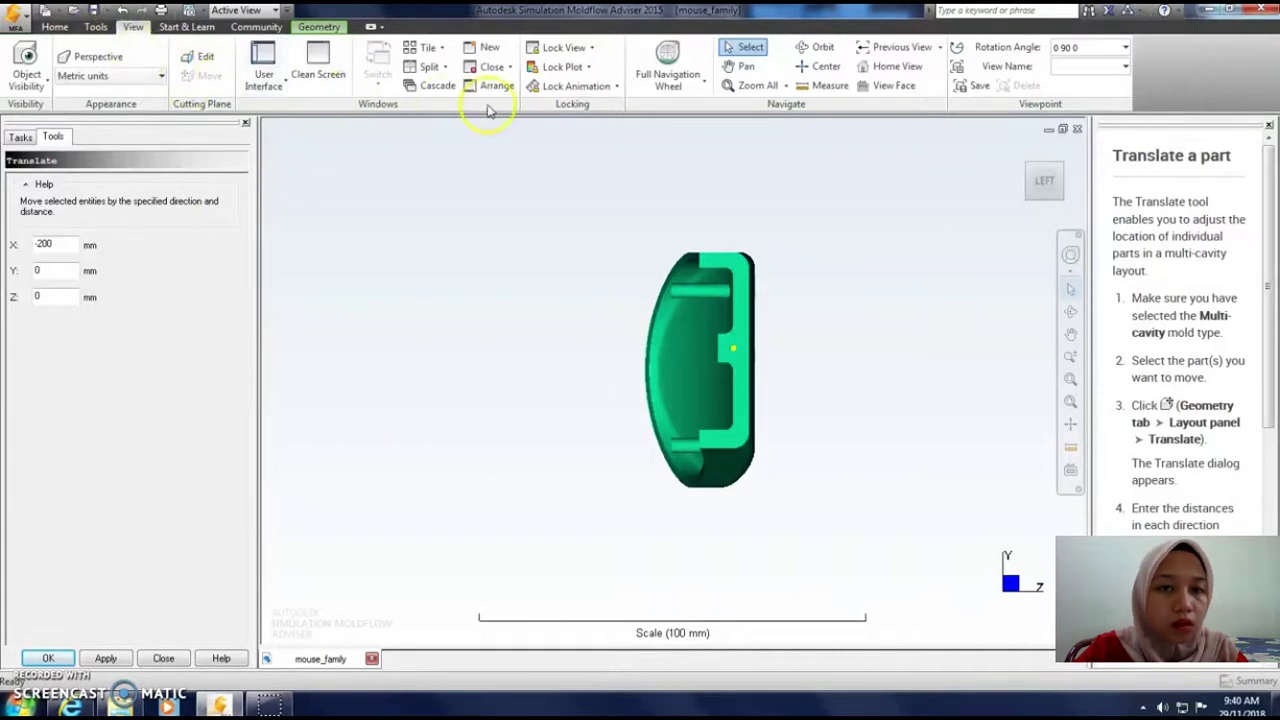
{"action": "left_click", "coordinate": [774, 87]}
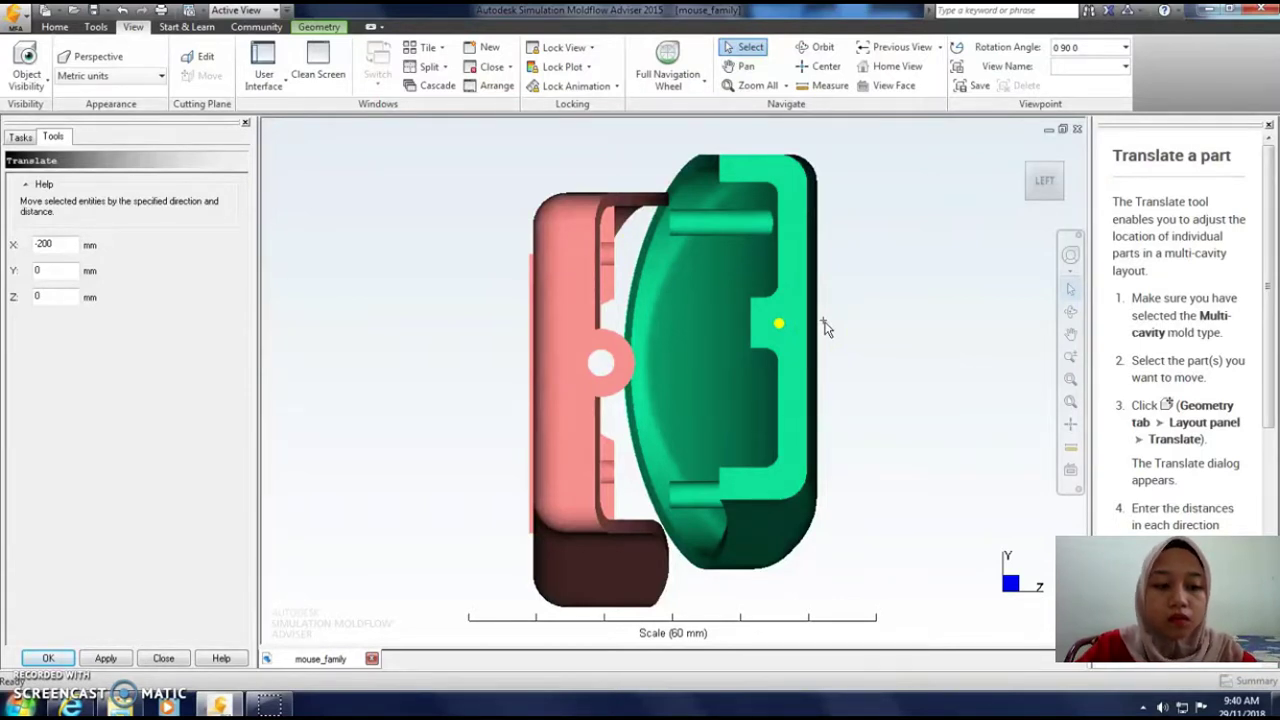
{"action": "mouse_move", "coordinate": [825, 328]}
{"action": "middle_mouse_down", "text": "shift"}
{"action": "mouse_move", "coordinate": [840, 411]}
{"action": "mouse_move", "coordinate": [870, 418]}
{"action": "middle_mouse_up", "text": "shift"}
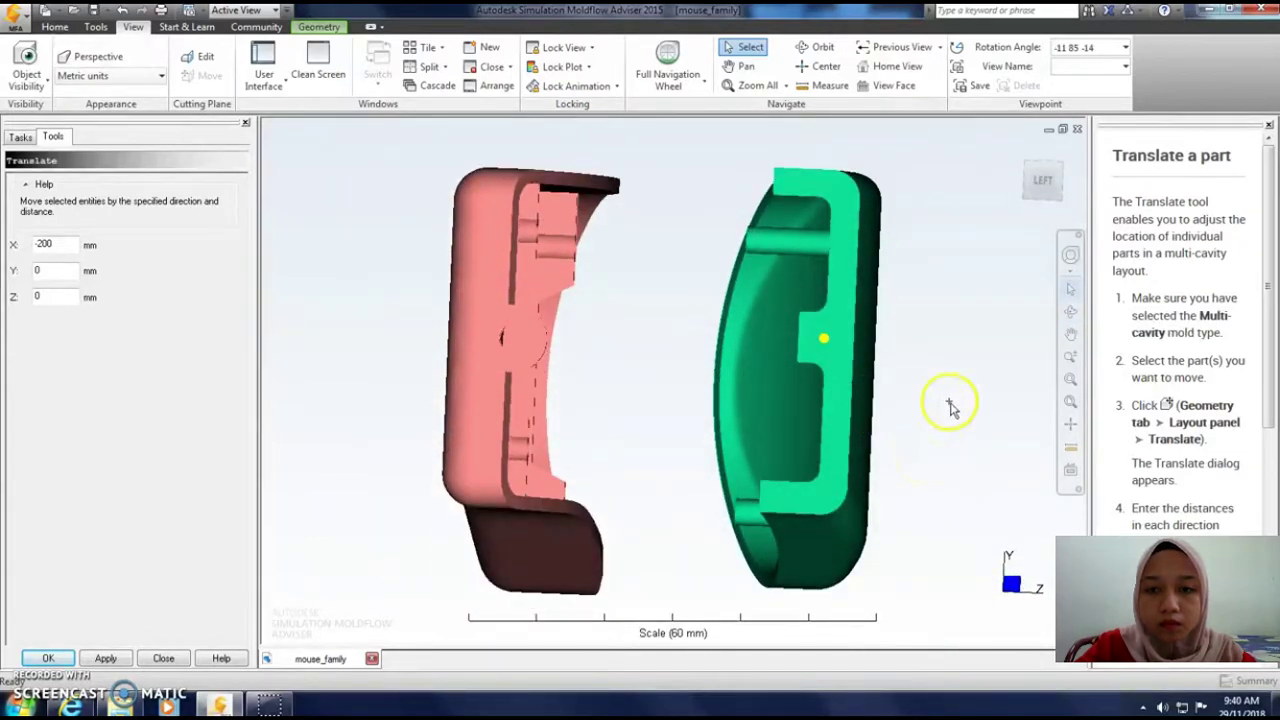
{"action": "left_click", "coordinate": [1043, 180]}
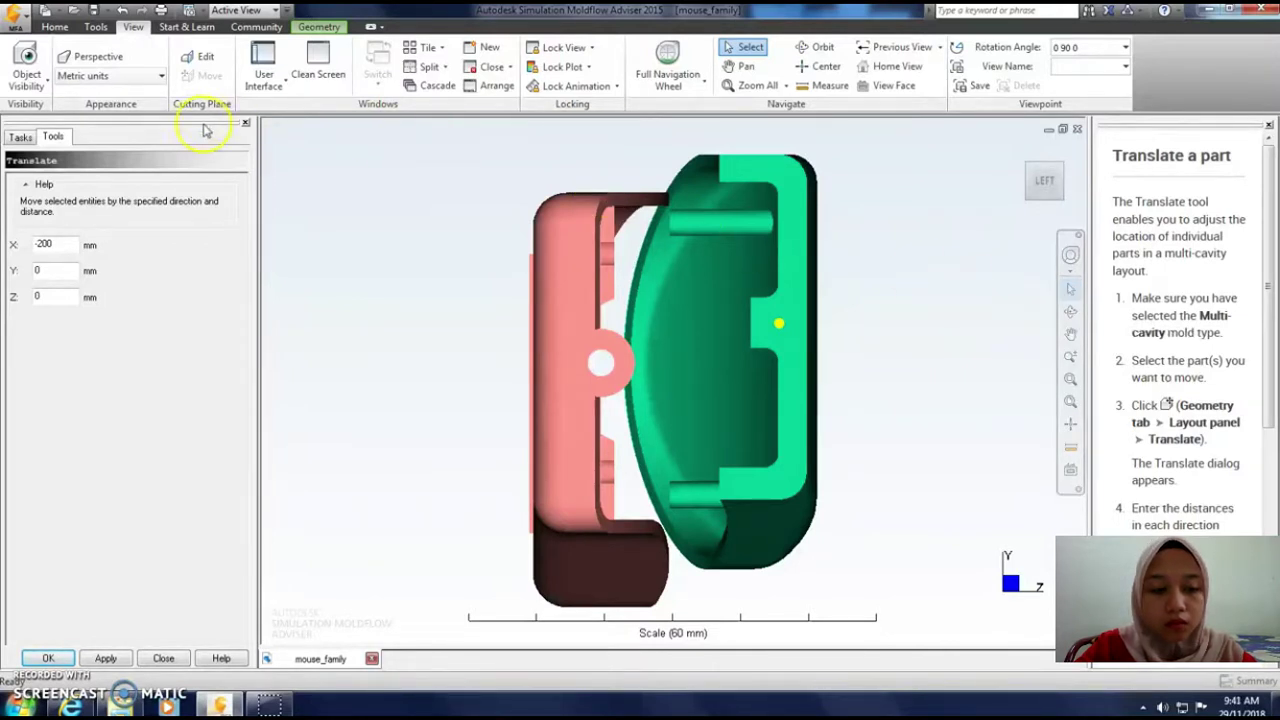
{"action": "left_click", "coordinate": [316, 27]}
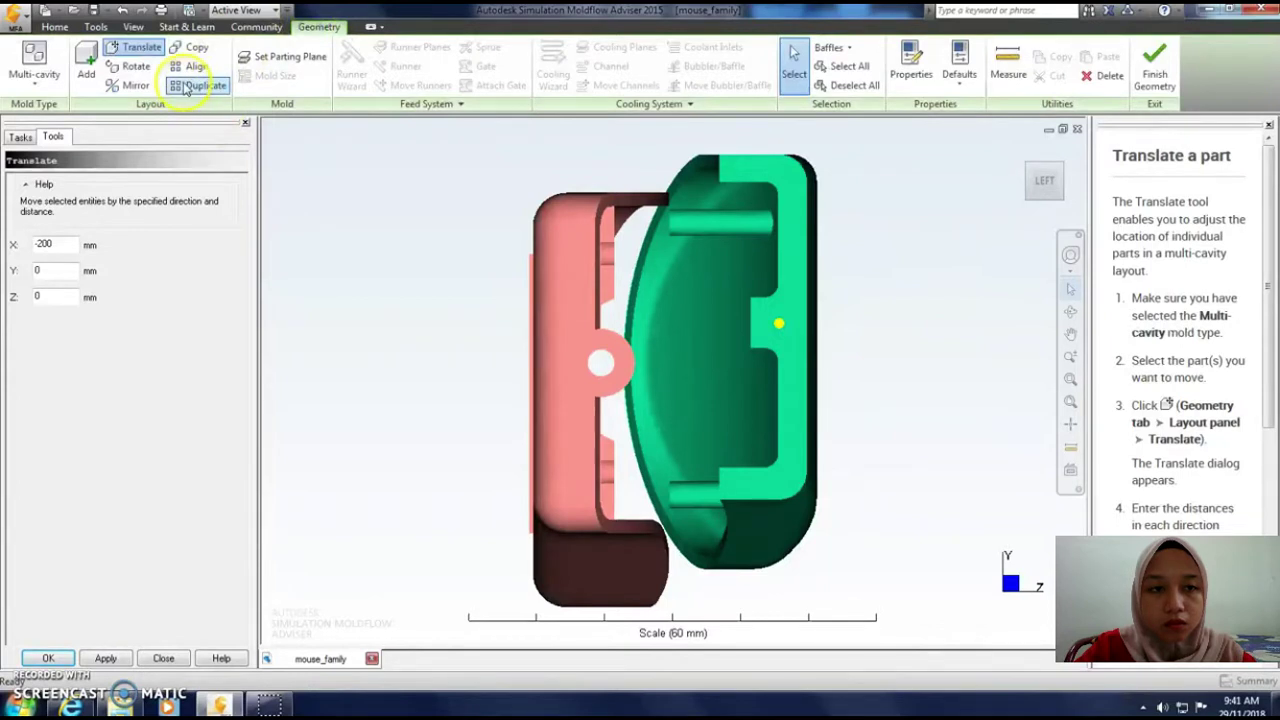
- Rotate the moved part 180° about X around its own centre
{"action": "left_click", "coordinate": [117, 66]}
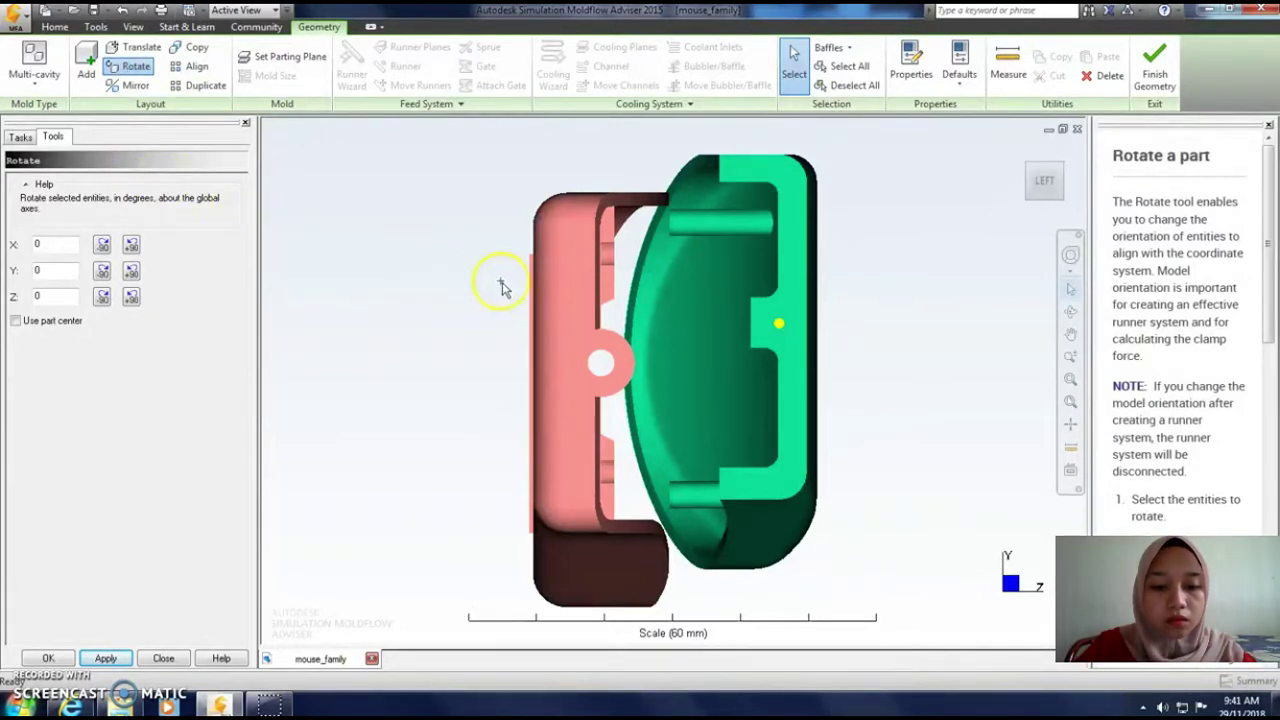
{"action": "left_click", "coordinate": [545, 275]}
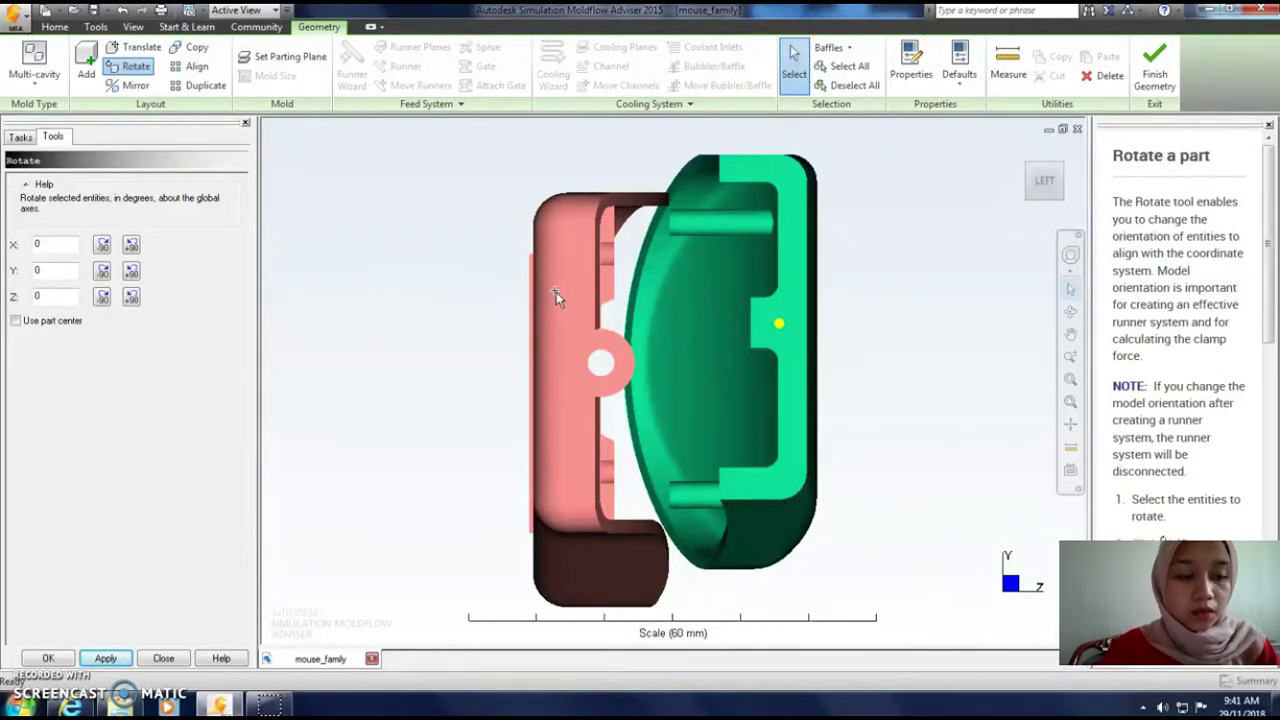
{"action": "left_click", "coordinate": [16, 320]}
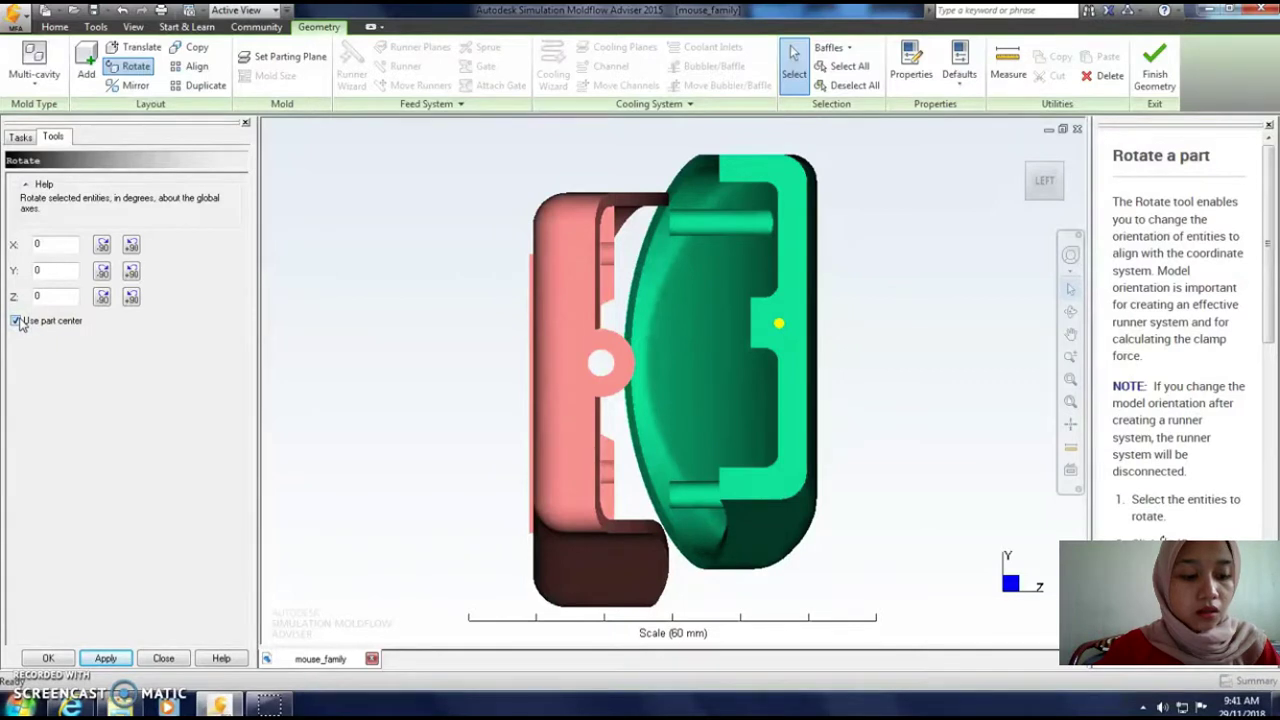
{"action": "double_click", "coordinate": [55, 246]}
{"action": "type", "text": "18"}
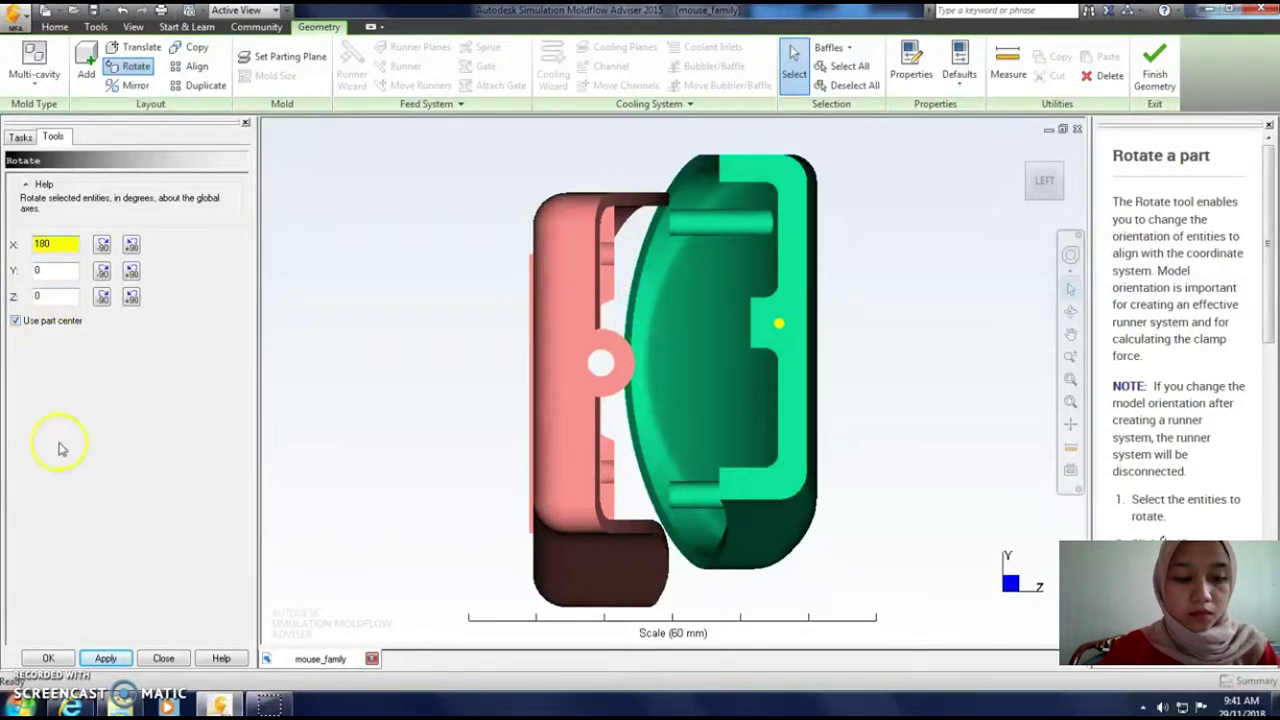
{"action": "left_click", "coordinate": [110, 655]}
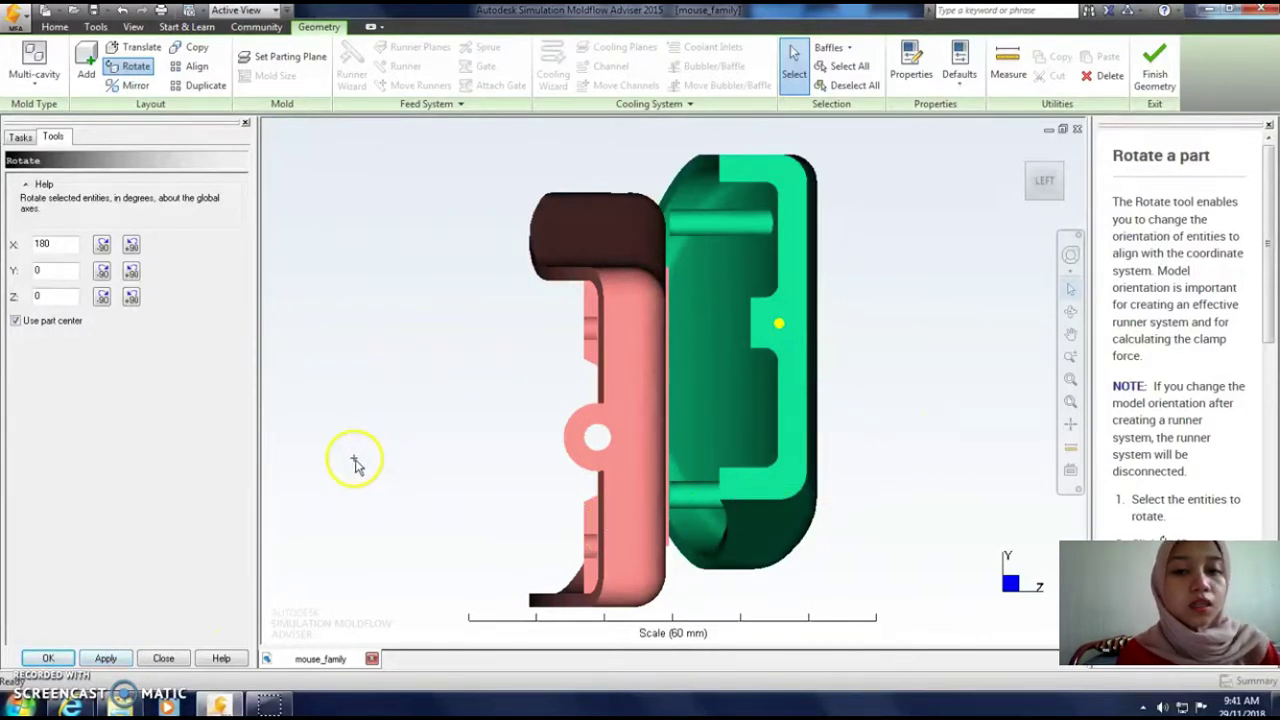
{"action": "left_click", "coordinate": [163, 658]}
- Close the Rotate panel, zoom out and view both mouse parts side by side from the front
{"action": "left_click", "coordinate": [760, 505]}
{"action": "middle_click_drag", "start_coordinate": [971, 406], "coordinate": [863, 367]}
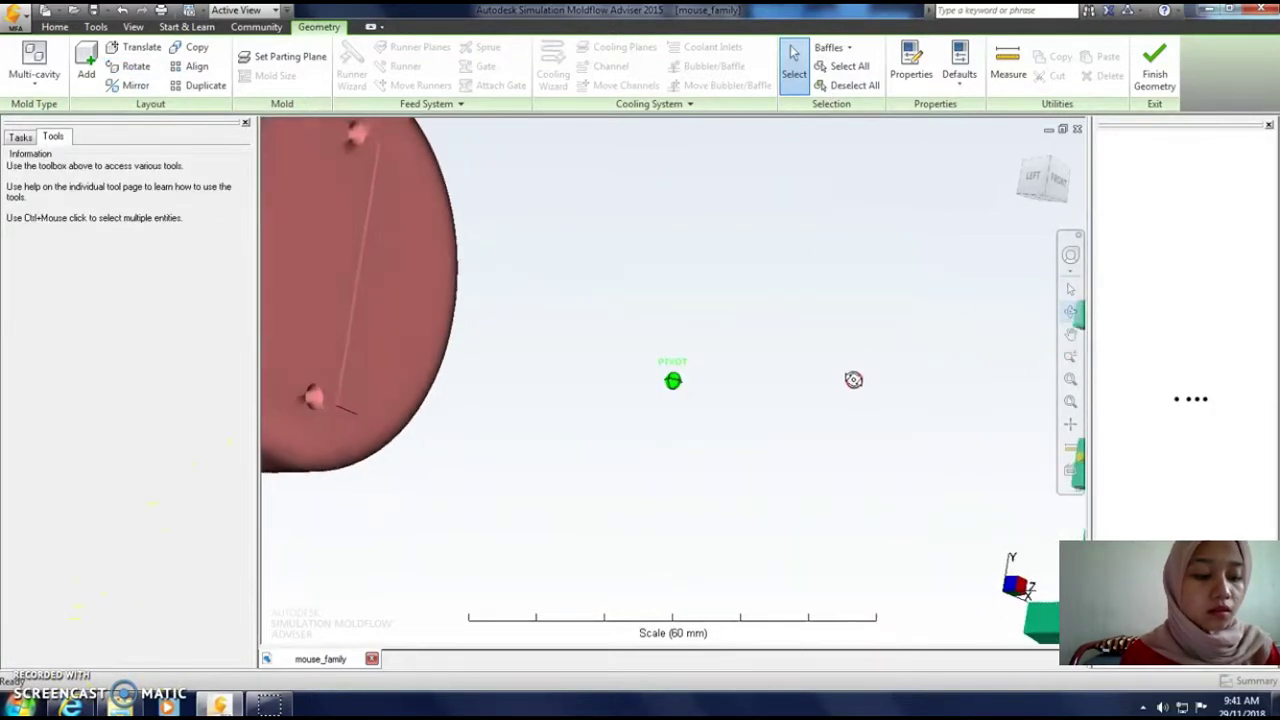
{"action": "scroll", "coordinate": [846, 380], "scroll_direction": "down", "scroll_amount": 5}
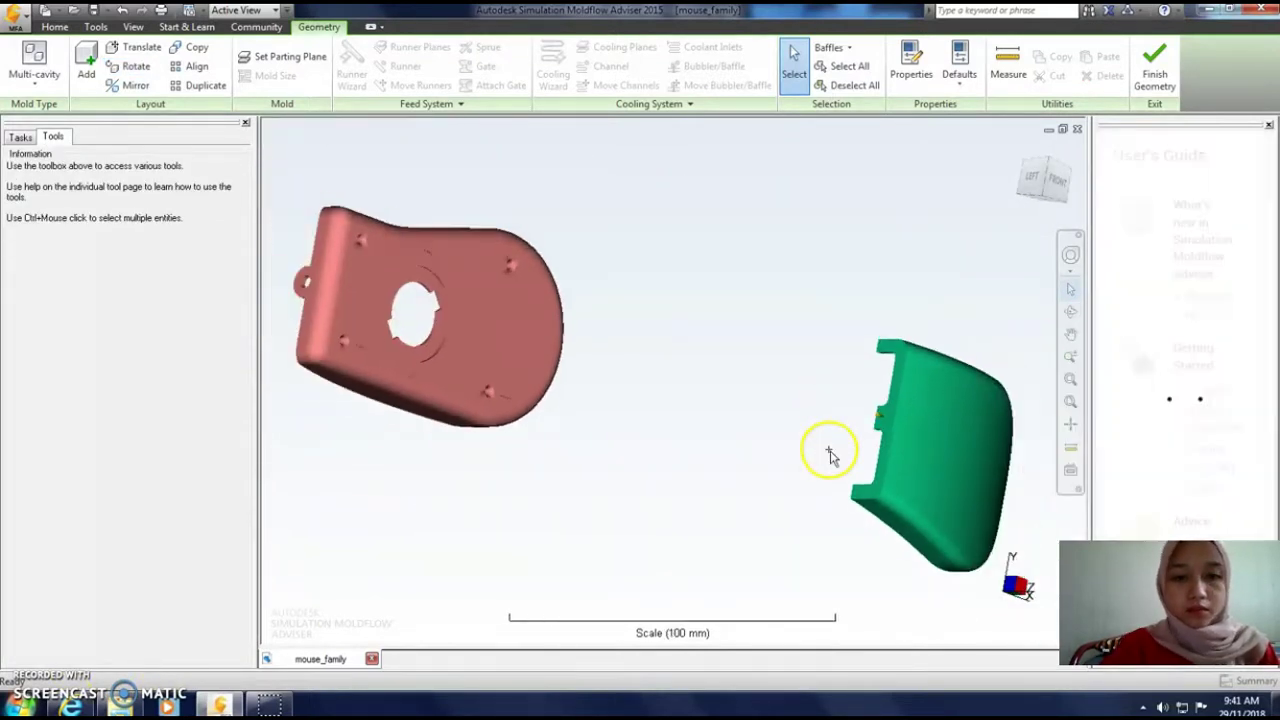
{"action": "mouse_move", "coordinate": [829, 450]}
{"action": "middle_mouse_down"}
{"action": "mouse_move", "coordinate": [802, 428]}
{"action": "mouse_move", "coordinate": [980, 463]}
{"action": "mouse_move", "coordinate": [920, 432]}
{"action": "middle_mouse_up"}
{"action": "scroll", "coordinate": [802, 428], "scroll_direction": "down", "scroll_amount": 3}
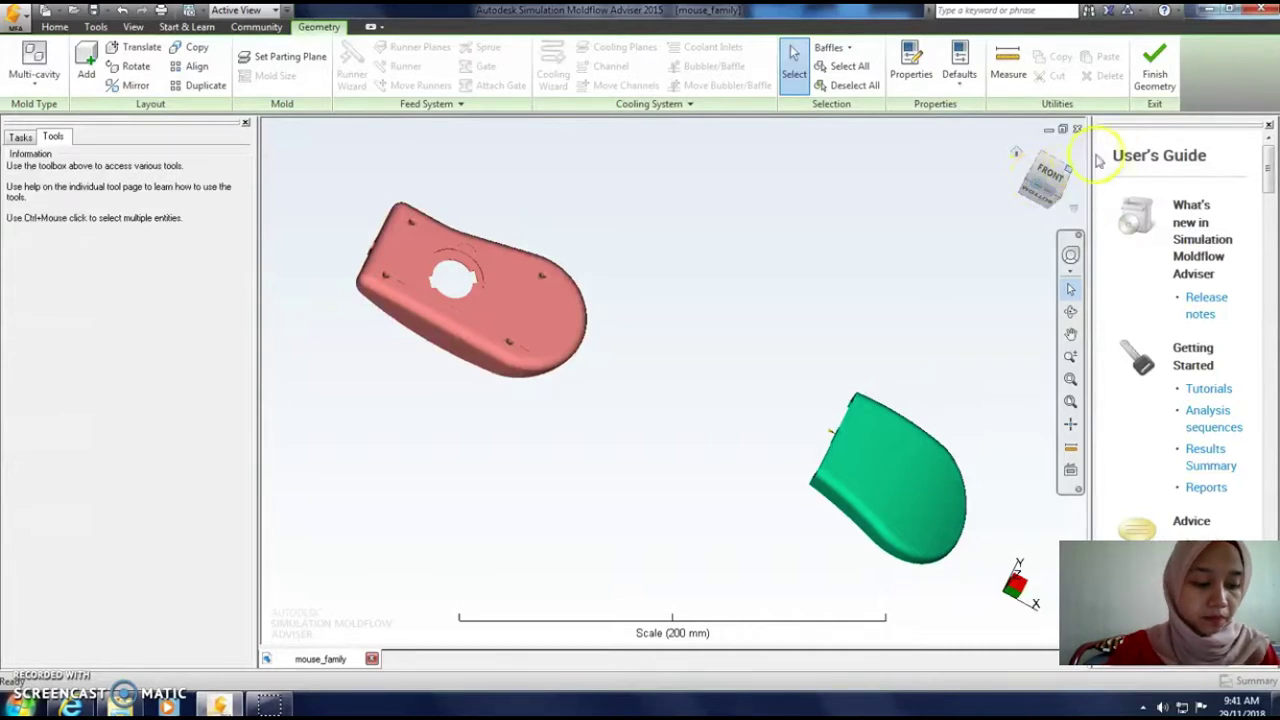
{"action": "left_click", "coordinate": [1042, 180]}
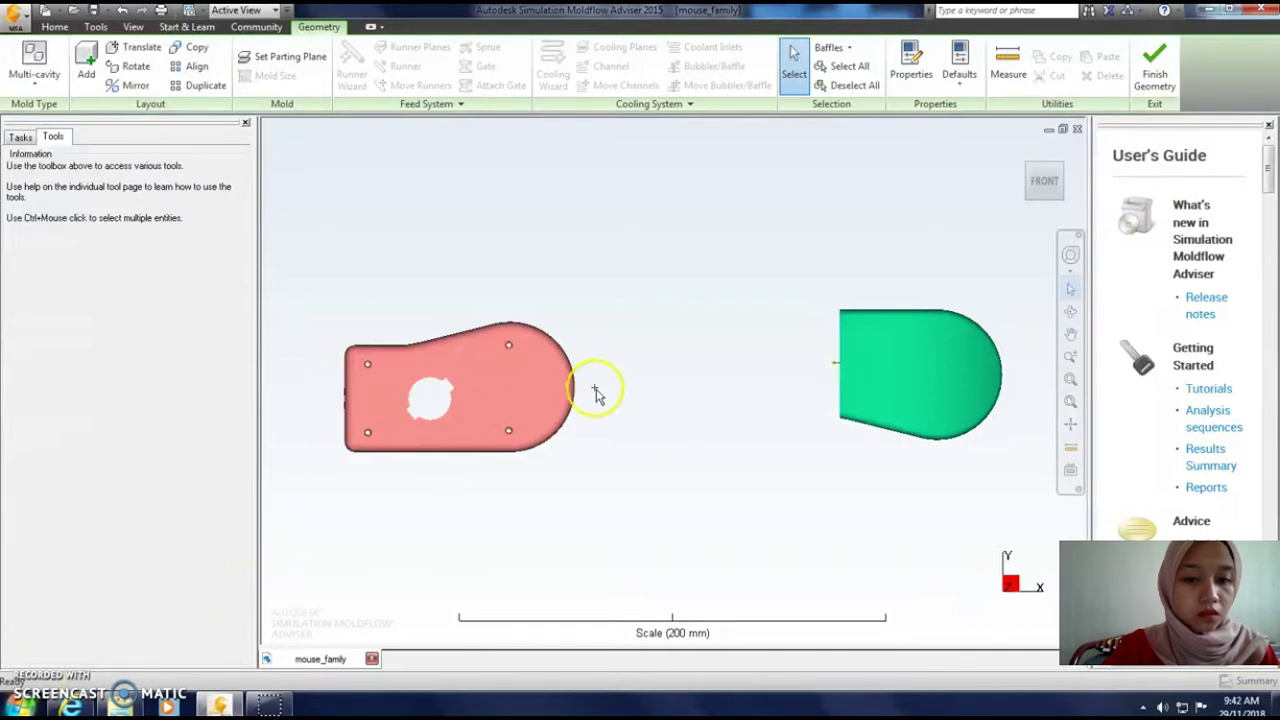
- Place an injection location on the red part's rounded tip
{"action": "mouse_move", "coordinate": [603, 391]}
{"action": "middle_mouse_down"}
{"action": "mouse_move", "coordinate": [560, 320]}
{"action": "mouse_move", "coordinate": [509, 309]}
{"action": "middle_mouse_up"}
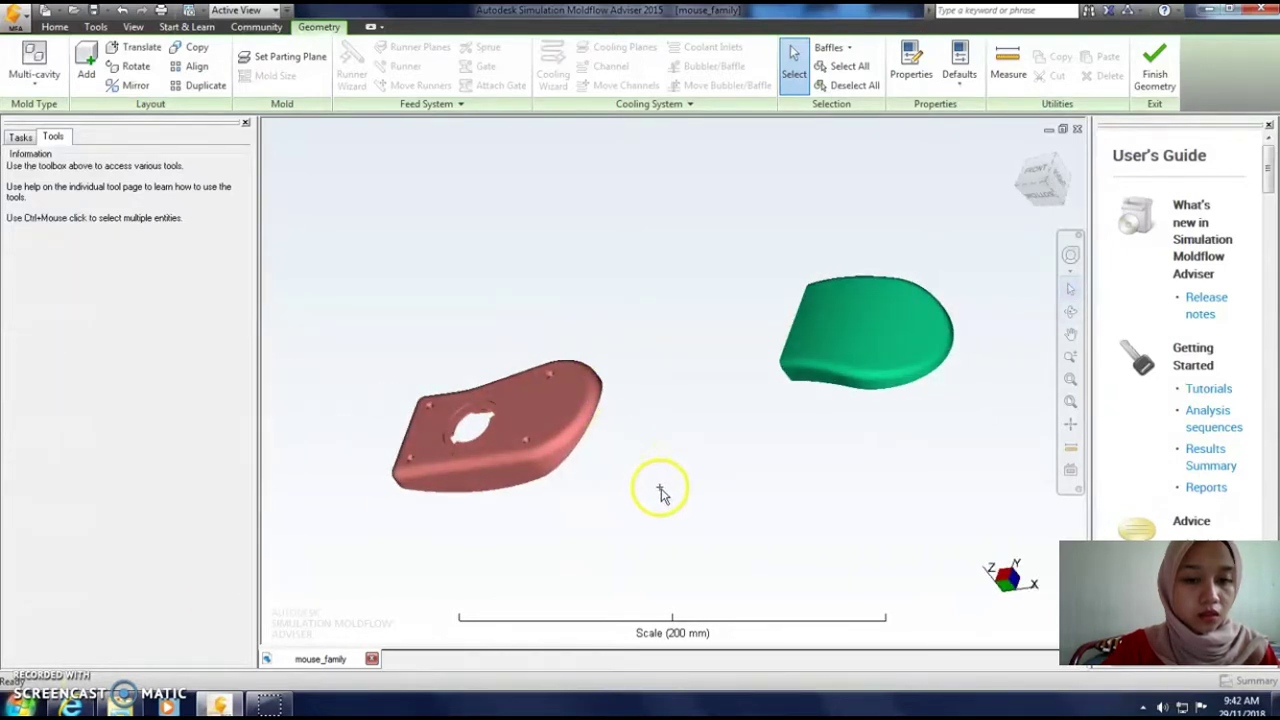
{"action": "middle_click_drag", "start_coordinate": [703, 580], "coordinate": [680, 550]}
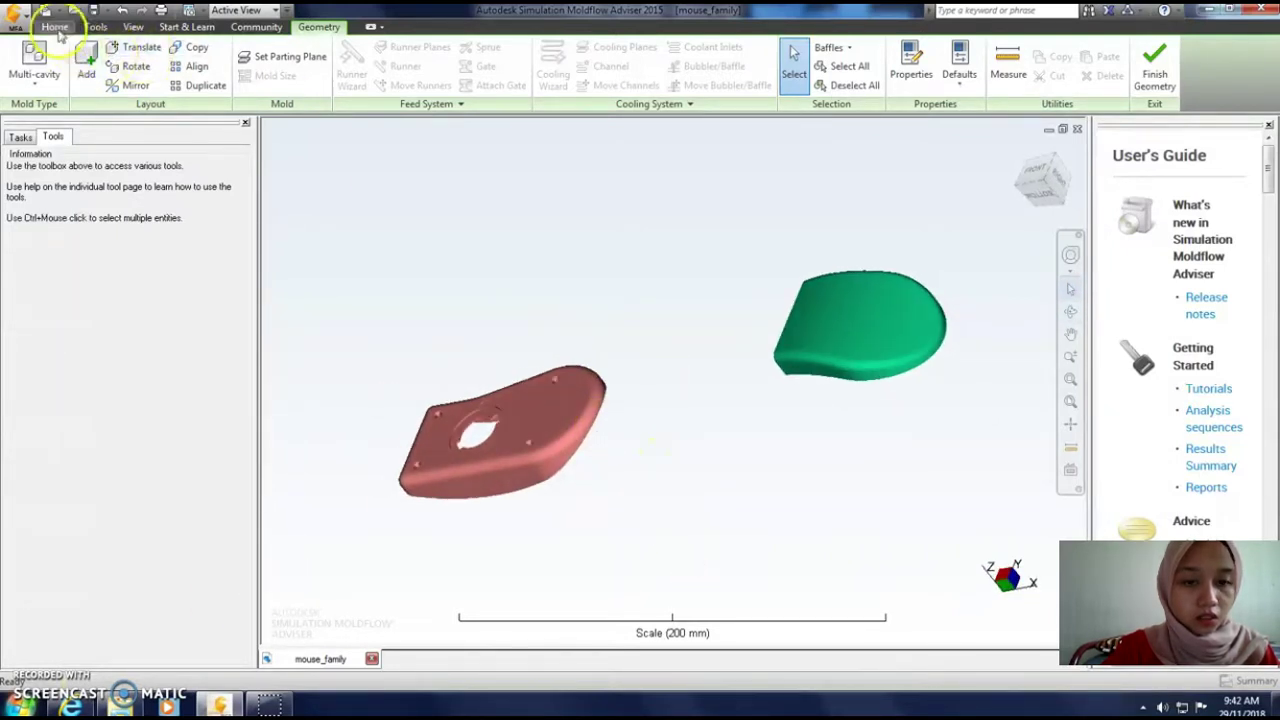
{"action": "left_click", "coordinate": [54, 26]}
{"action": "left_click", "coordinate": [272, 65]}
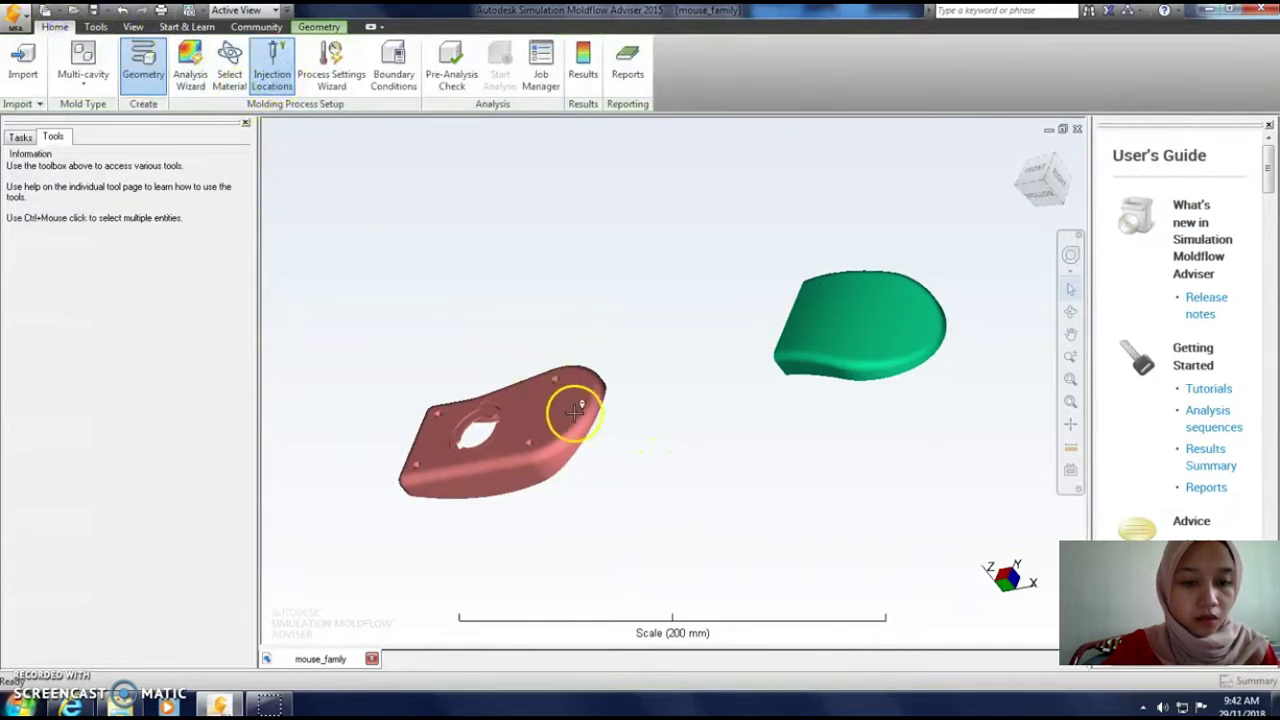
{"action": "scroll", "coordinate": [600, 430], "scroll_direction": "up", "scroll_amount": 2}
{"action": "scroll", "coordinate": [537, 437], "scroll_direction": "up", "scroll_amount": 1}
{"action": "left_click", "coordinate": [530, 437]}
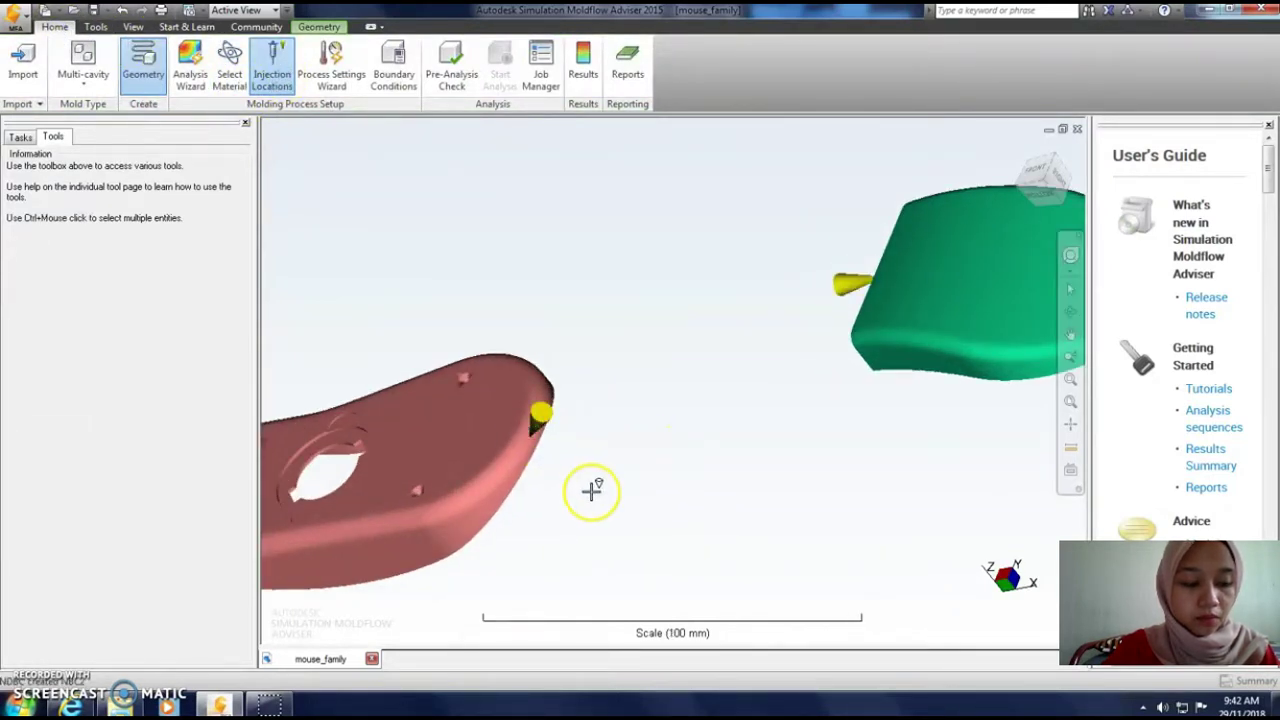
- Finish placement and open the injection point's coordinates (X -132.694, Y 34.101, Z 17.585 mm)
{"action": "right_click", "coordinate": [533, 425]}
{"action": "left_click", "coordinate": [580, 439]}
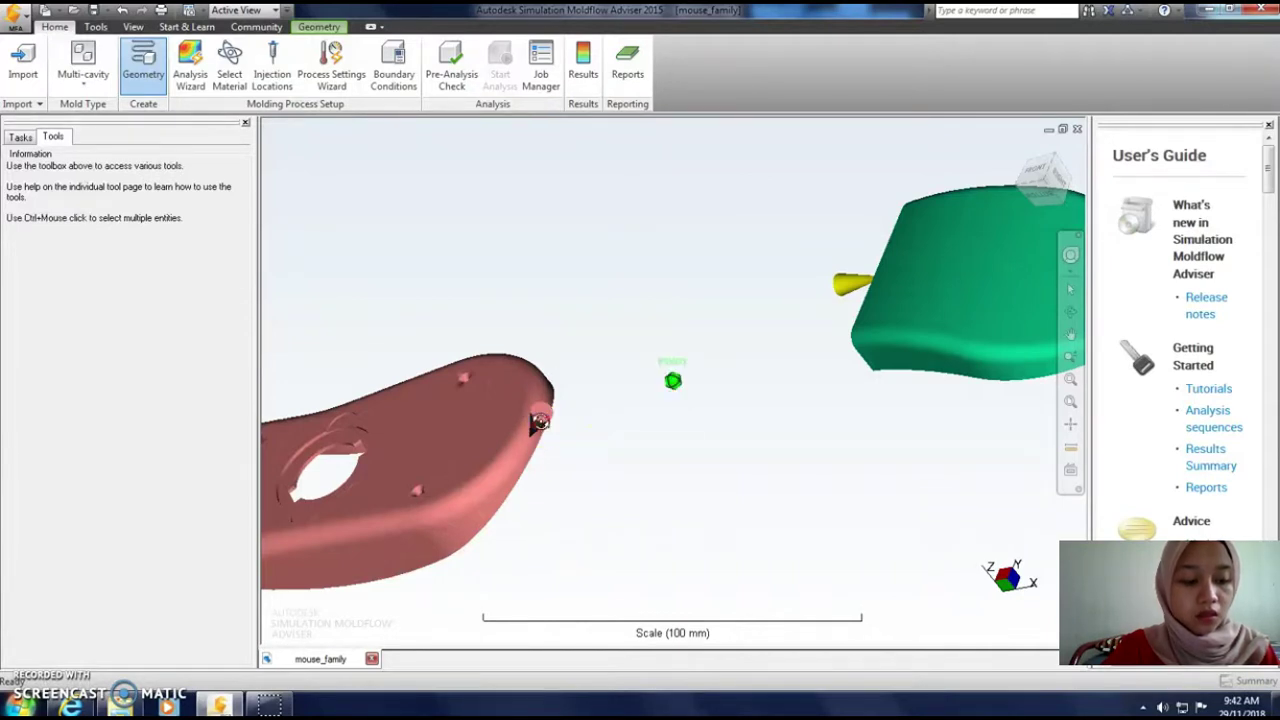
{"action": "right_click", "coordinate": [540, 422]}
{"action": "left_click", "coordinate": [568, 612]}
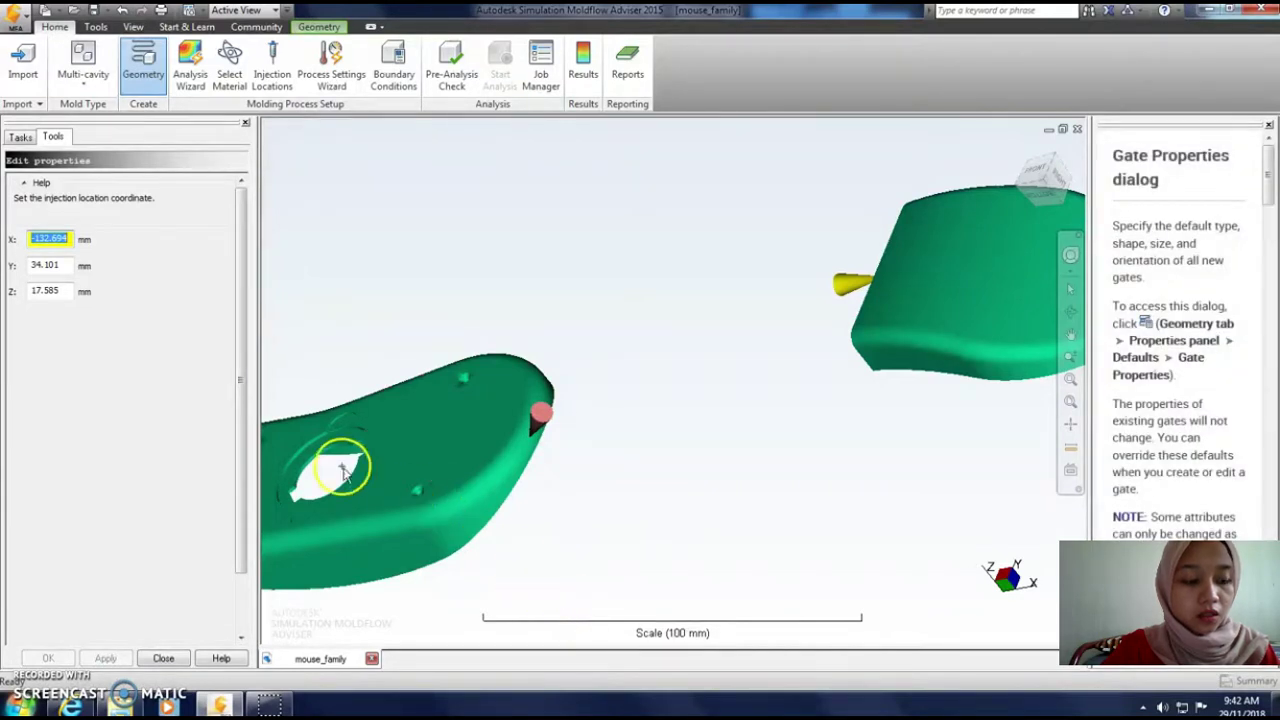
- Select the red part and apply cavity origin X -130, Y 40, Z 16 mm
{"action": "left_click", "coordinate": [433, 448]}
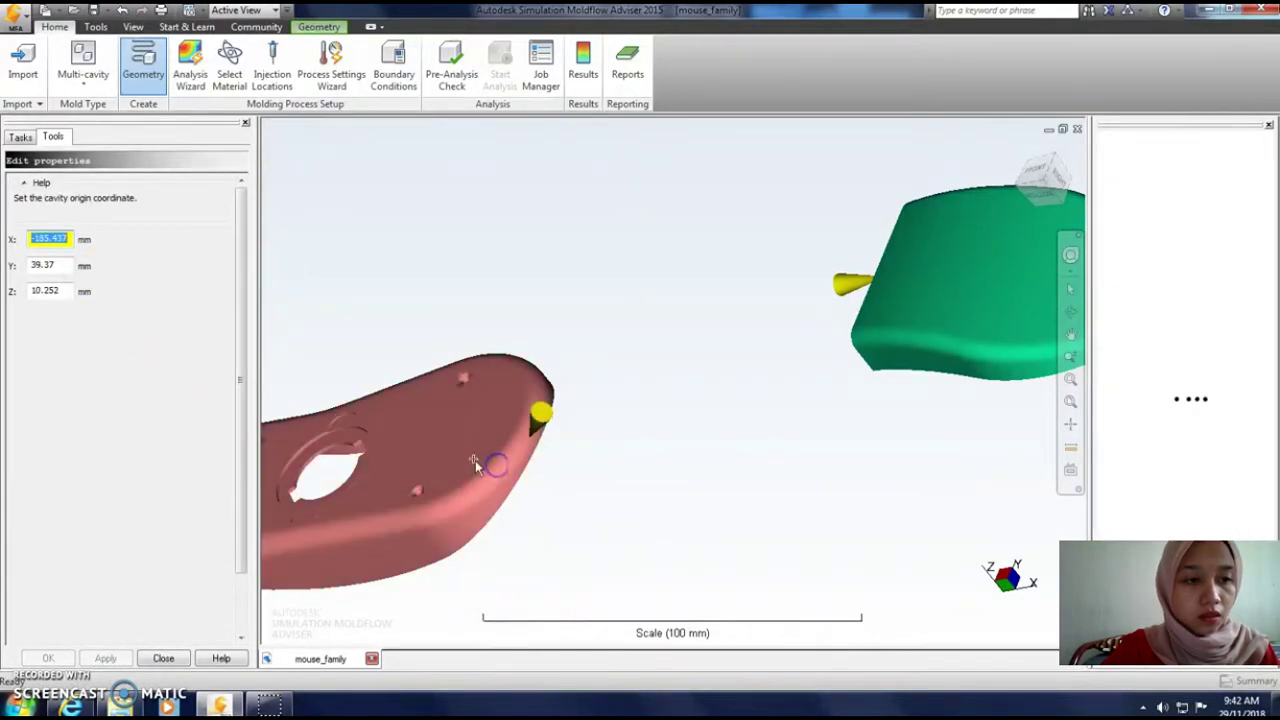
{"action": "left_click", "coordinate": [52, 240]}
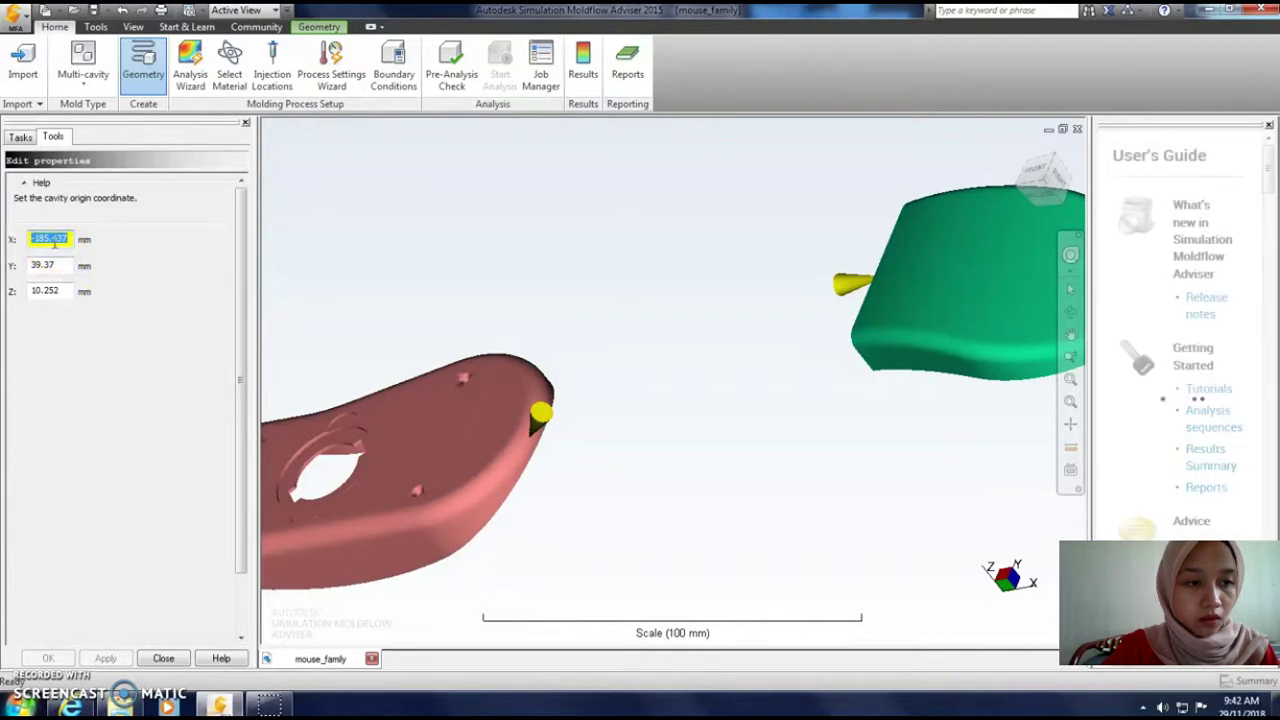
{"action": "type", "text": "-130"}
{"action": "left_click", "coordinate": [66, 265]}
{"action": "type", "text": "40"}
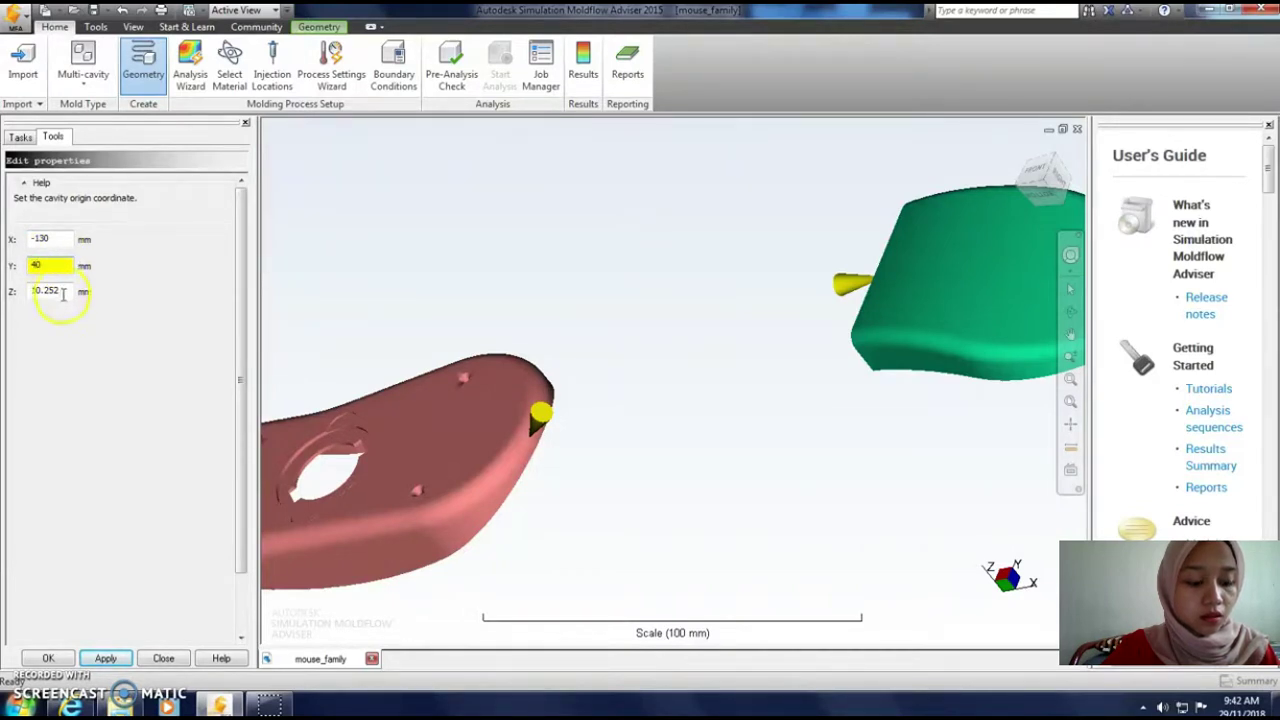
{"action": "left_click", "coordinate": [63, 292]}
{"action": "type", "text": "16"}
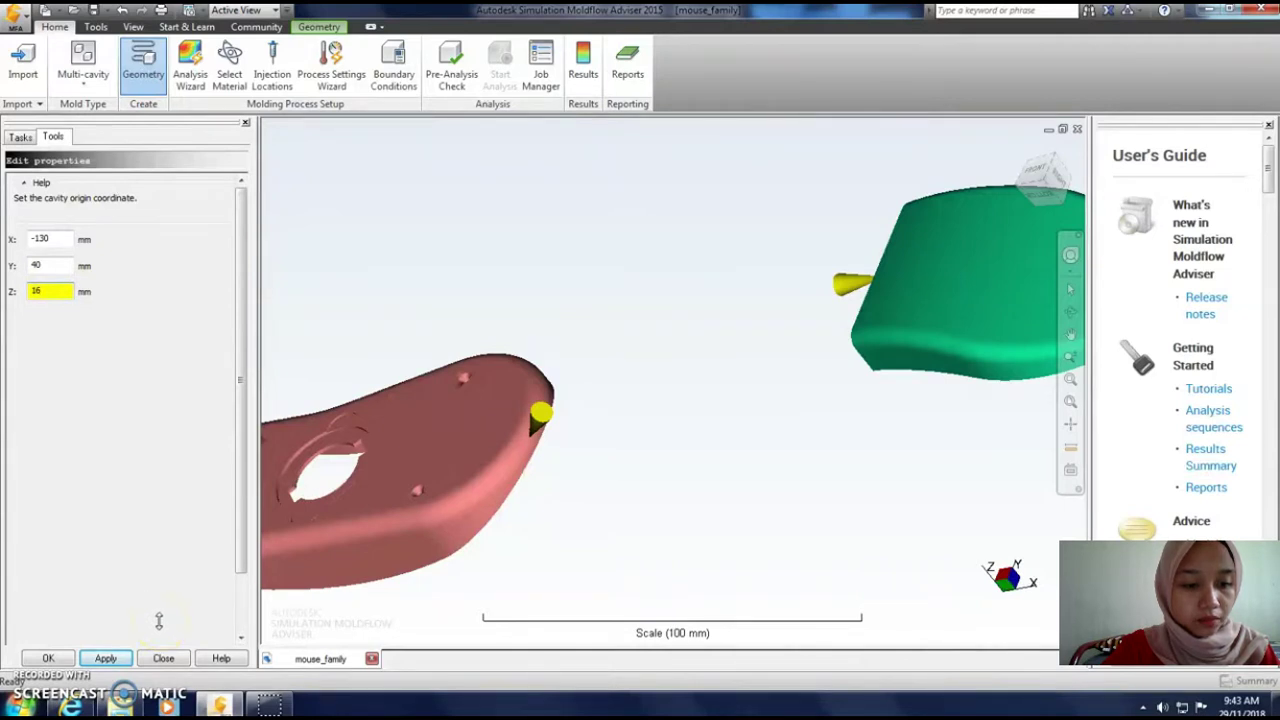
{"action": "left_click", "coordinate": [105, 658]}
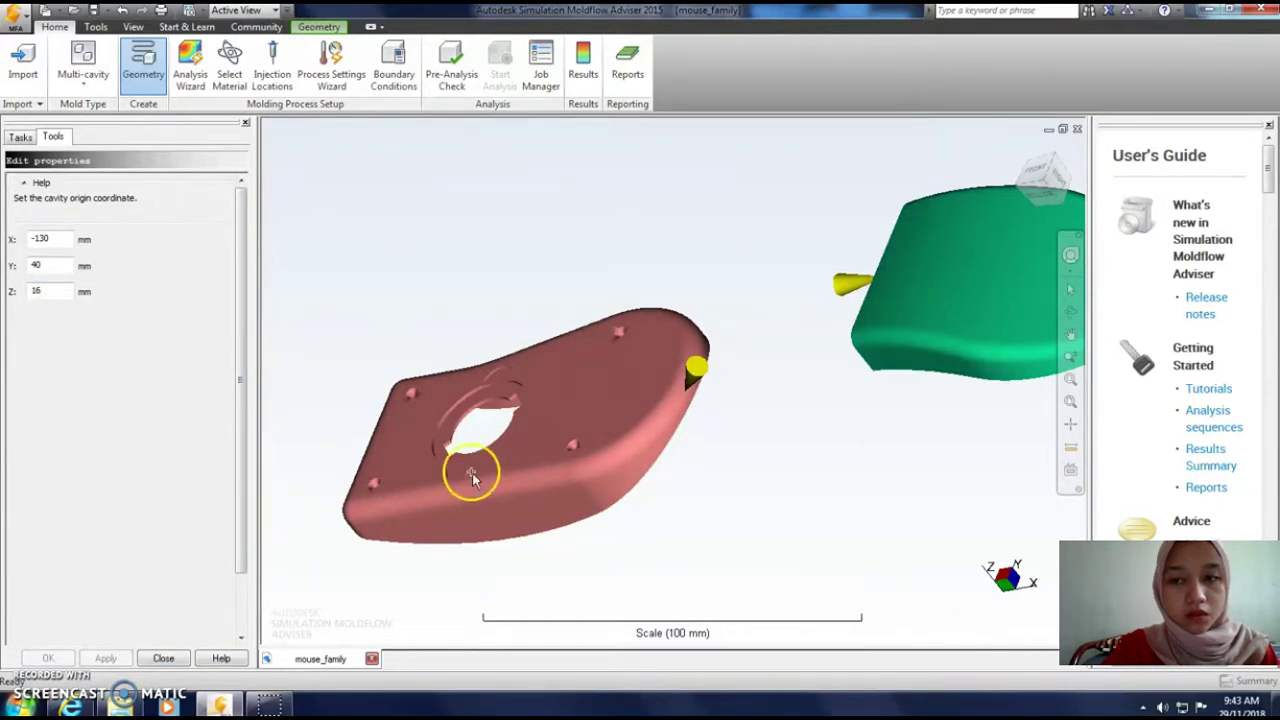
- Inspect both parts from the front, left and bottom ViewCube faces
{"action": "left_click", "coordinate": [1040, 172]}
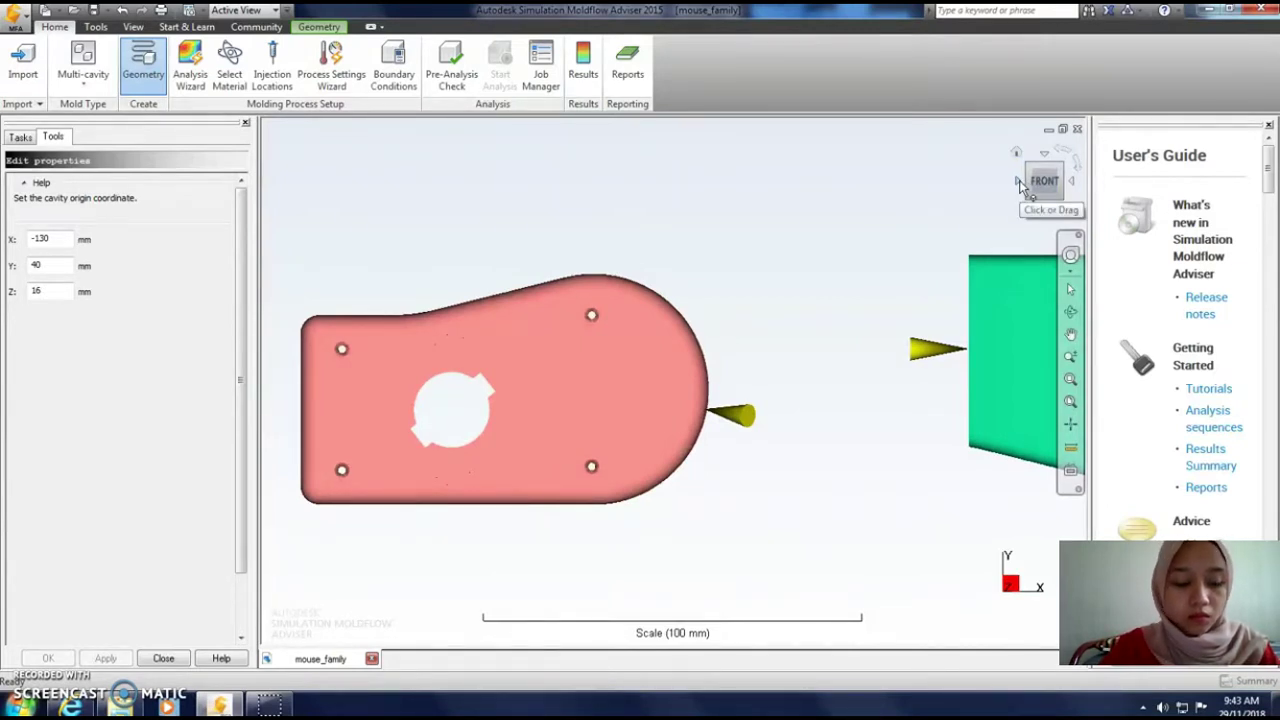
{"action": "left_click", "coordinate": [1019, 183]}
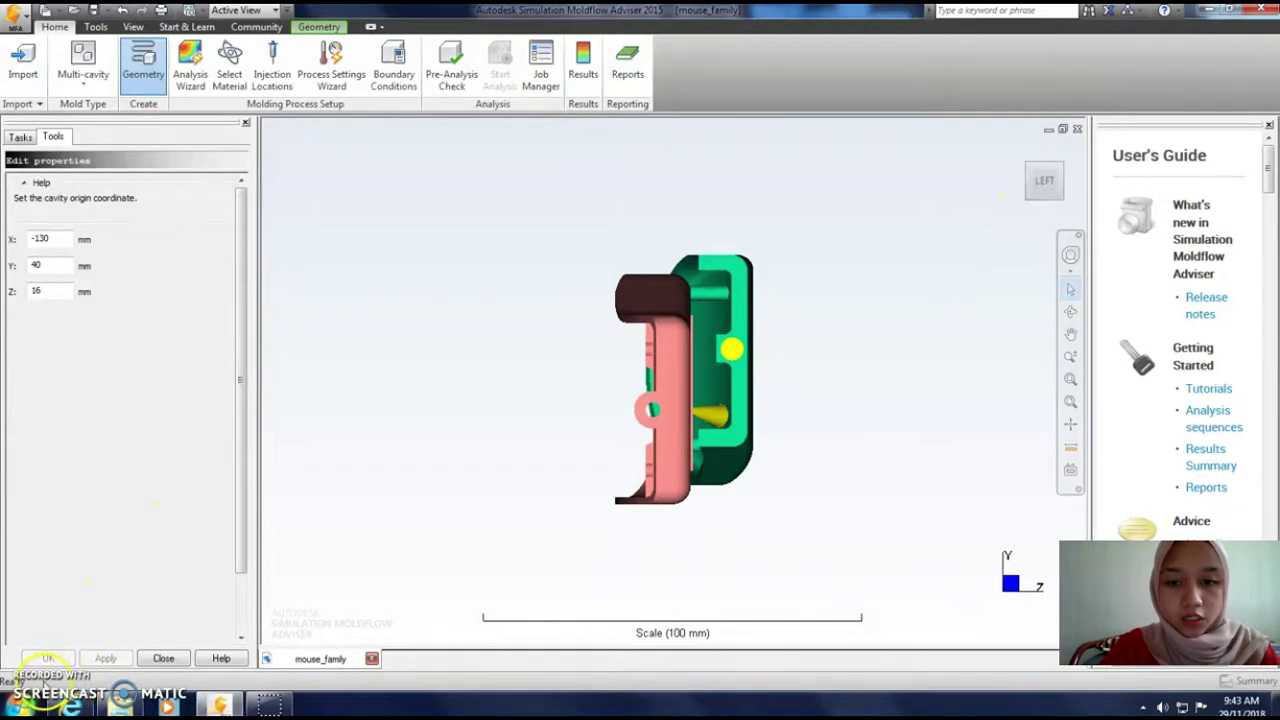
{"action": "left_click", "coordinate": [1045, 182]}
- Select the left part's gate cone and bring up the Geometry layout tools
{"action": "left_click", "coordinate": [702, 368]}
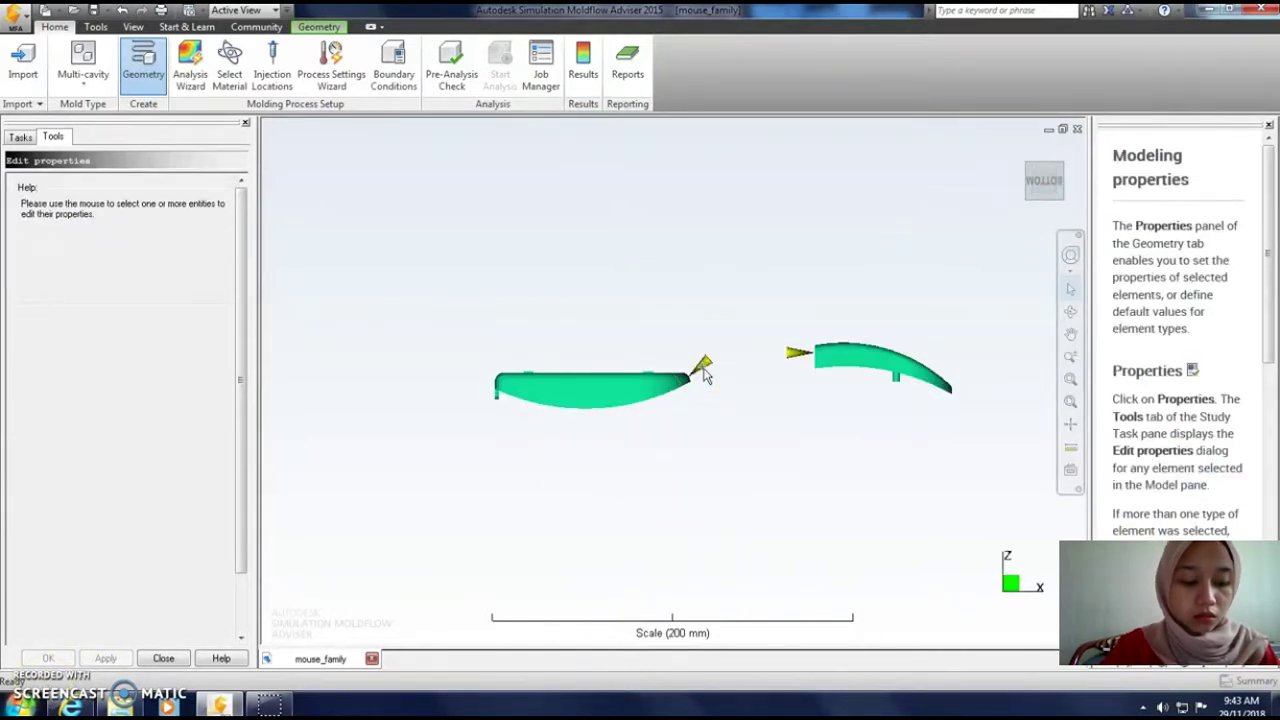
{"action": "left_click", "coordinate": [697, 365]}
{"action": "left_click", "coordinate": [372, 32]}
{"action": "left_click", "coordinate": [135, 108]}
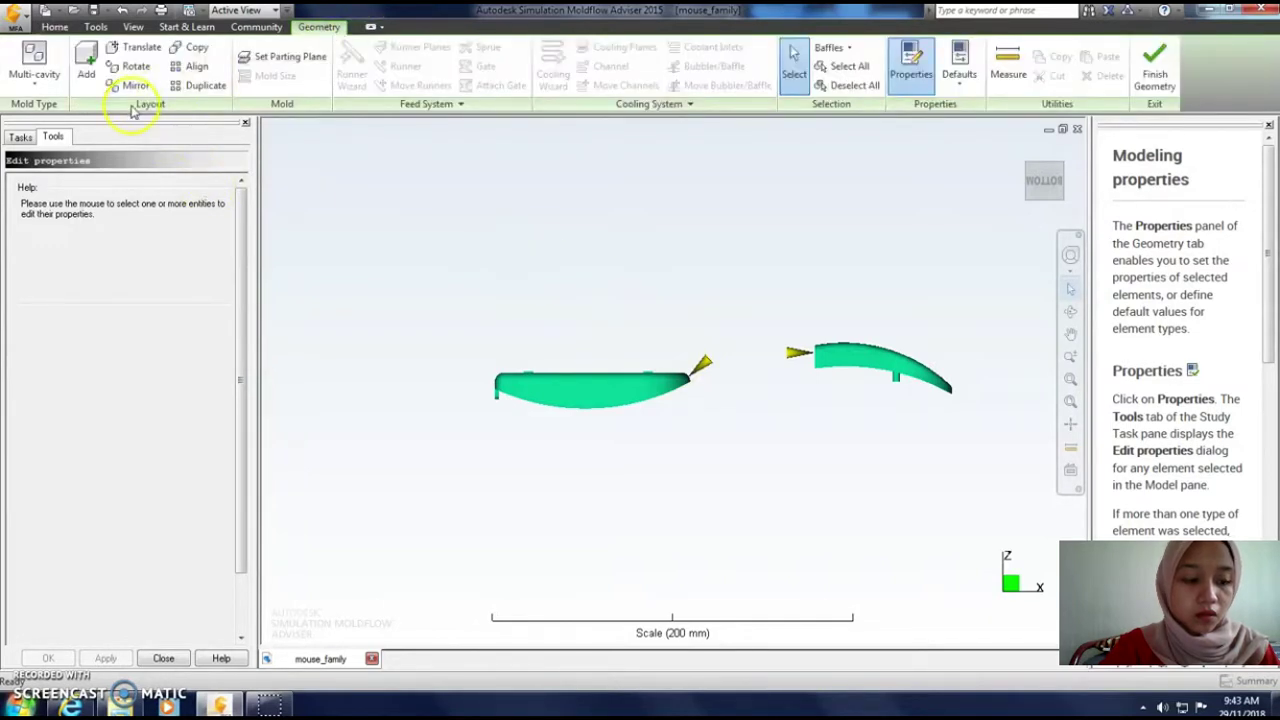
- Align both parts' gate cones along the Z direction to Cavity 1/Gate 1
{"action": "left_click", "coordinate": [190, 66]}
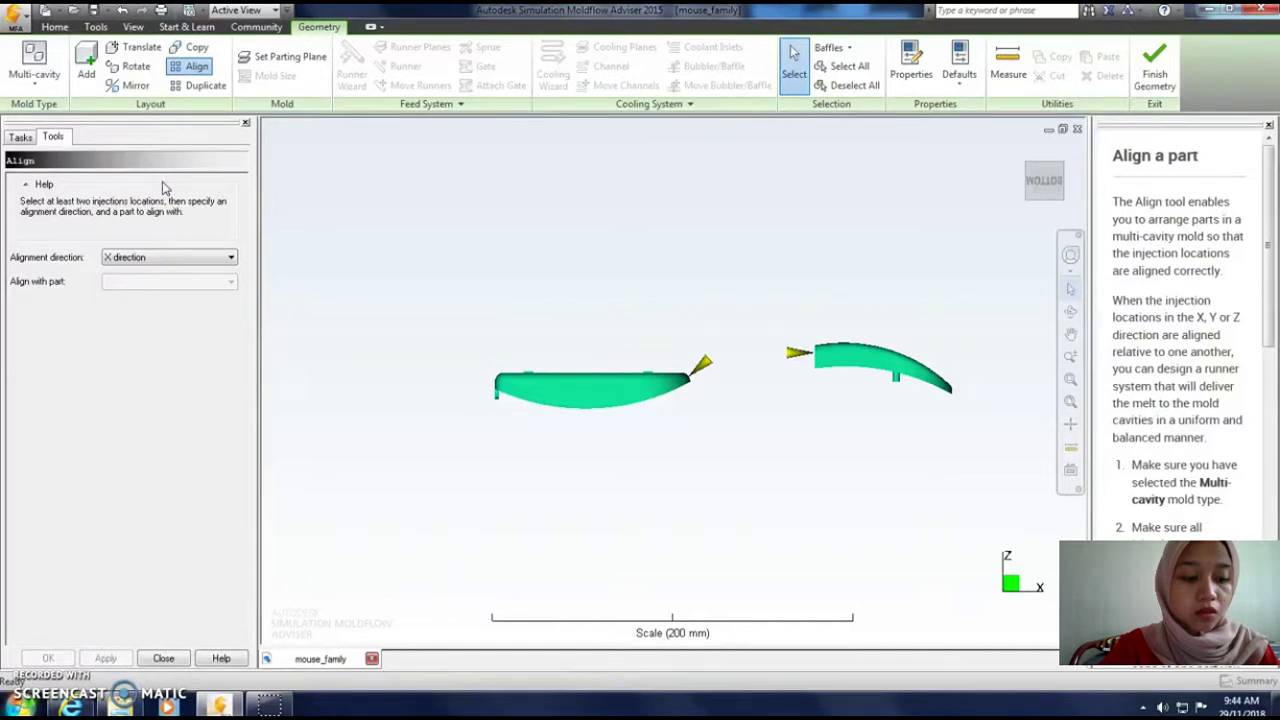
{"action": "left_click", "coordinate": [801, 357]}
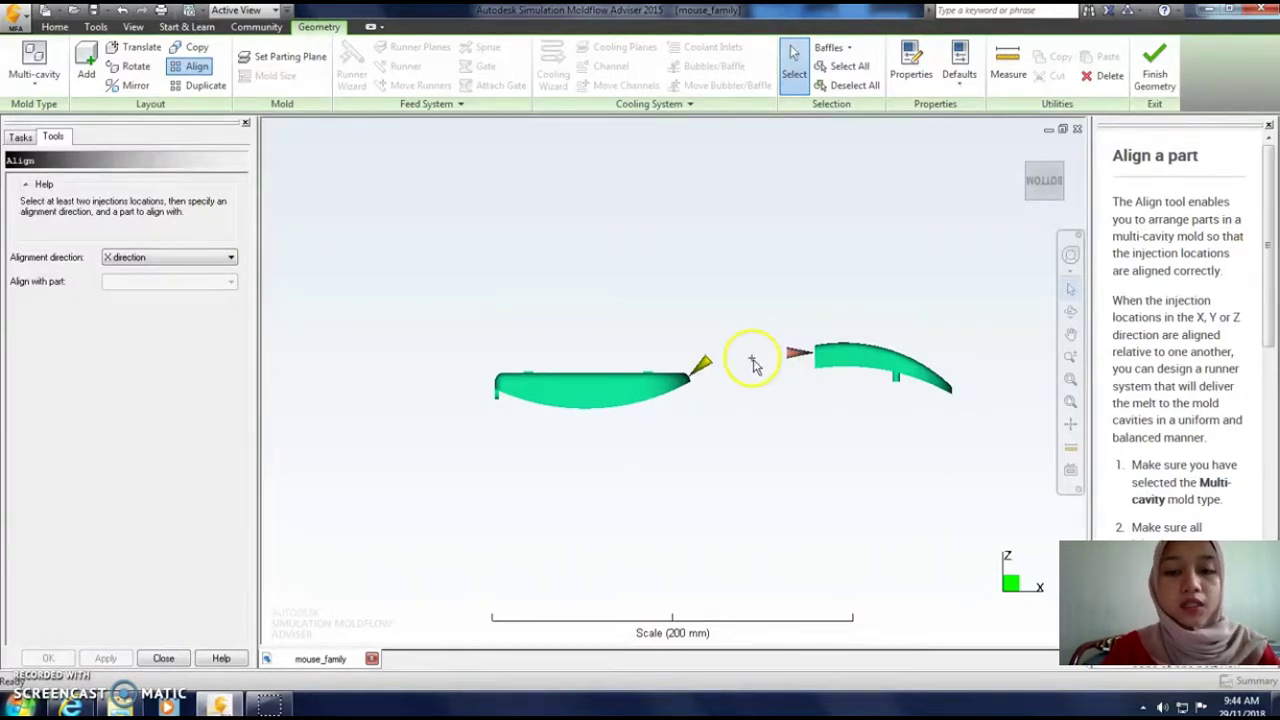
{"action": "left_click", "coordinate": [702, 367]}
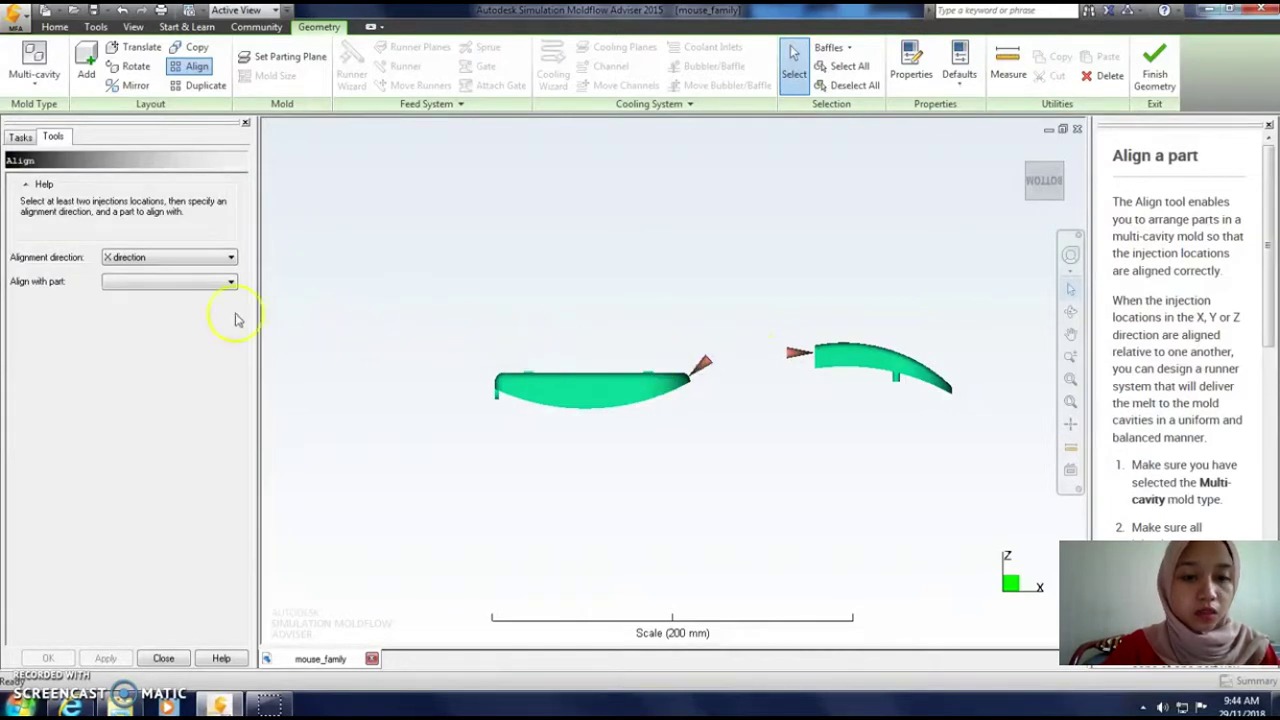
{"action": "left_click", "coordinate": [187, 258]}
{"action": "left_click", "coordinate": [186, 292]}
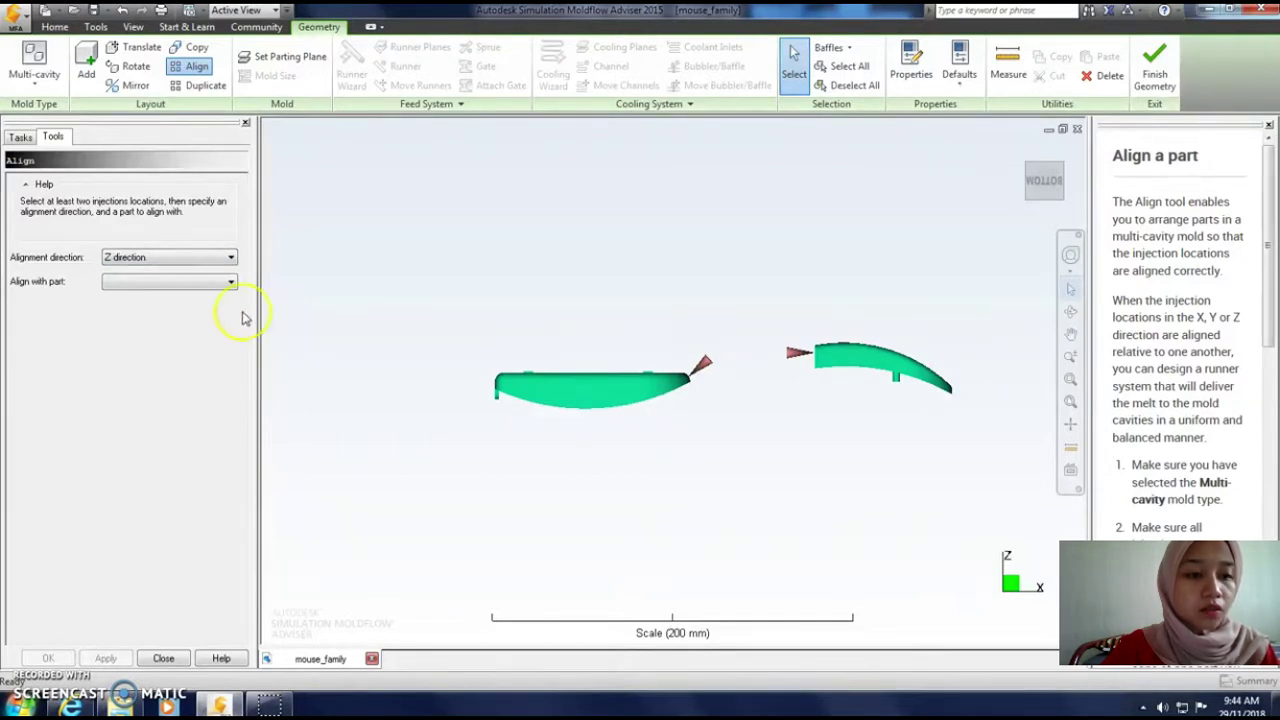
{"action": "left_click", "coordinate": [150, 282]}
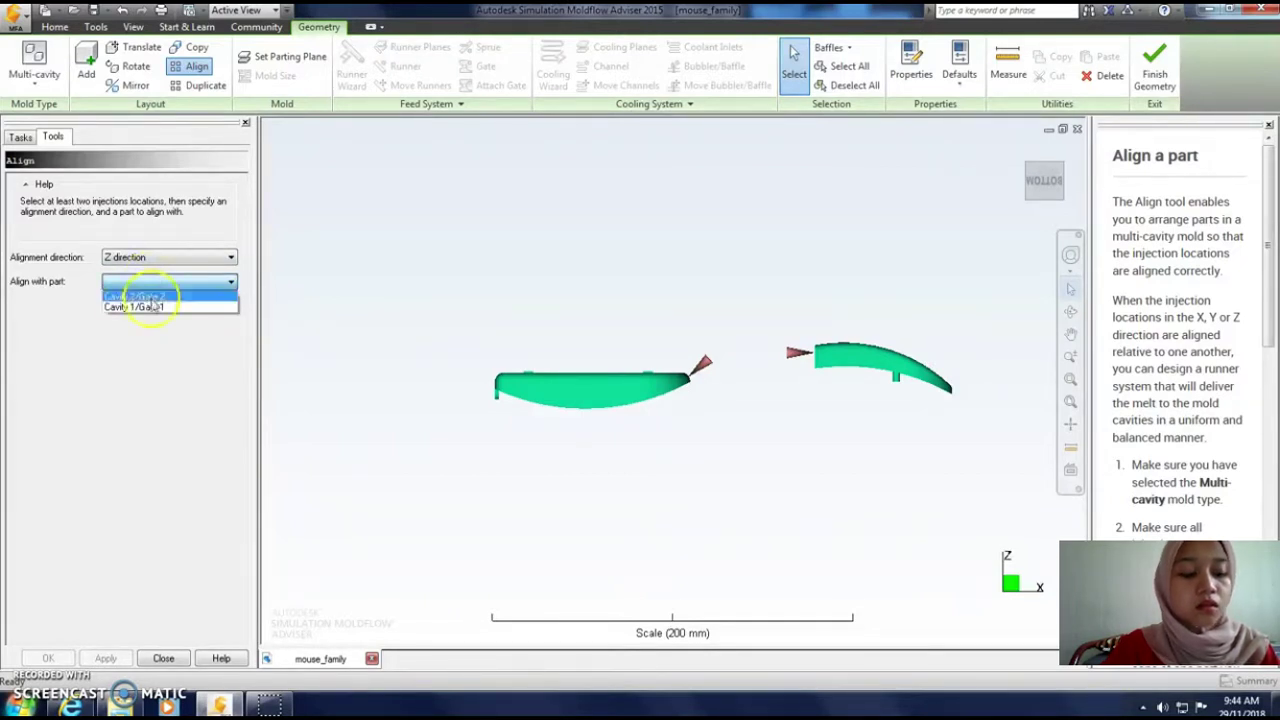
{"action": "left_click", "coordinate": [148, 307]}
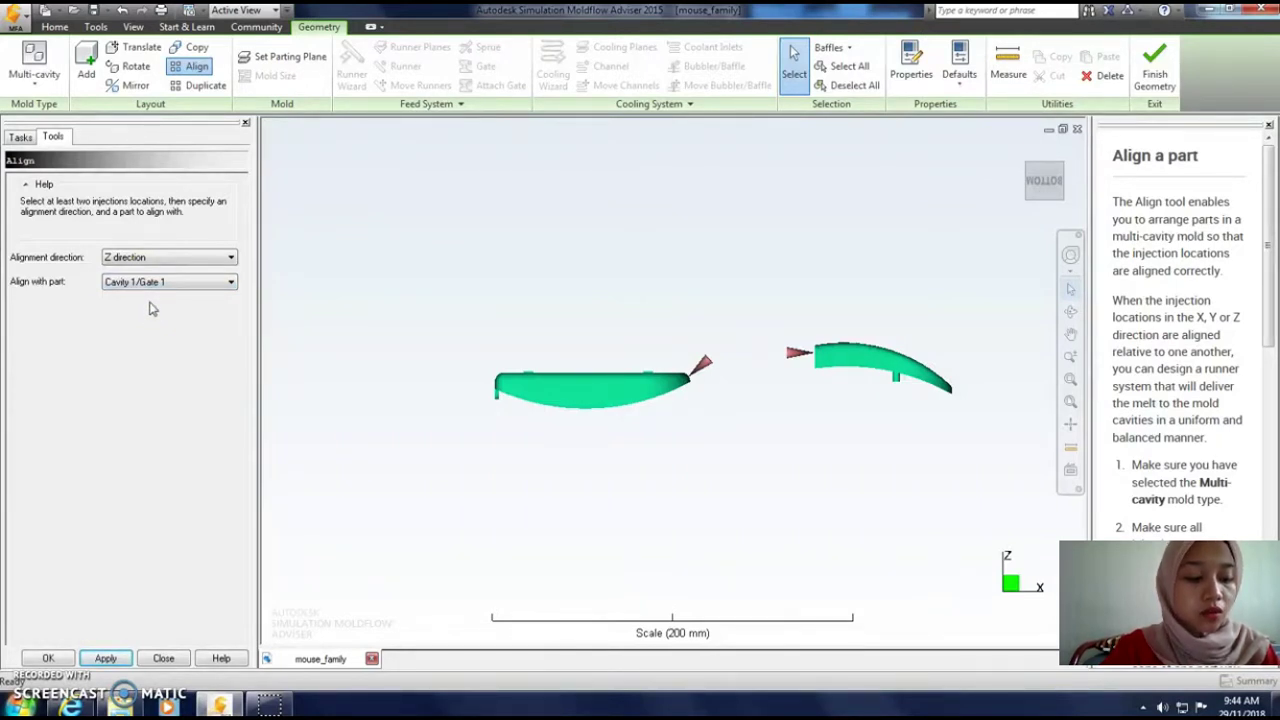
{"action": "left_click", "coordinate": [105, 657]}
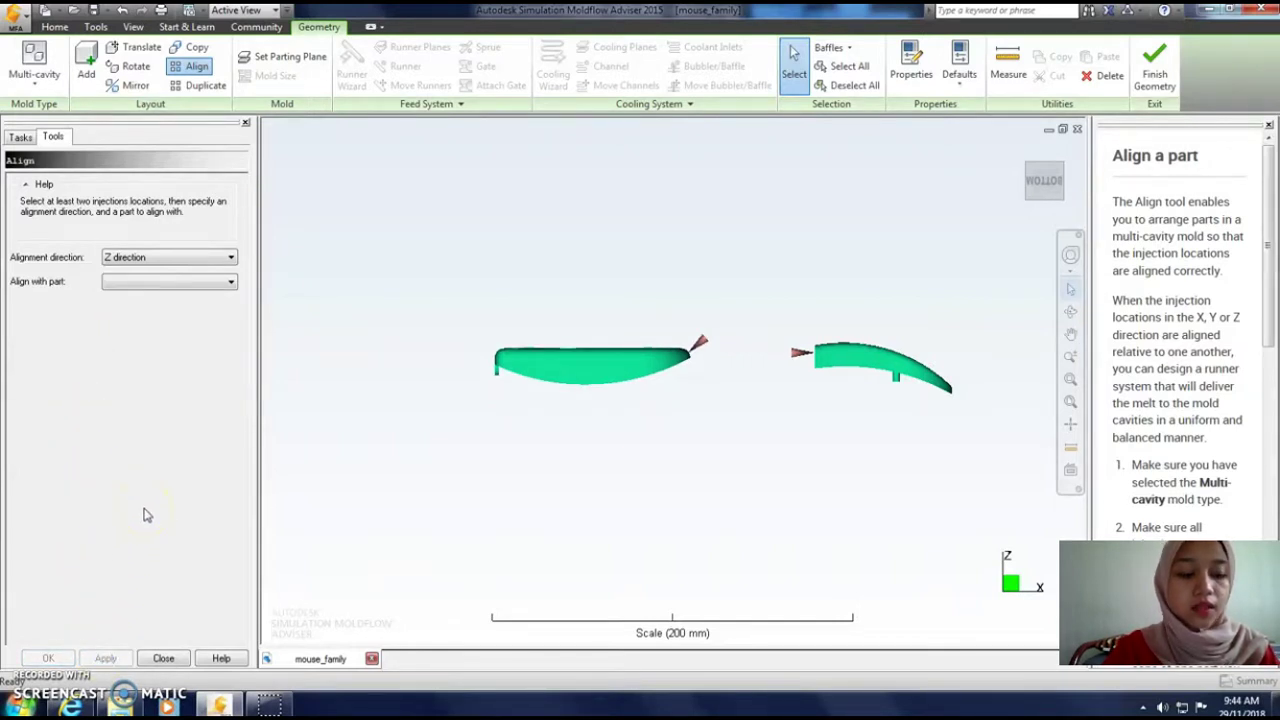
{"action": "left_click", "coordinate": [163, 657]}
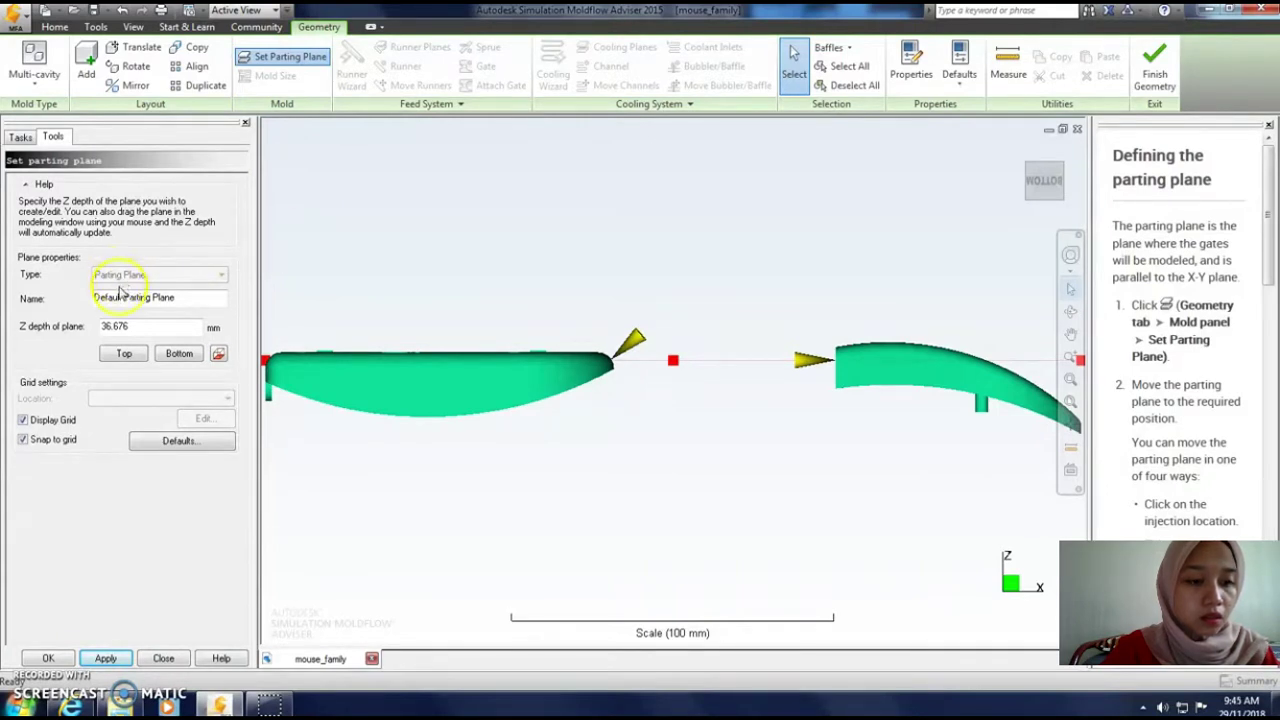
- Set the default parting plane's Z depth to 28 mm
{"action": "double_click", "coordinate": [118, 326]}
{"action": "type", "text": "28"}
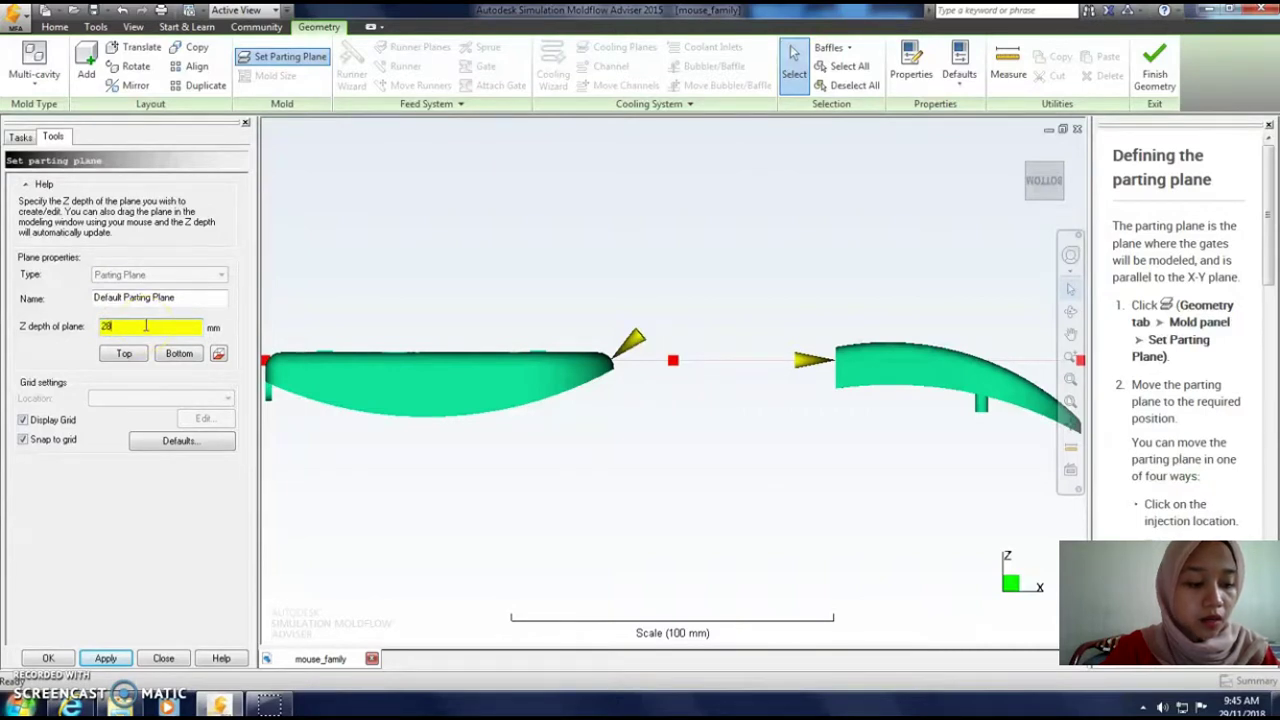
{"action": "left_click", "coordinate": [105, 658]}
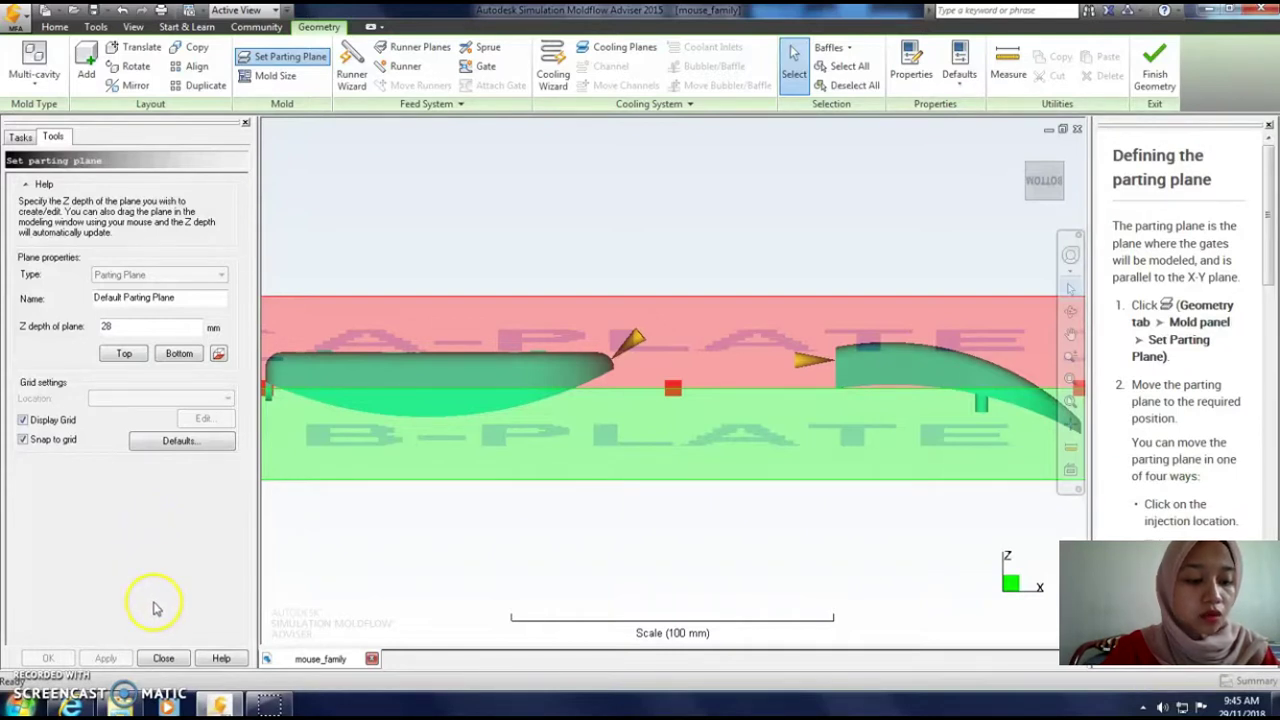
{"action": "left_click", "coordinate": [163, 658]}
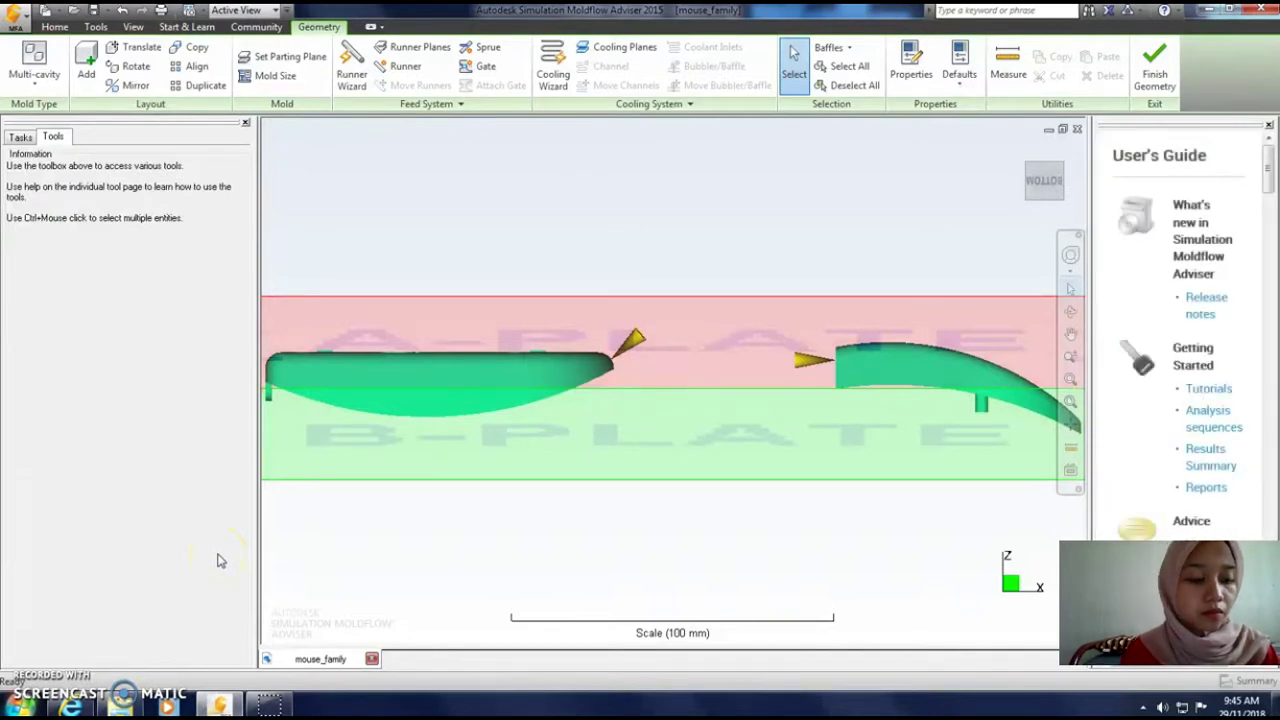
- Set both A and B plate thicknesses to 75 mm in Mold Properties
{"action": "left_click", "coordinate": [265, 78]}
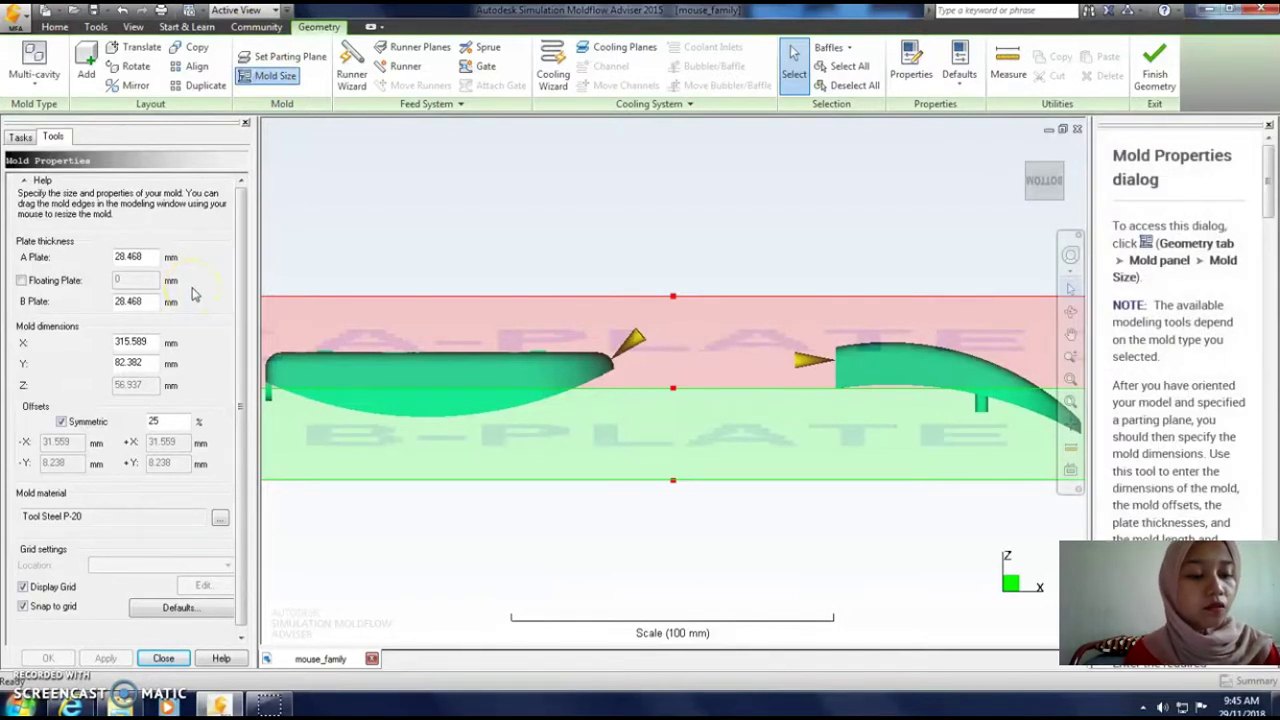
{"action": "left_click", "coordinate": [67, 258]}
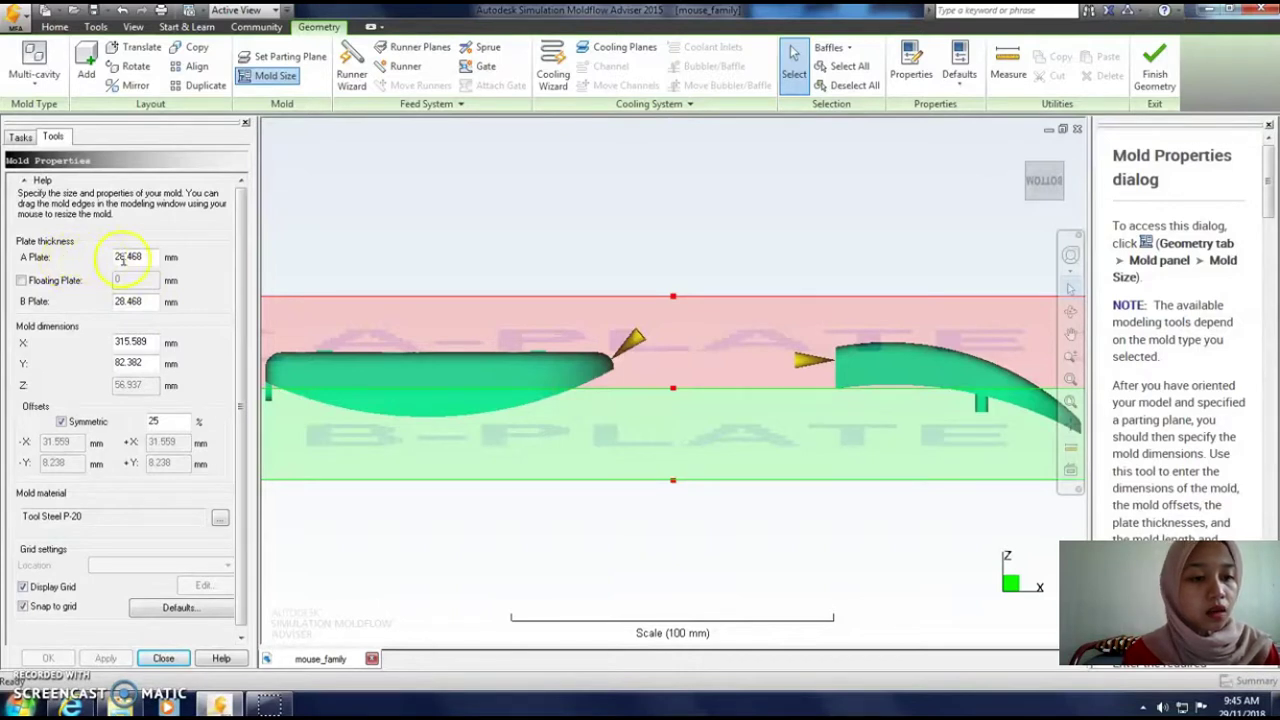
{"action": "double_click", "coordinate": [123, 258]}
{"action": "type", "text": "75"}
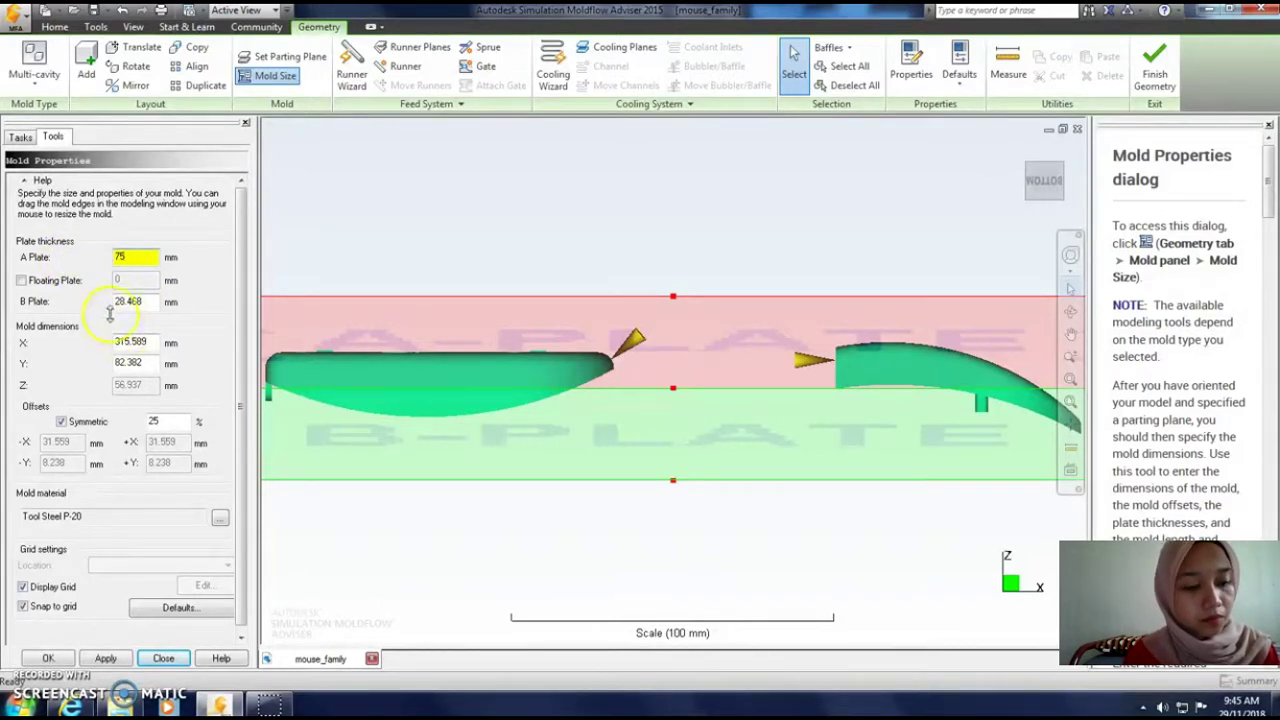
{"action": "double_click", "coordinate": [145, 304]}
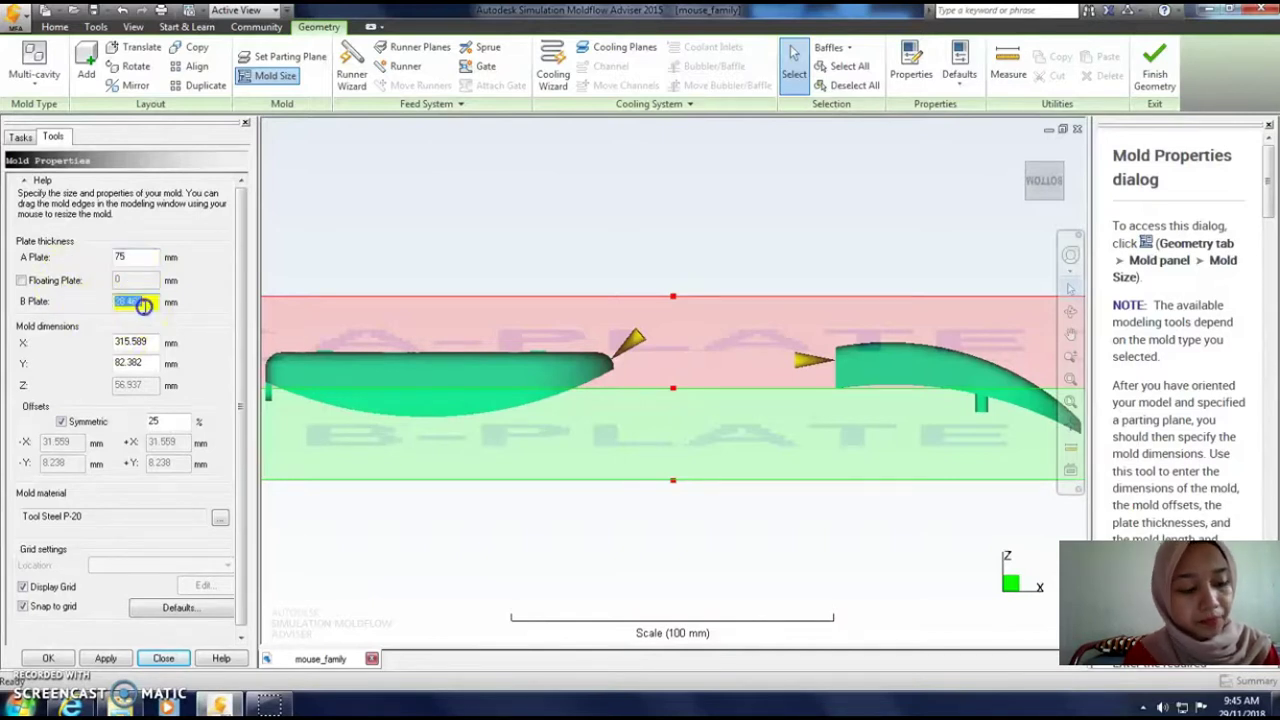
{"action": "type", "text": "75"}
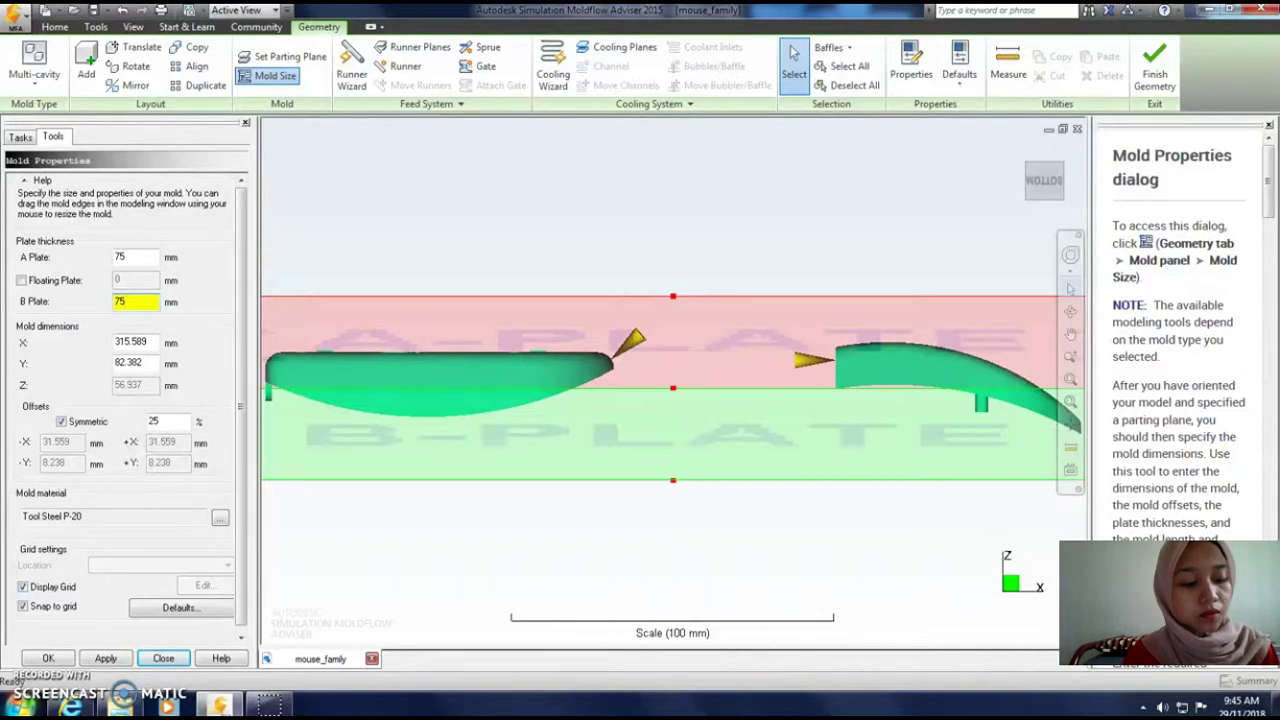
{"action": "left_click", "coordinate": [48, 658]}
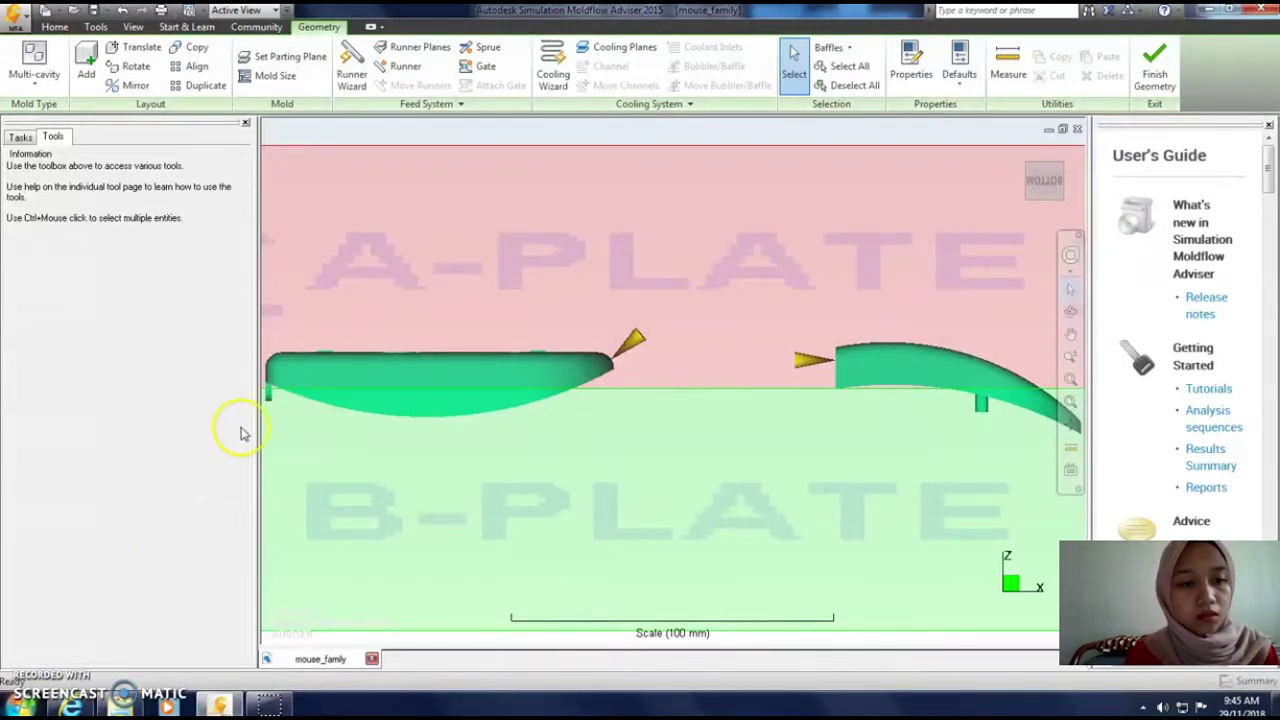
- Start the Runner Wizard and place the sprue at X -70, Y 45
{"action": "left_click", "coordinate": [403, 70]}
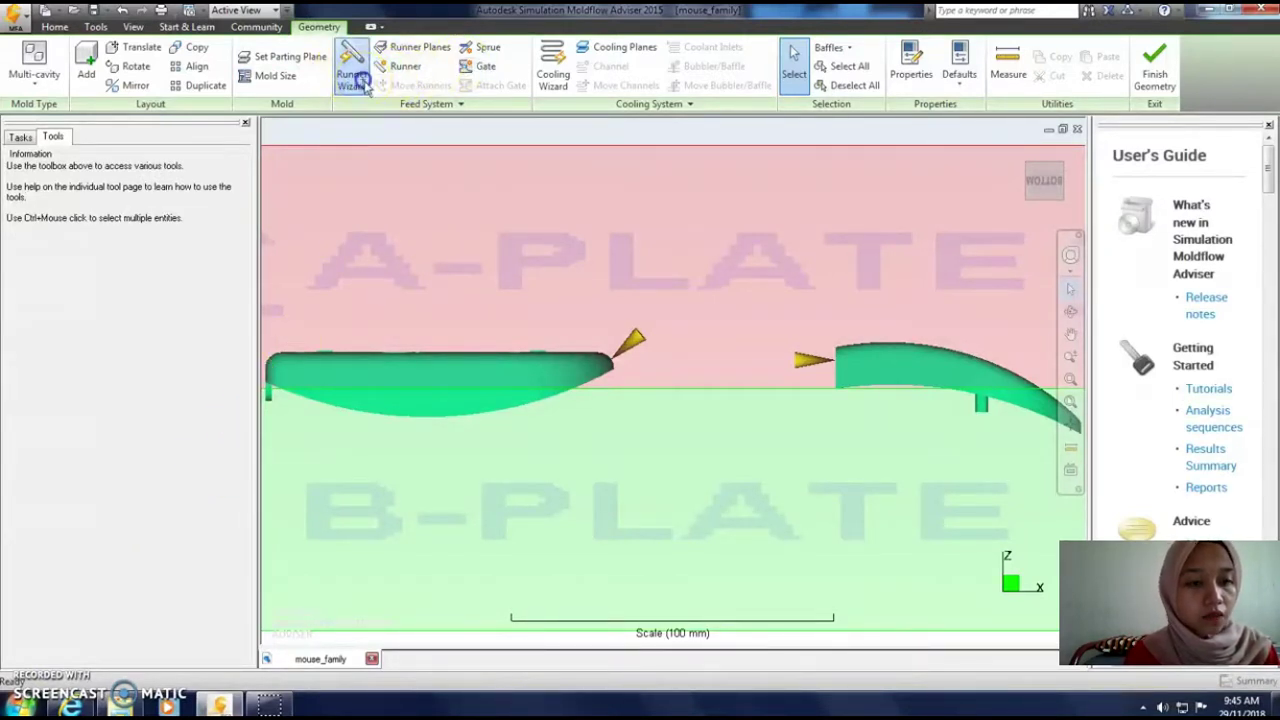
{"action": "left_click", "coordinate": [355, 72]}
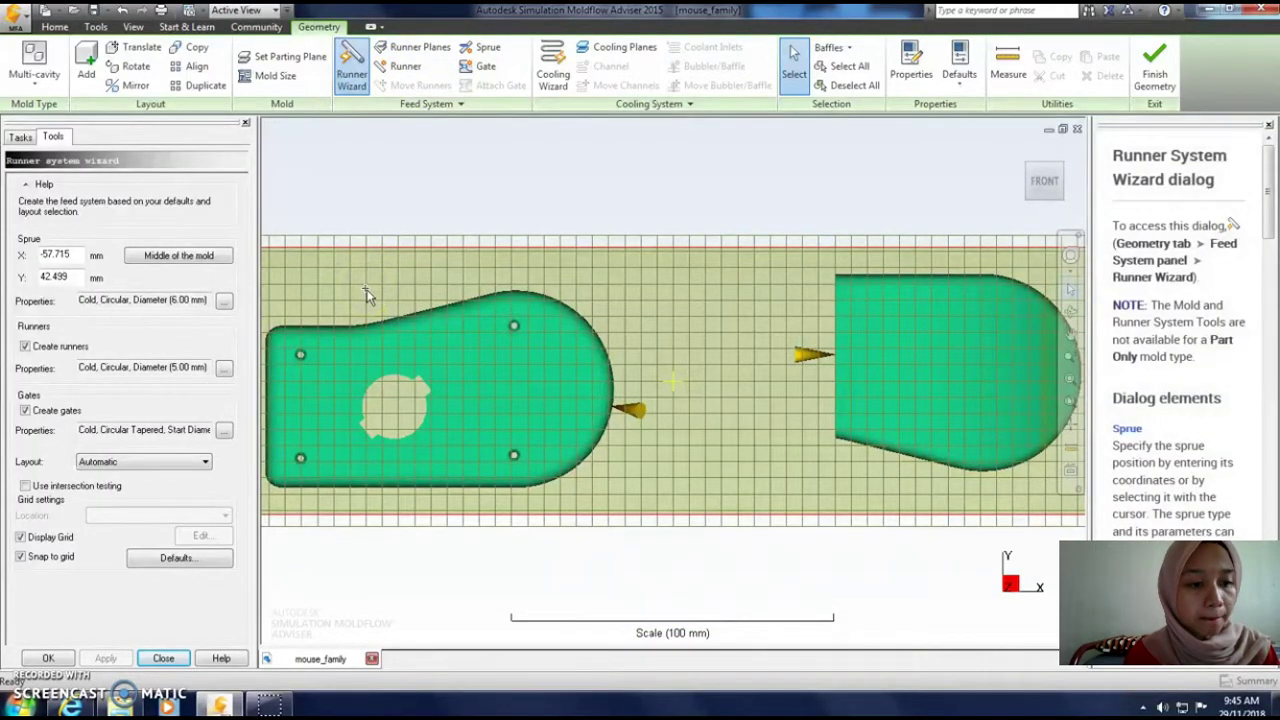
{"action": "left_click", "coordinate": [68, 257]}
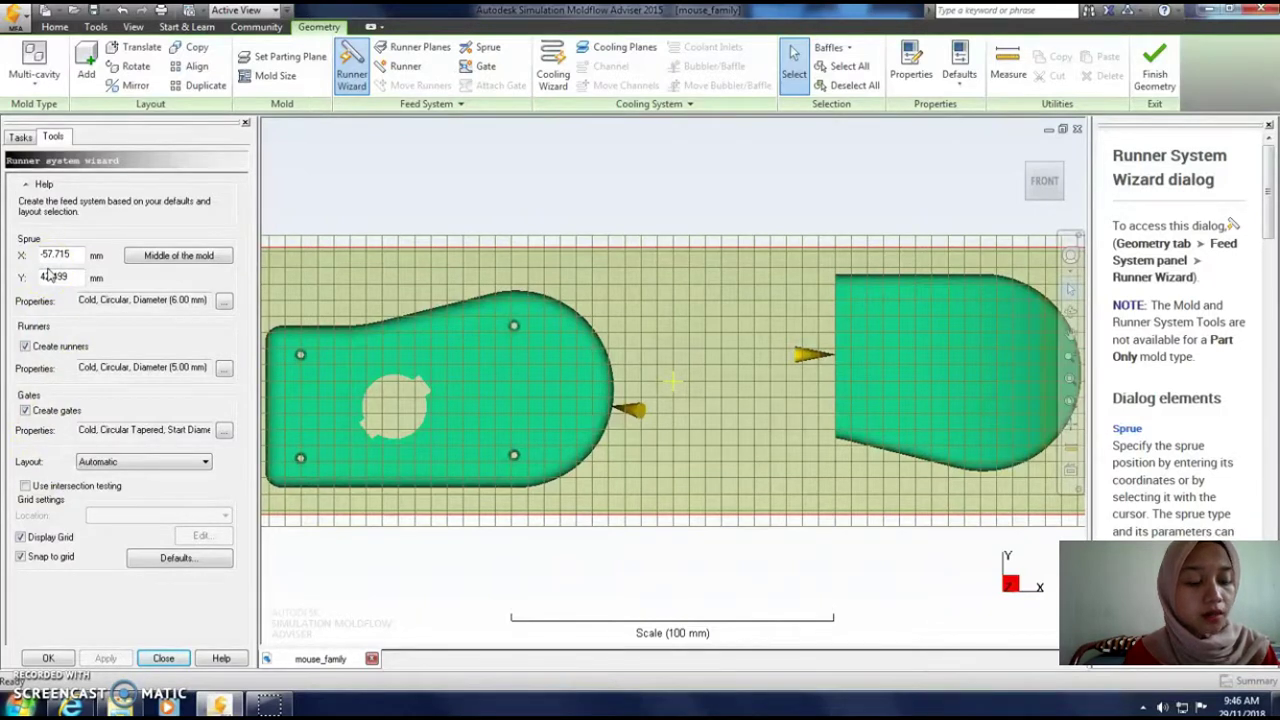
{"action": "double_click", "coordinate": [56, 255]}
{"action": "type", "text": "-70"}
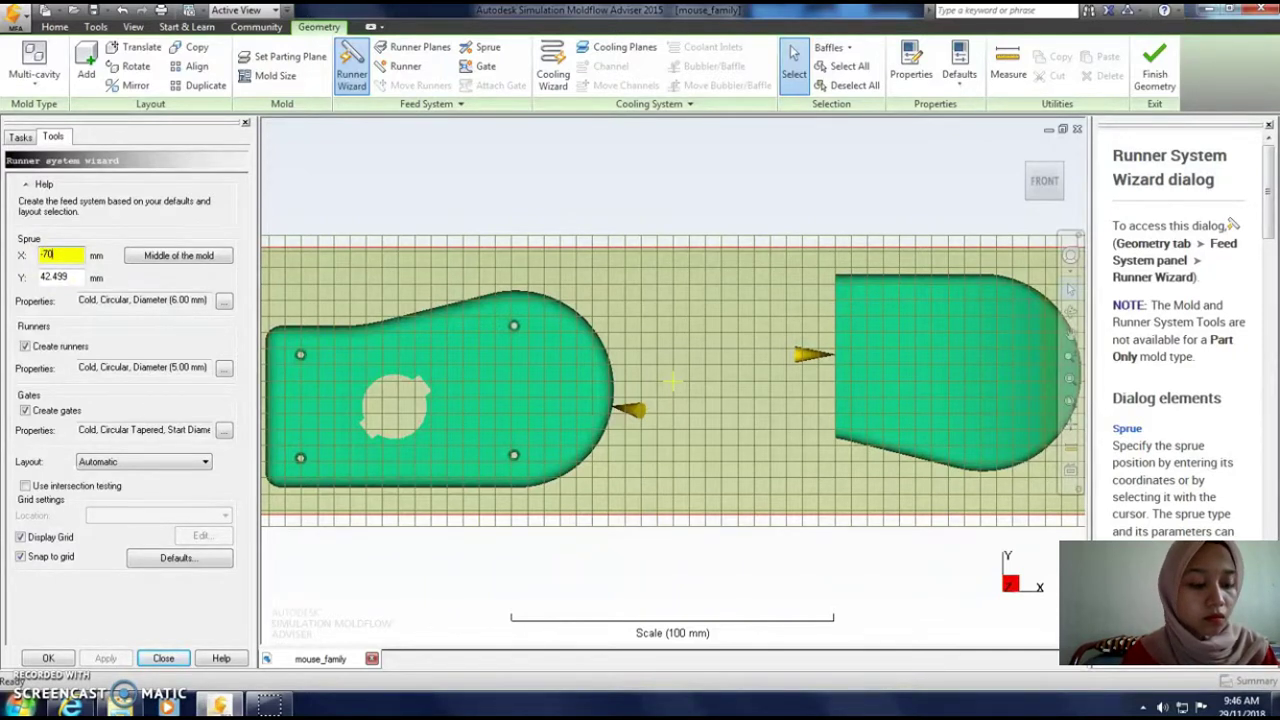
{"action": "double_click", "coordinate": [60, 276]}
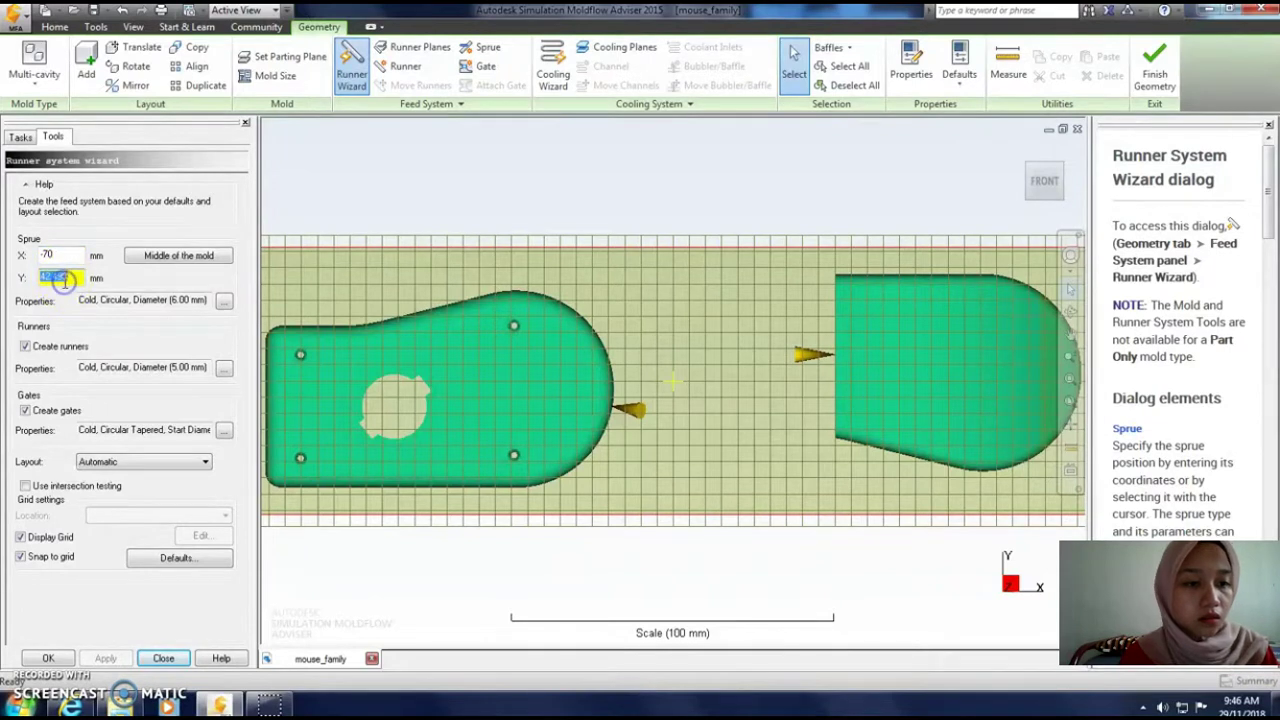
{"action": "type", "text": "45"}
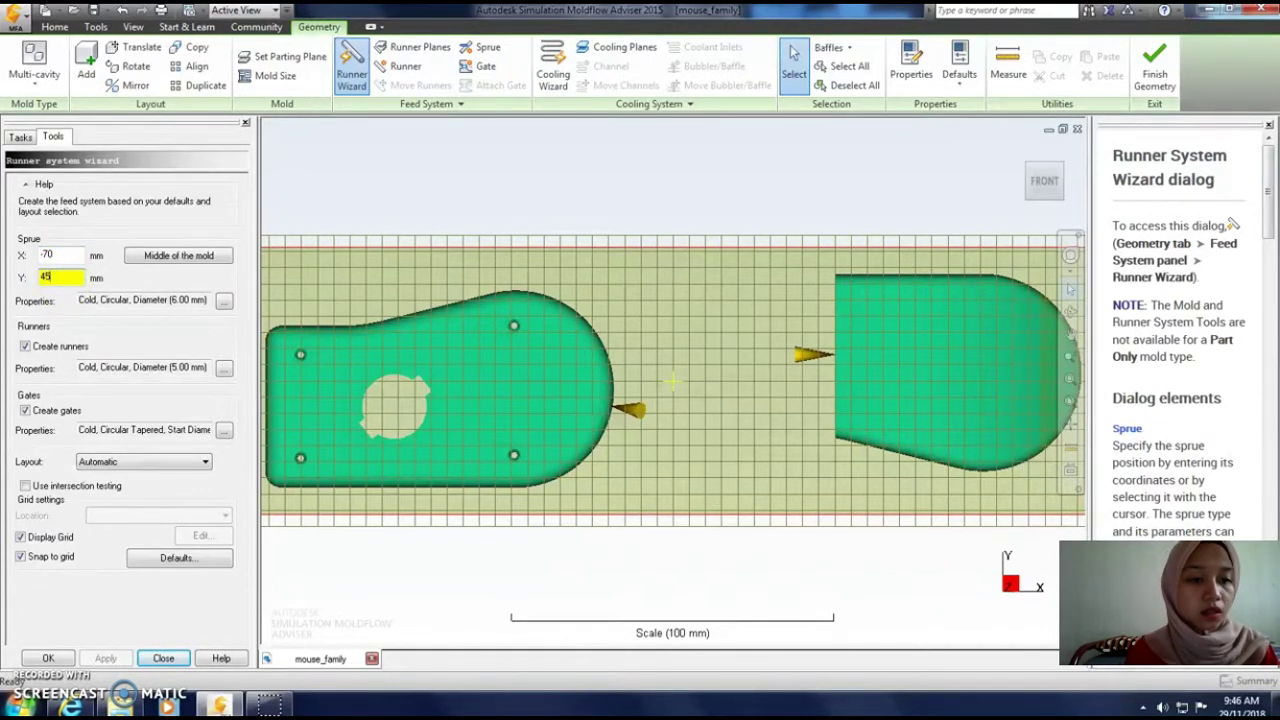
{"action": "double_click", "coordinate": [68, 280]}
{"action": "left_click", "coordinate": [68, 282]}
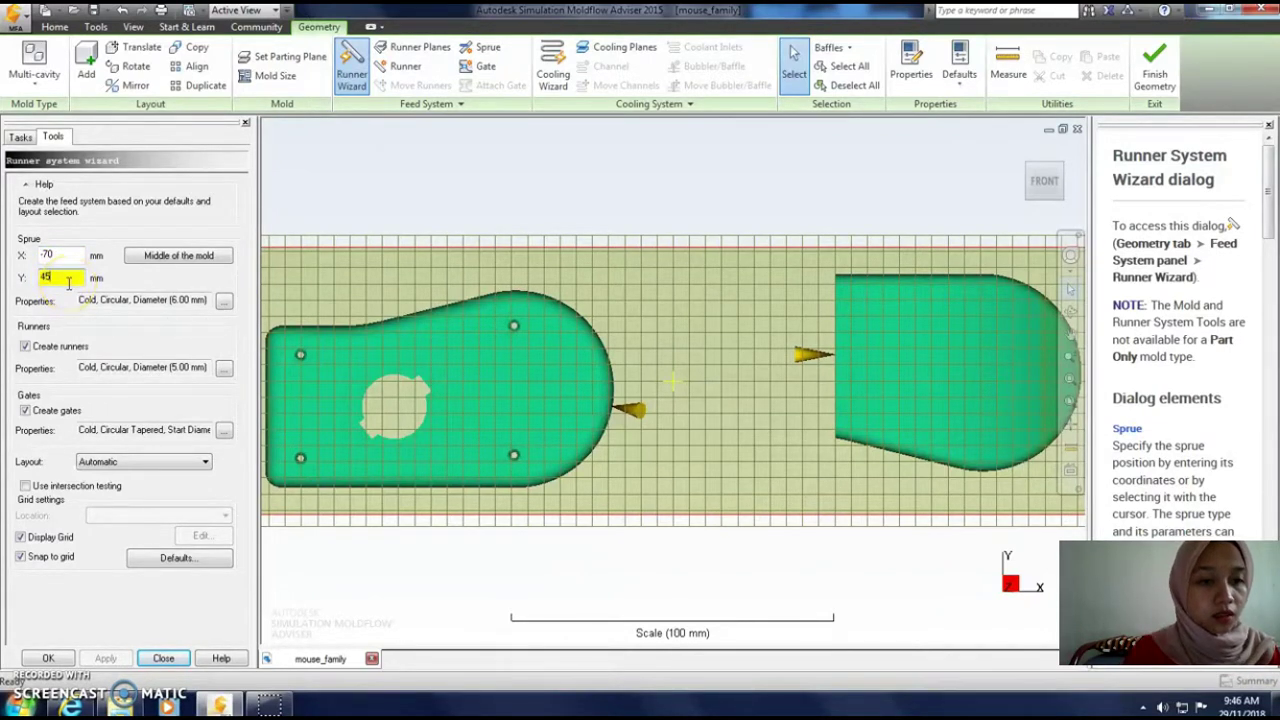
- Make the sprue circular tapered with 3 mm and 6 mm end diameters
{"action": "left_click", "coordinate": [222, 300]}
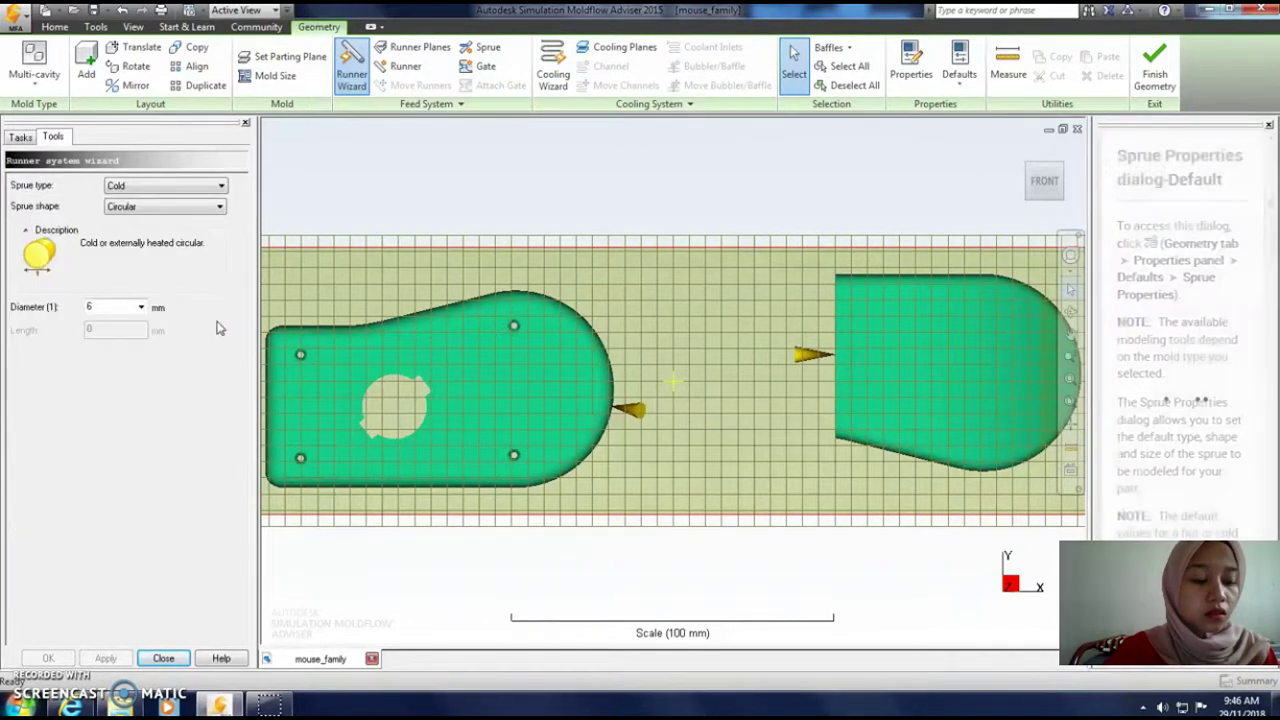
{"action": "left_click", "coordinate": [117, 188]}
{"action": "left_click", "coordinate": [120, 206]}
{"action": "left_click", "coordinate": [128, 231]}
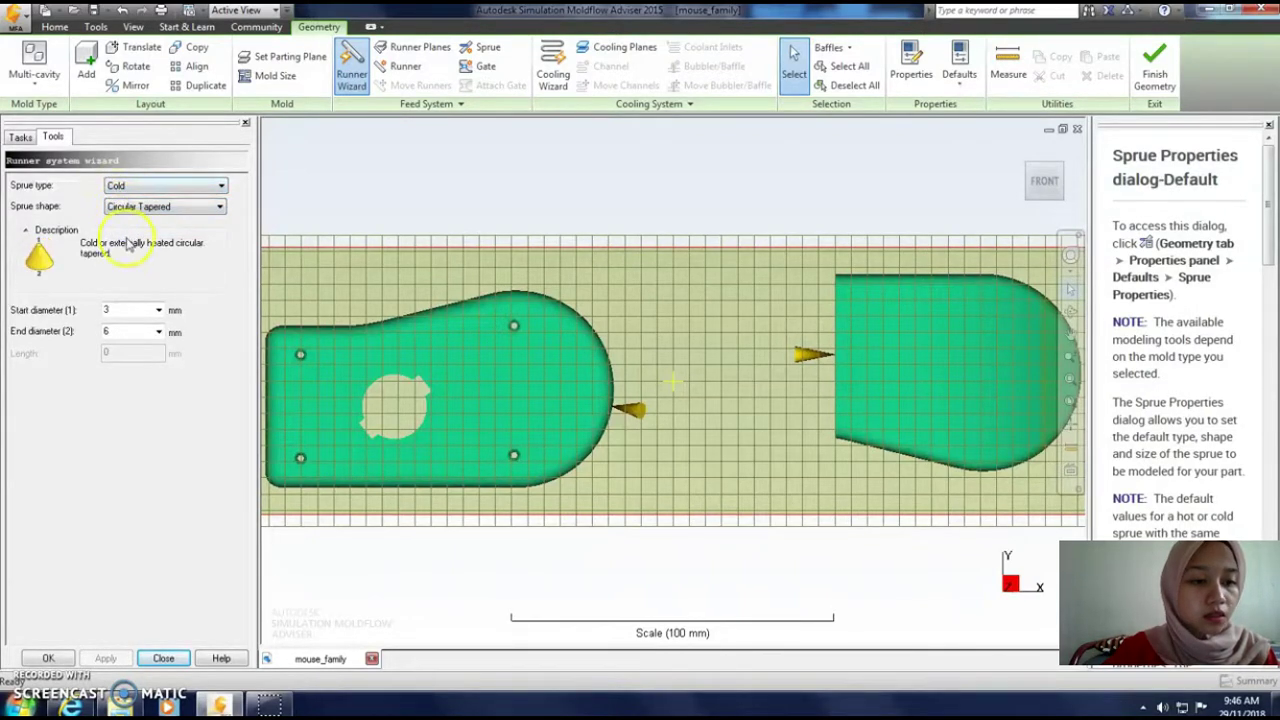
{"action": "left_click", "coordinate": [120, 308]}
{"action": "type", "text": "3"}
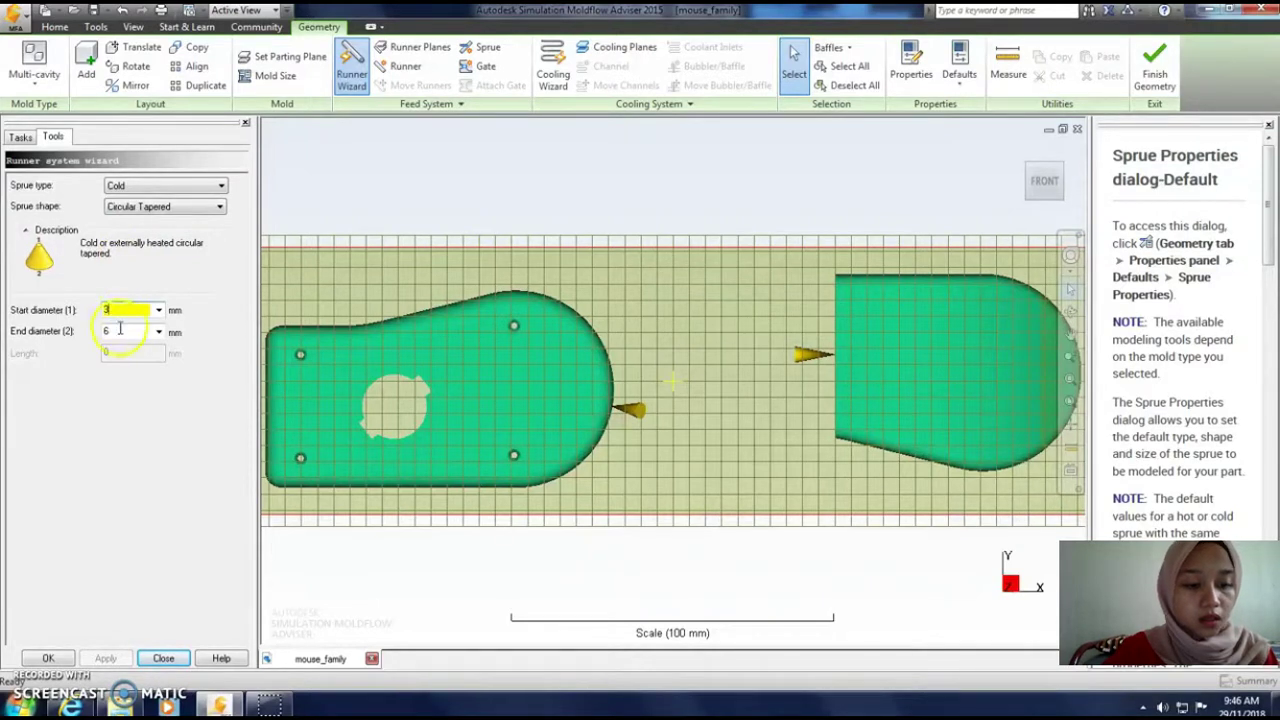
{"action": "left_click", "coordinate": [120, 330]}
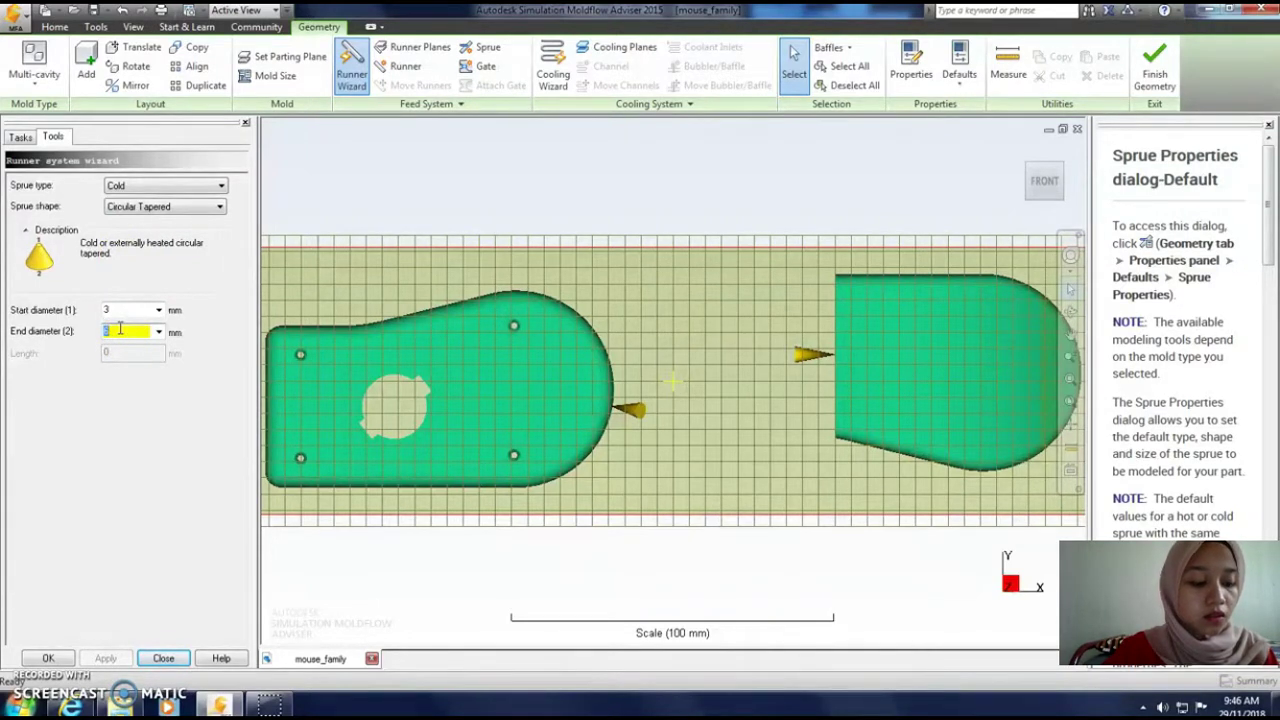
{"action": "left_click", "coordinate": [48, 658]}
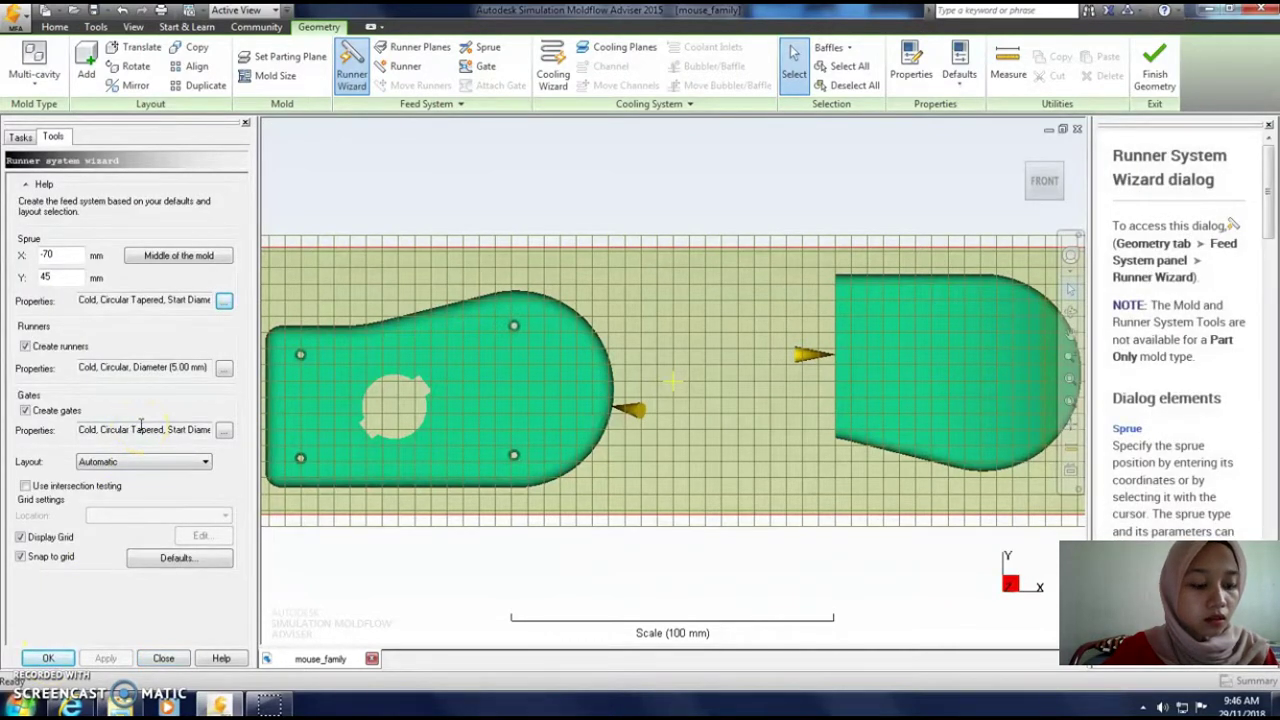
- Set the cold circular runner diameter to 5 mm
{"action": "left_click", "coordinate": [222, 368]}
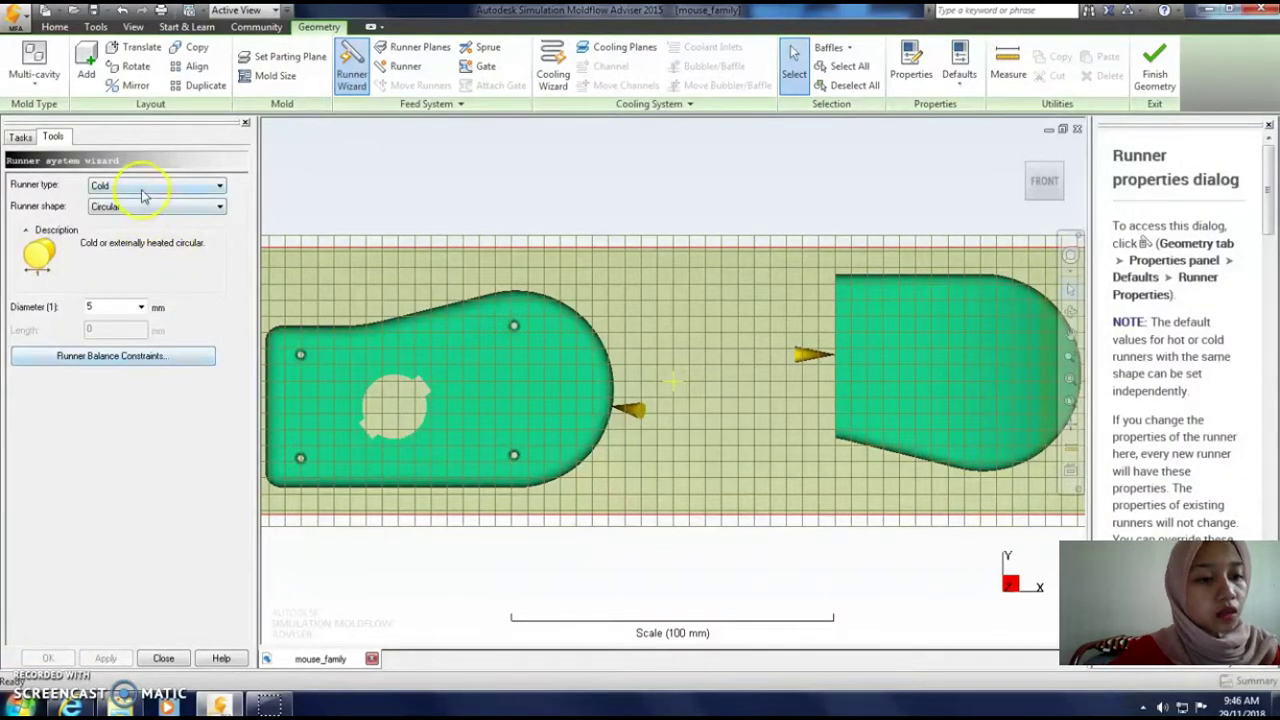
{"action": "left_click", "coordinate": [112, 306]}
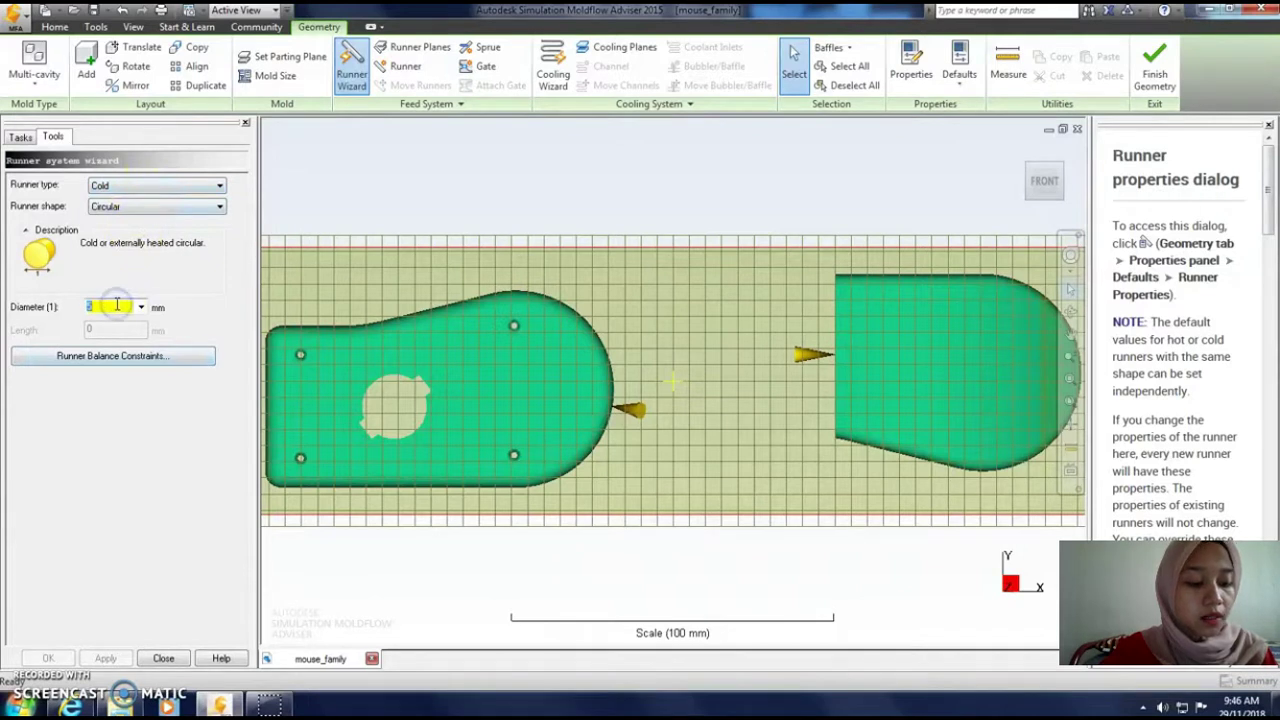
{"action": "type", "text": "5"}
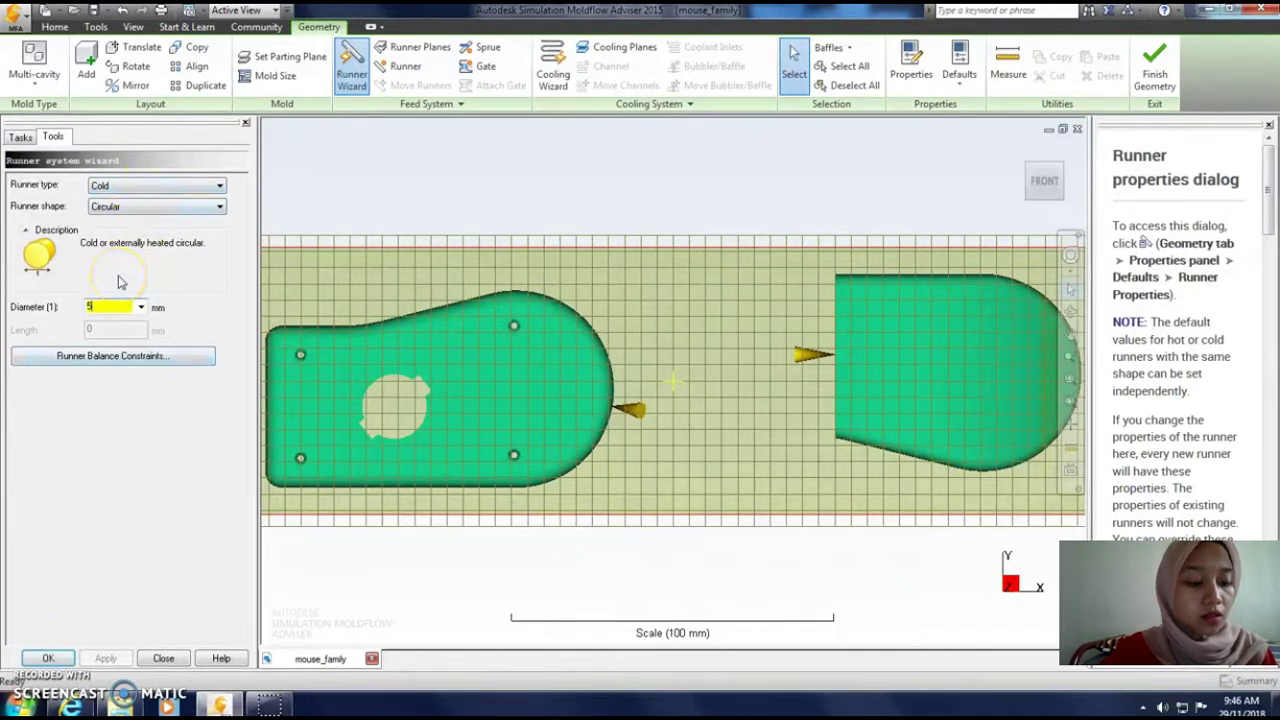
{"action": "left_click", "coordinate": [40, 659]}
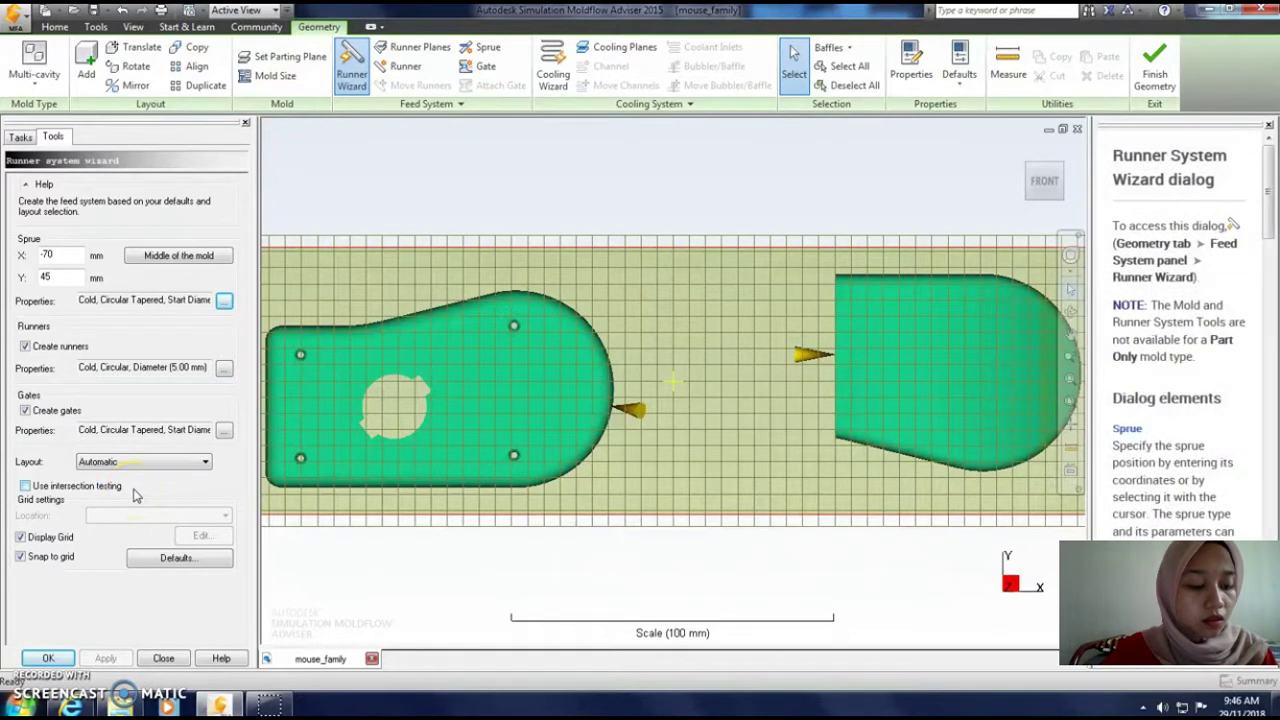
{"action": "left_click", "coordinate": [223, 431]}
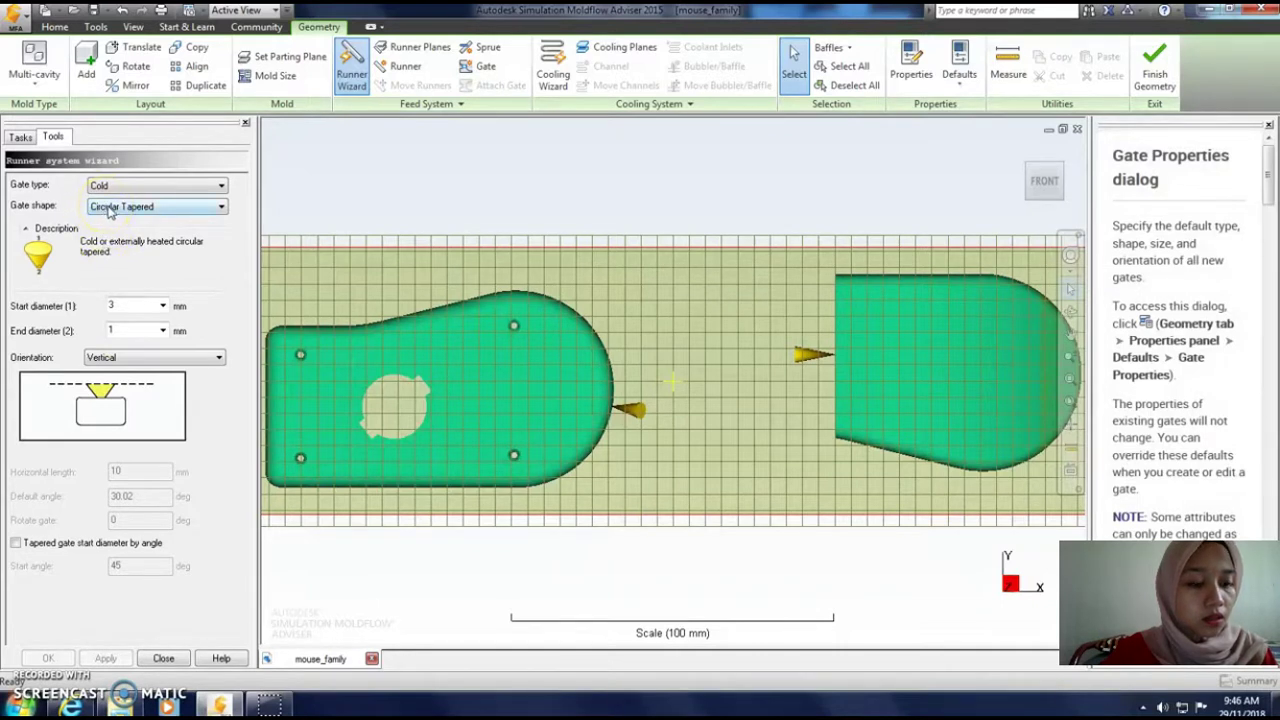
- Make the gates rectangular, 3 mm wide, 1 mm thick, horizontal with 4 mm length
{"action": "left_click", "coordinate": [110, 207]}
{"action": "left_click", "coordinate": [117, 250]}
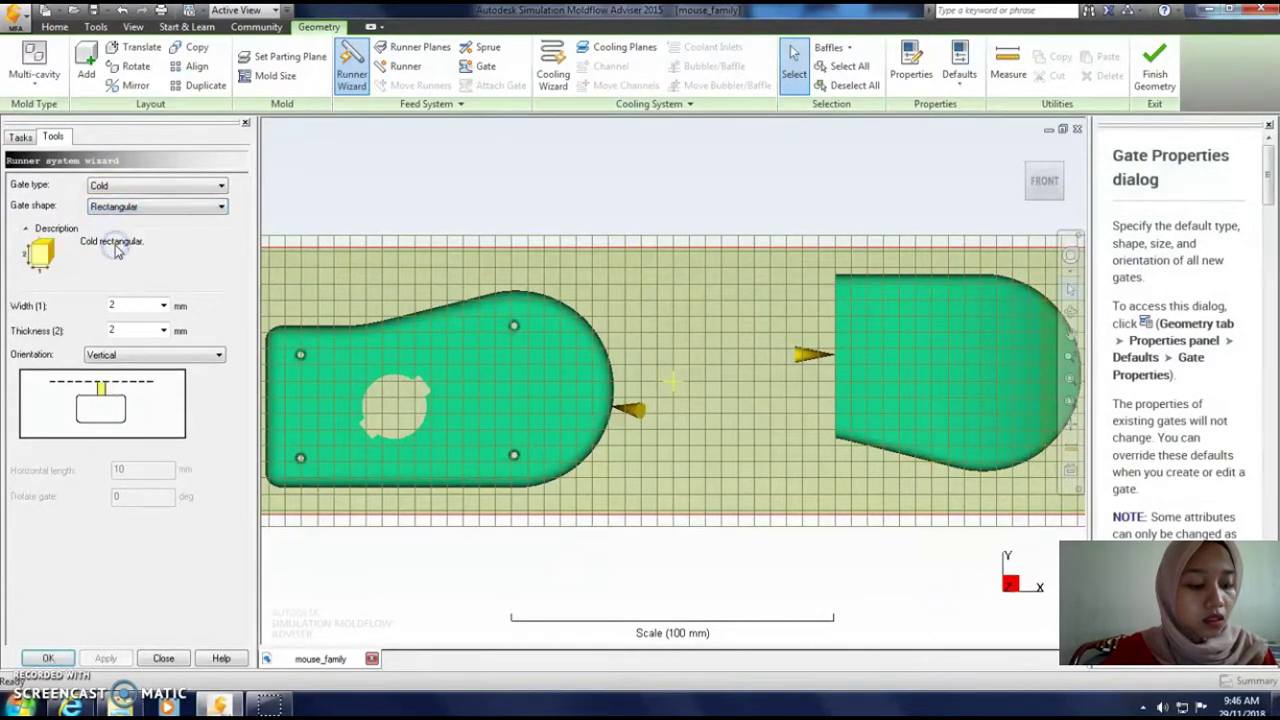
{"action": "double_click", "coordinate": [118, 307]}
{"action": "type", "text": "3"}
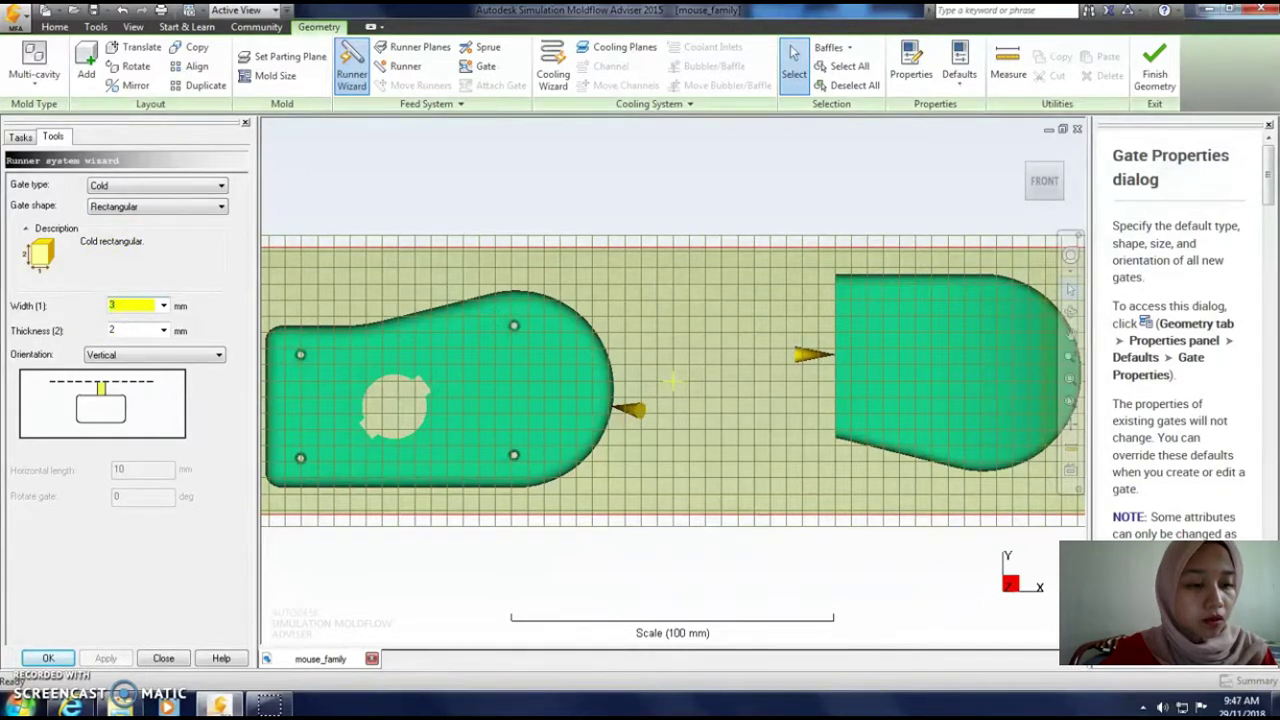
{"action": "double_click", "coordinate": [123, 328]}
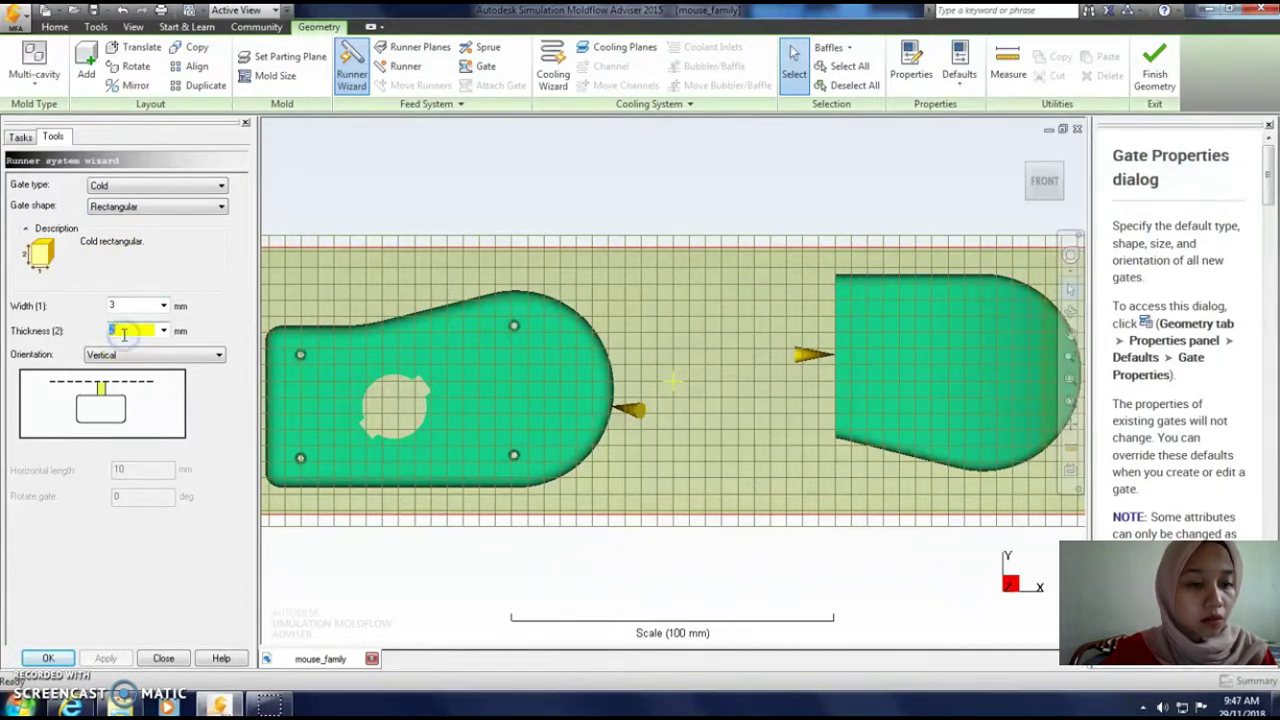
{"action": "type", "text": "1"}
{"action": "left_click", "coordinate": [115, 354]}
{"action": "left_click", "coordinate": [107, 368]}
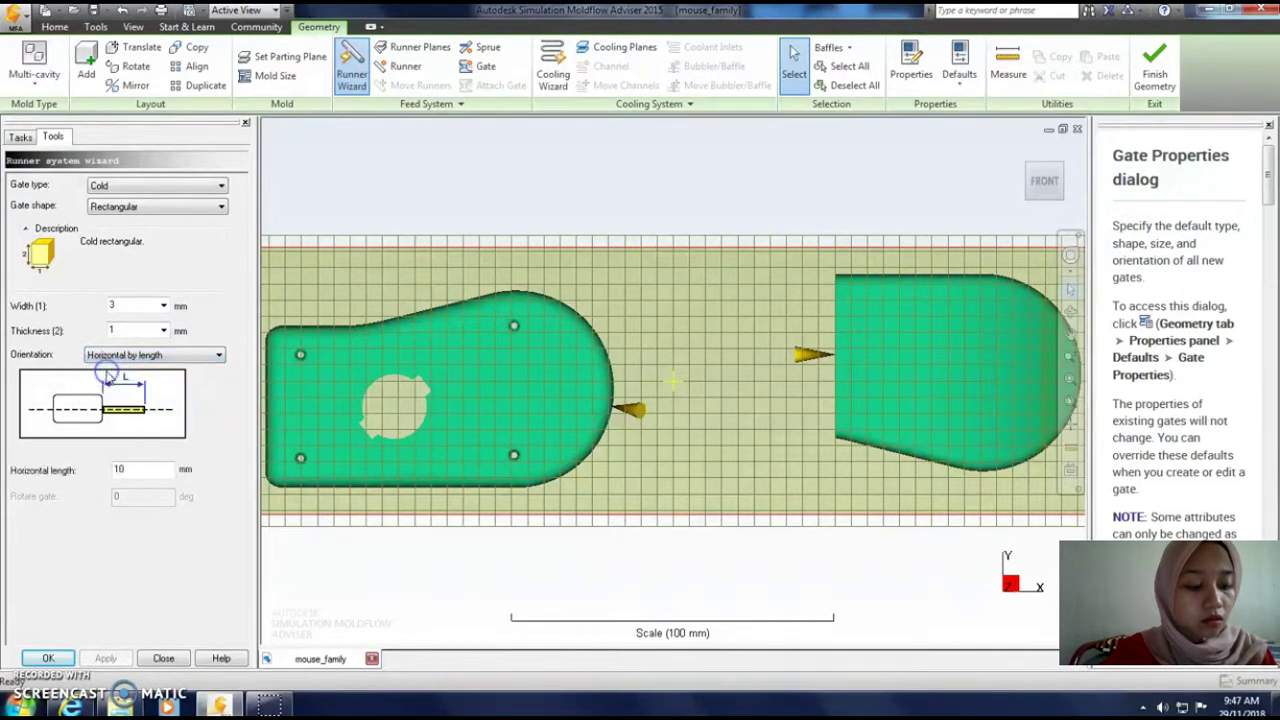
{"action": "double_click", "coordinate": [118, 465]}
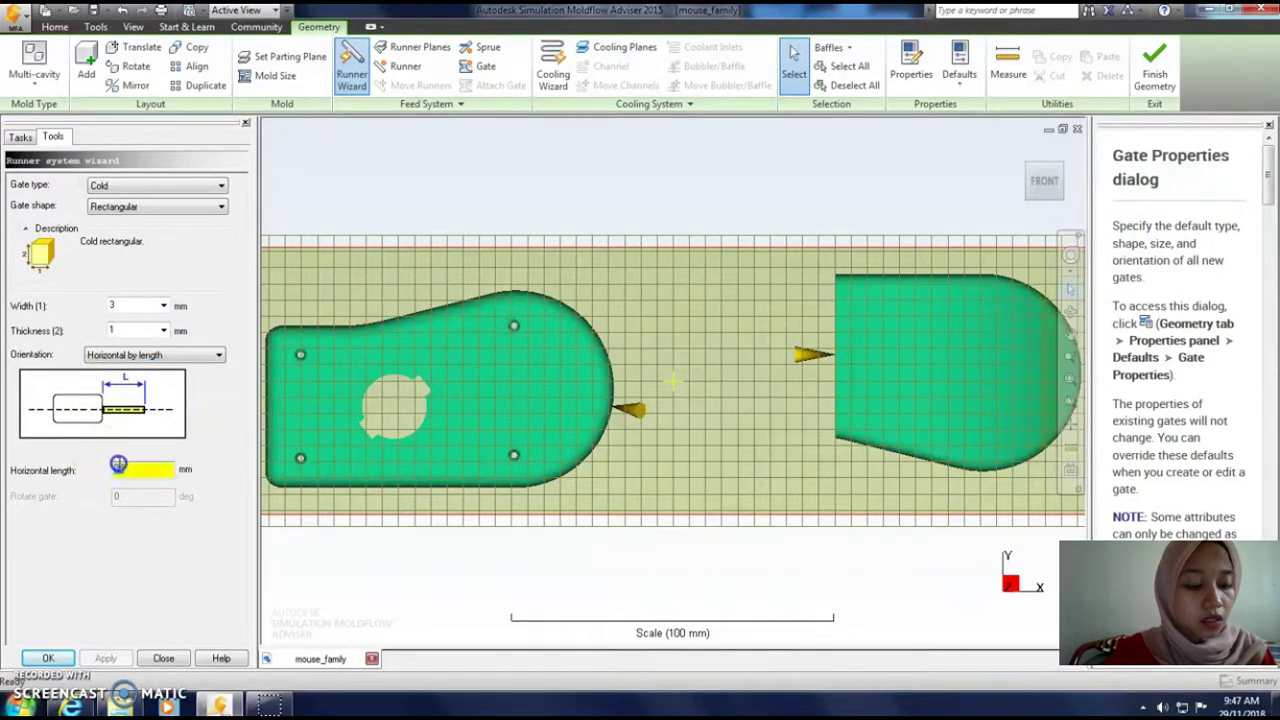
{"action": "type", "text": "4"}
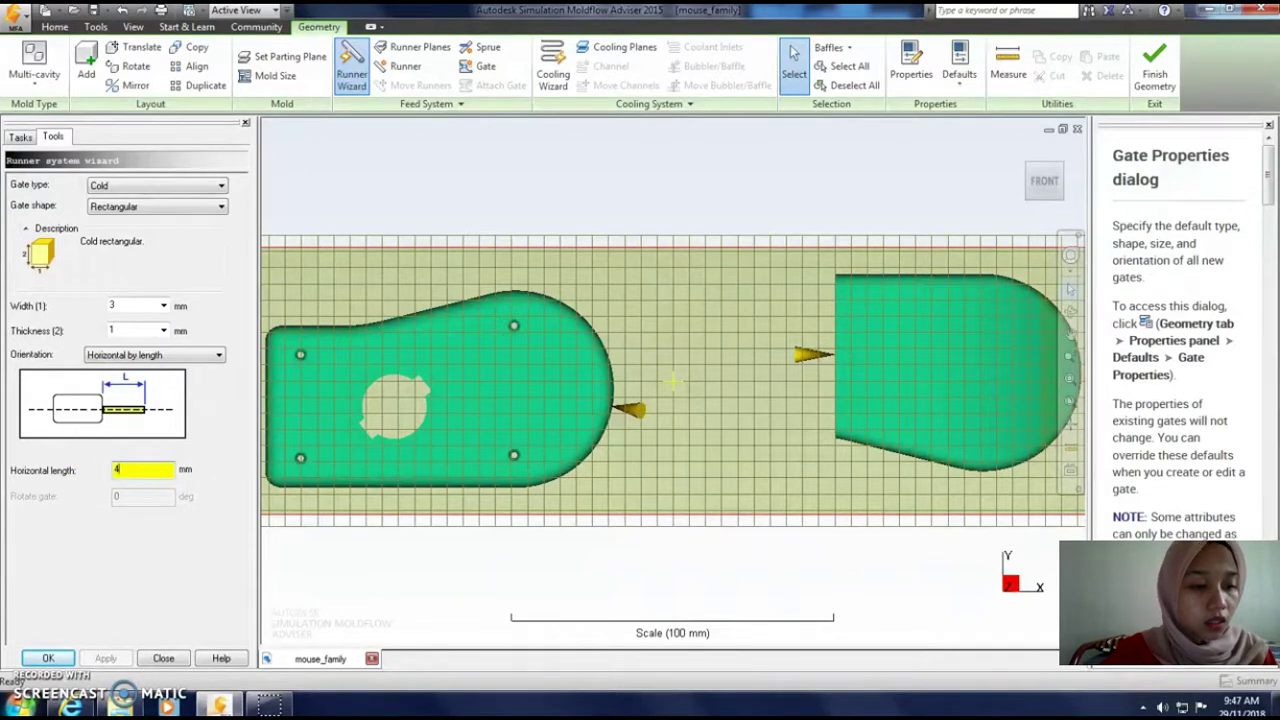
{"action": "left_click", "coordinate": [46, 658]}
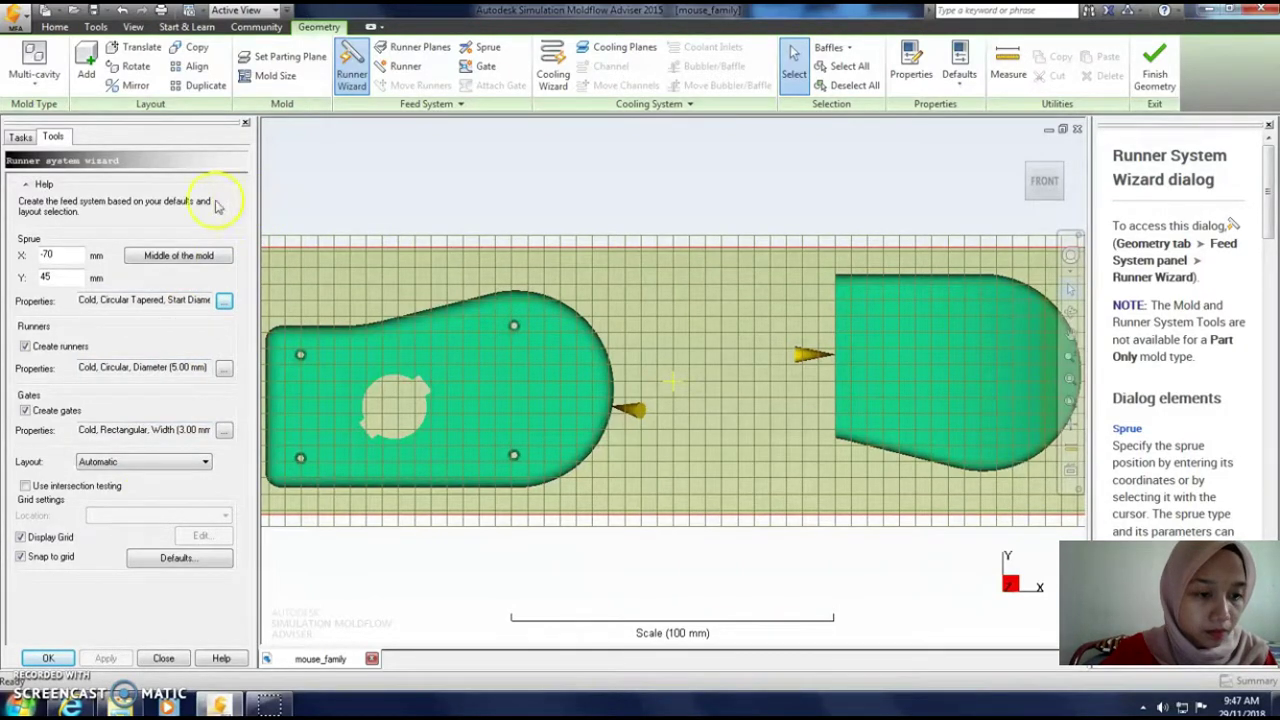
- Choose the Star runner layout with runners and gates enabled and generate the system
{"action": "left_click", "coordinate": [113, 205]}
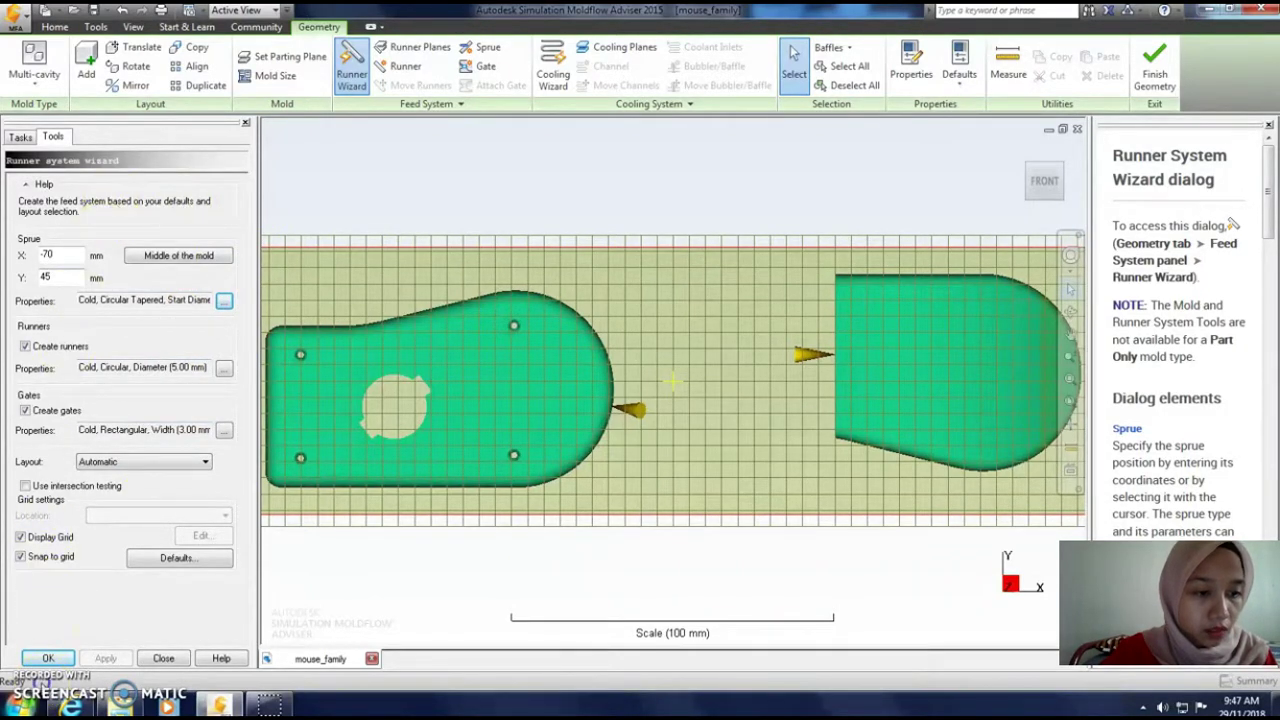
{"action": "left_click", "coordinate": [90, 462]}
{"action": "left_click", "coordinate": [88, 463]}
{"action": "left_click", "coordinate": [90, 510]}
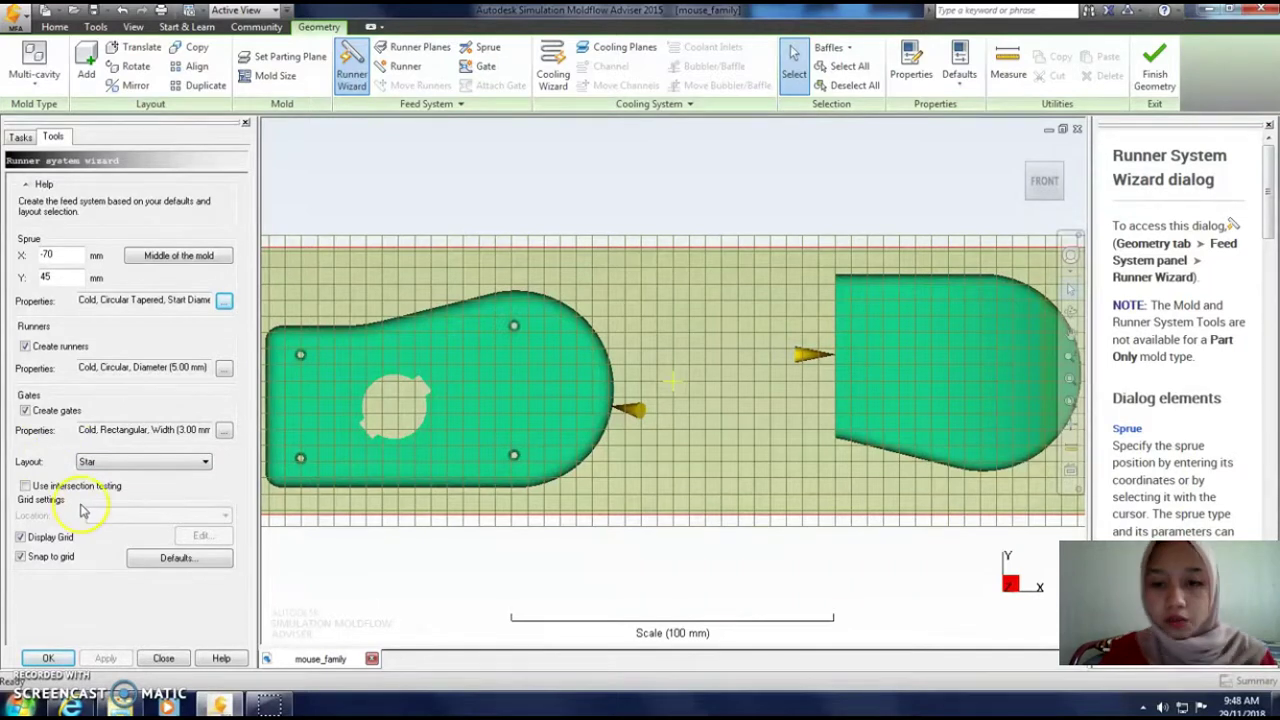
{"action": "left_click", "coordinate": [46, 576]}
{"action": "left_click", "coordinate": [48, 658]}
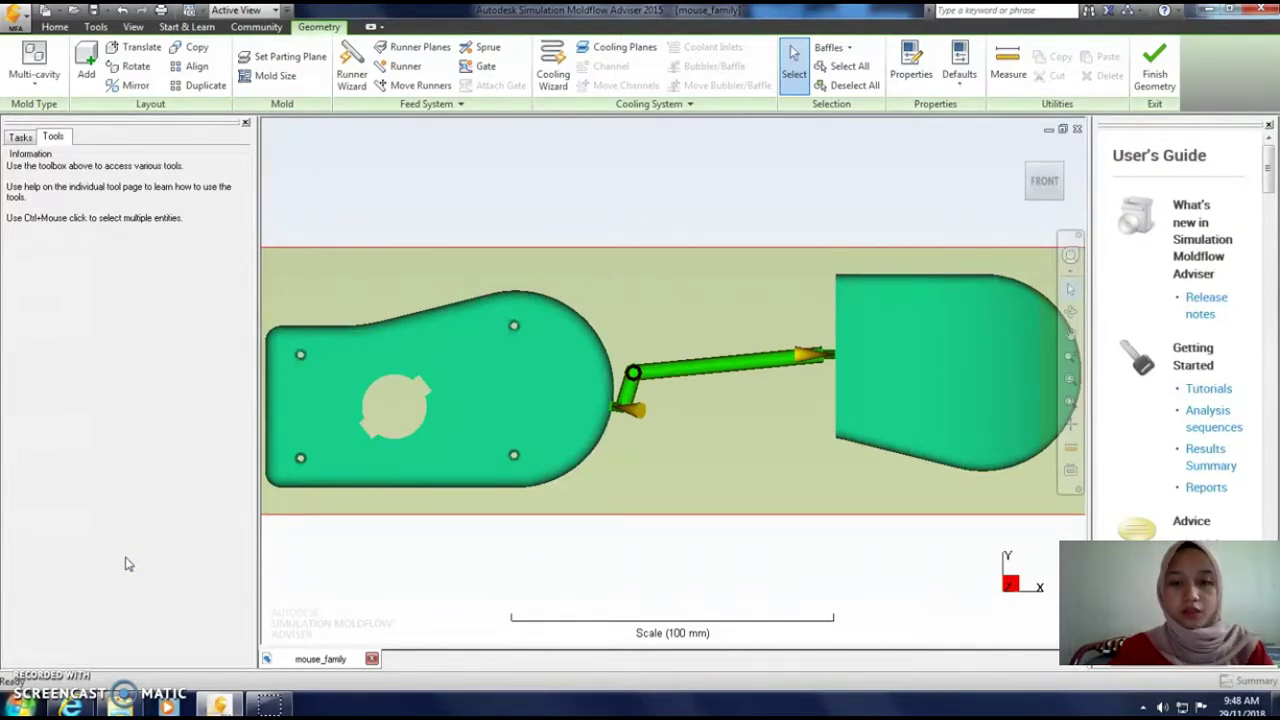
- Run a Fill-only analysis sequence from the Analysis Wizard on the whole mouse family mold
{"action": "mouse_move", "coordinate": [554, 537]}
{"action": "middle_mouse_down"}
{"action": "mouse_move", "coordinate": [560, 503]}
{"action": "mouse_move", "coordinate": [624, 511]}
{"action": "mouse_move", "coordinate": [620, 532]}
{"action": "middle_mouse_up"}
{"action": "scroll", "coordinate": [560, 502], "scroll_direction": "down", "scroll_amount": 2}
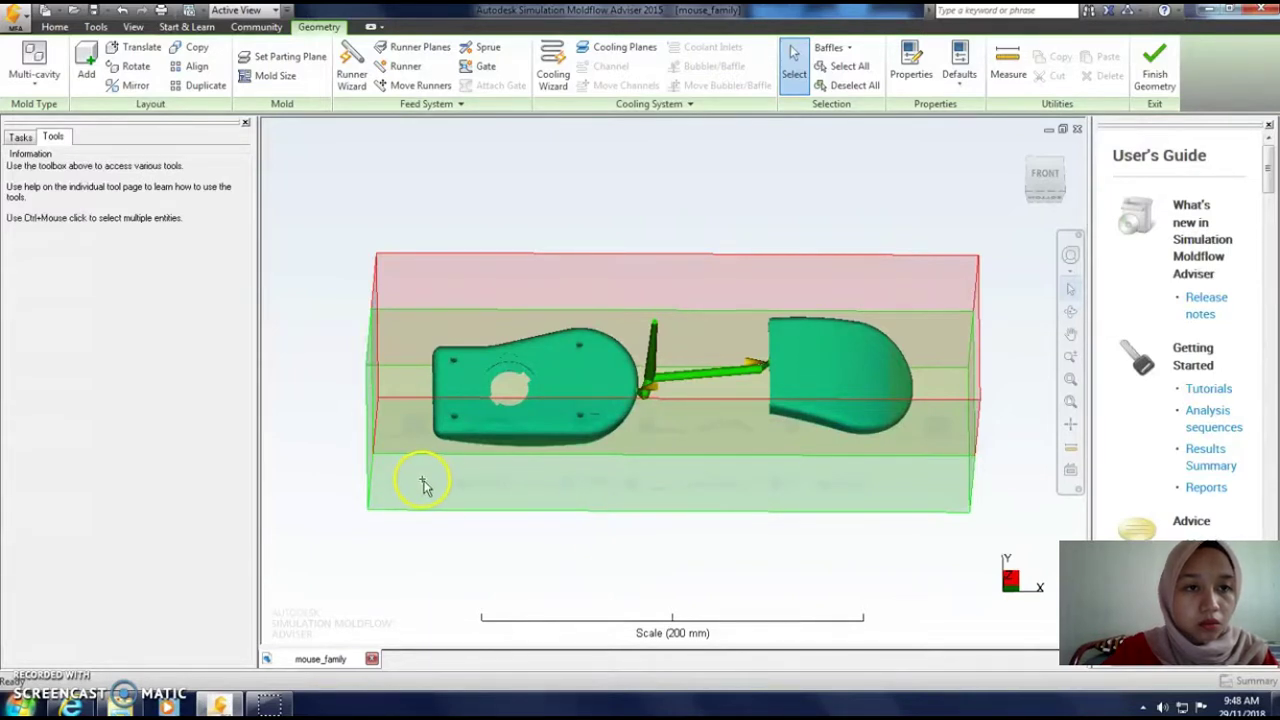
{"action": "left_click", "coordinate": [54, 26]}
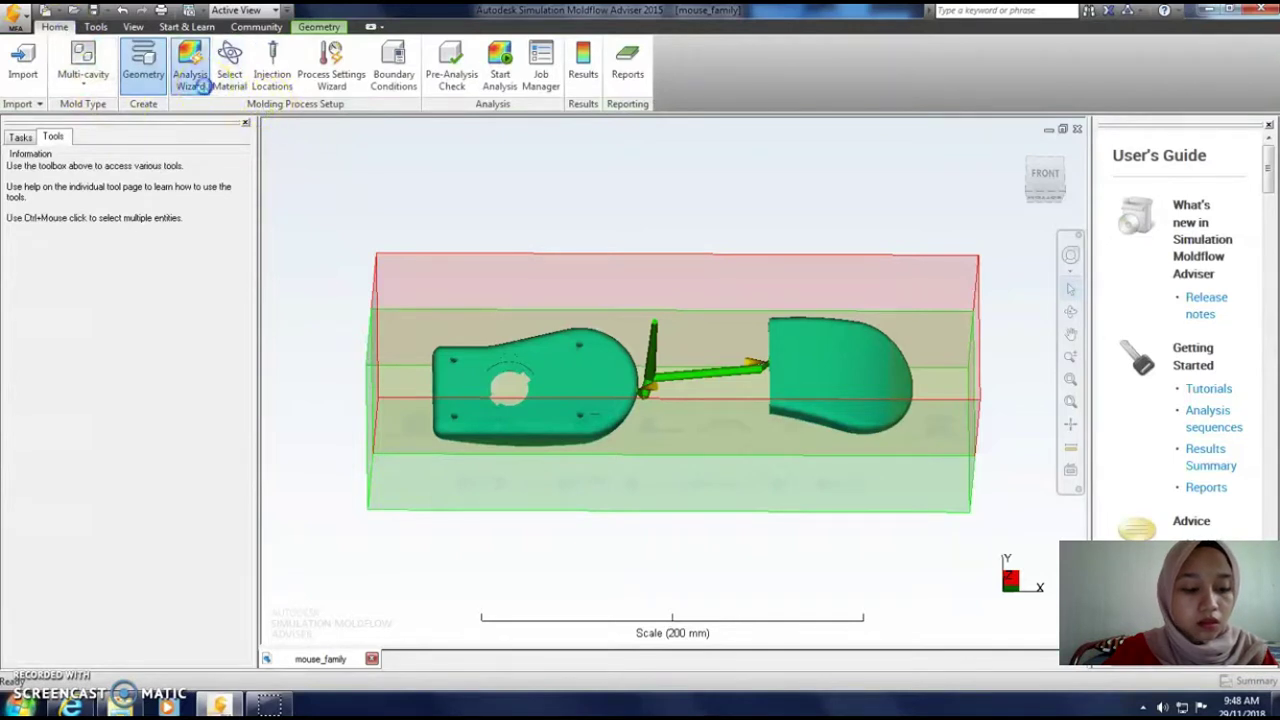
{"action": "left_click", "coordinate": [192, 78]}
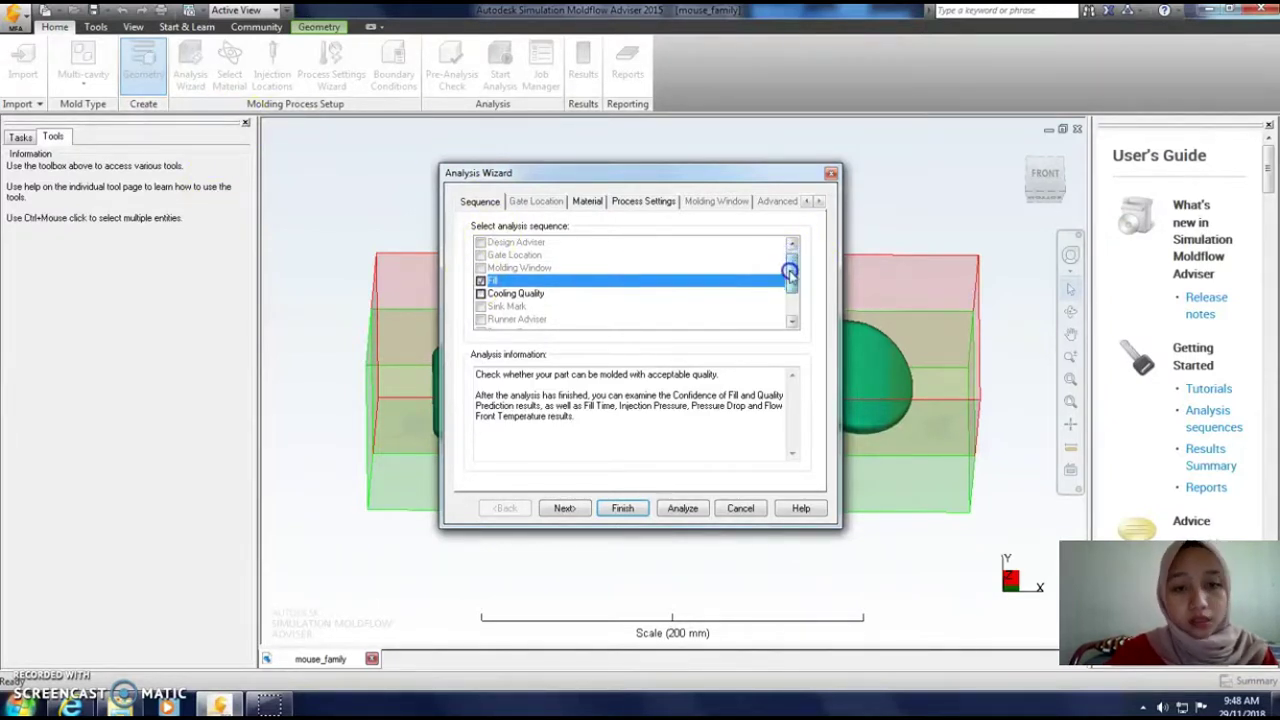
{"action": "mouse_move", "coordinate": [789, 265]}
{"action": "left_mouse_down"}
{"action": "mouse_move", "coordinate": [791, 317]}
{"action": "mouse_move", "coordinate": [795, 270]}
{"action": "left_mouse_up"}
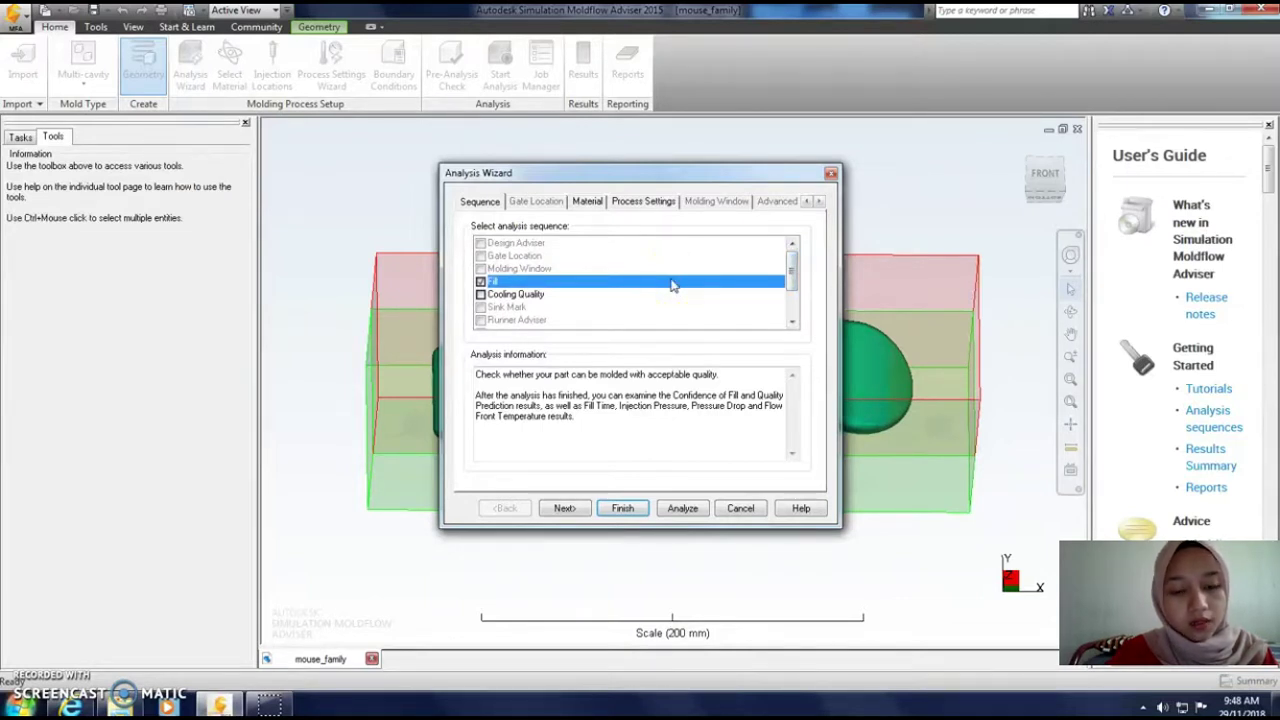
{"action": "left_click", "coordinate": [681, 509]}
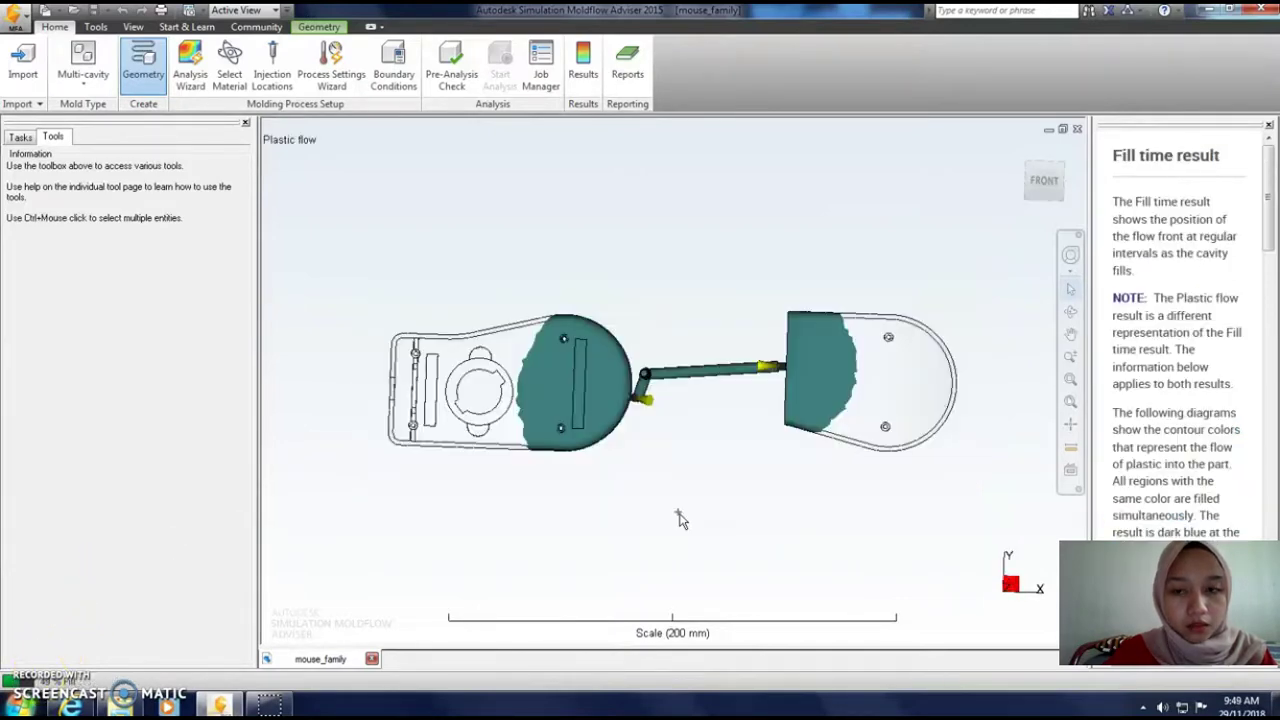
- Acknowledge analysis completion and display the Fill time result, peaking at 1.474 s
{"action": "mouse_move", "coordinate": [677, 517]}
{"action": "middle_mouse_down"}
{"action": "mouse_move", "coordinate": [684, 400]}
{"action": "mouse_move", "coordinate": [694, 474]}
{"action": "mouse_move", "coordinate": [728, 443]}
{"action": "middle_mouse_up"}
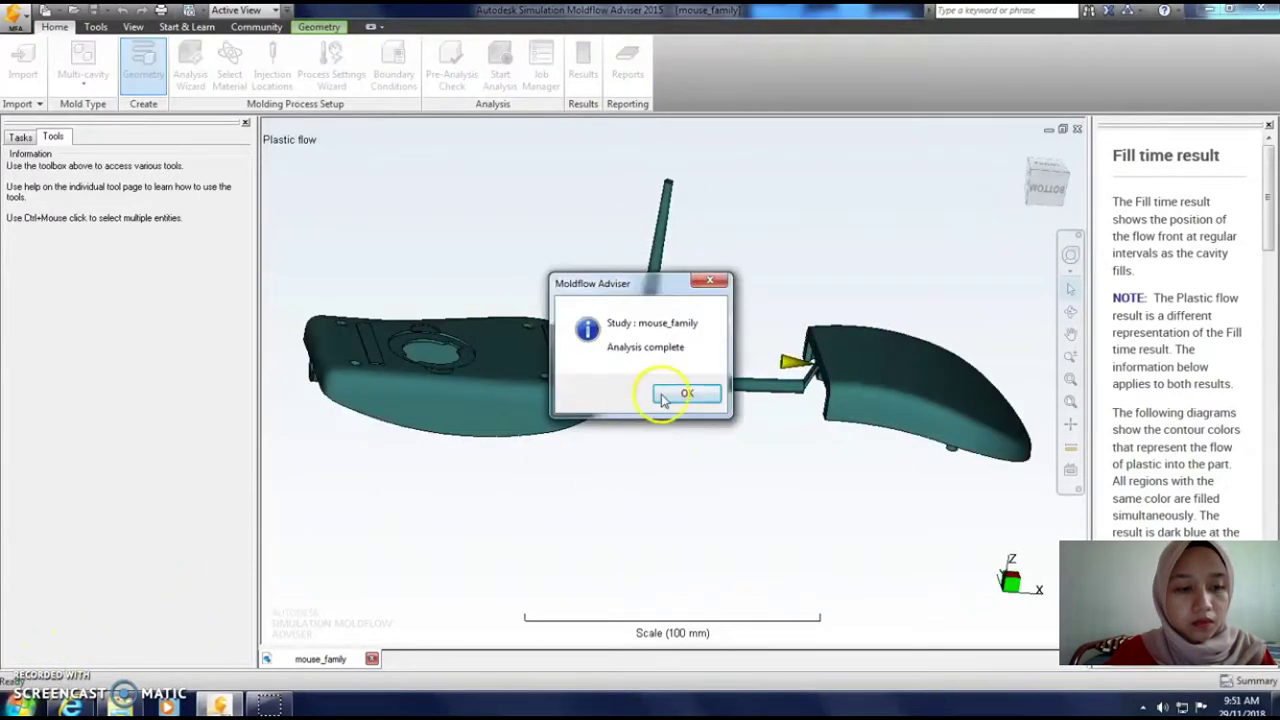
{"action": "left_click", "coordinate": [662, 398]}
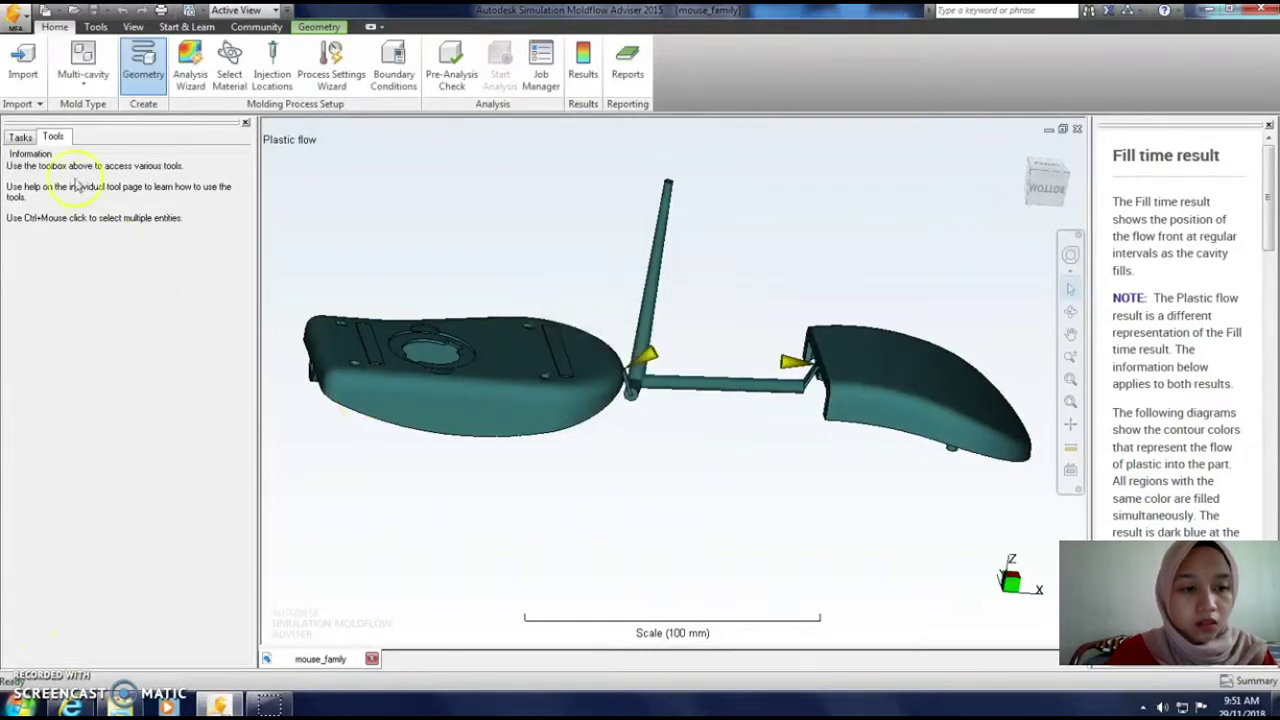
{"action": "left_click", "coordinate": [20, 137]}
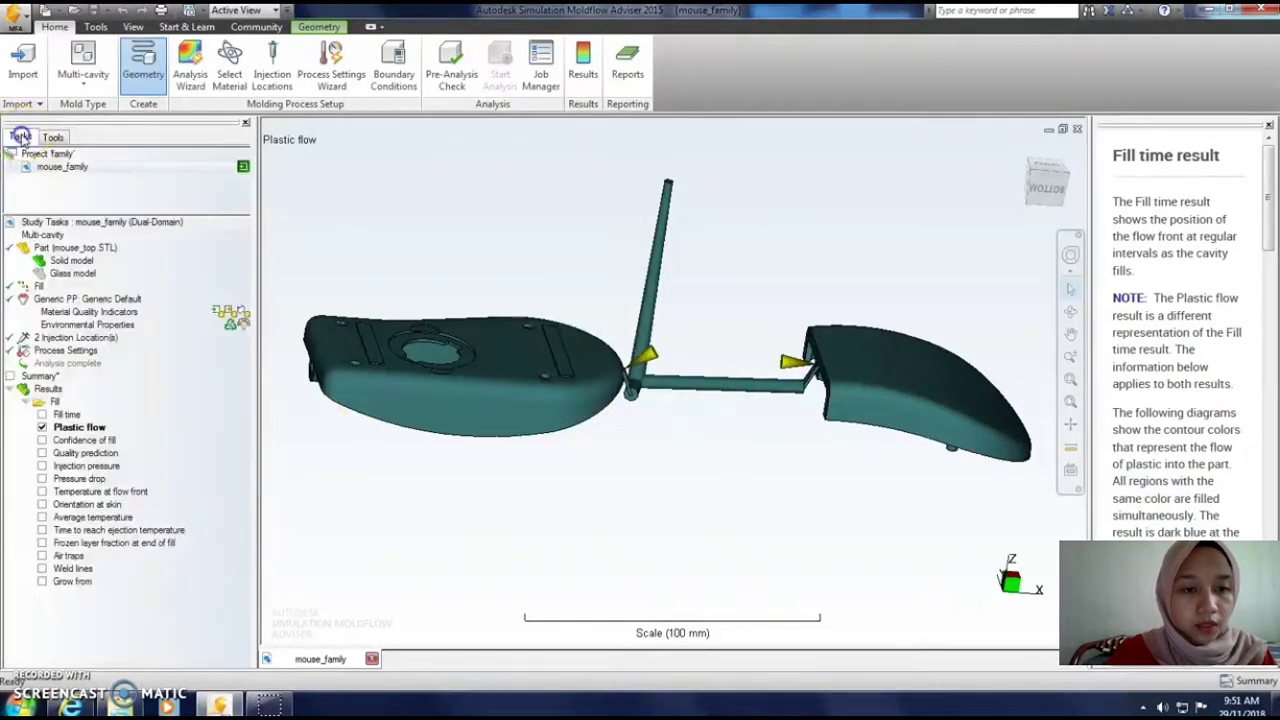
{"action": "left_click", "coordinate": [41, 414]}
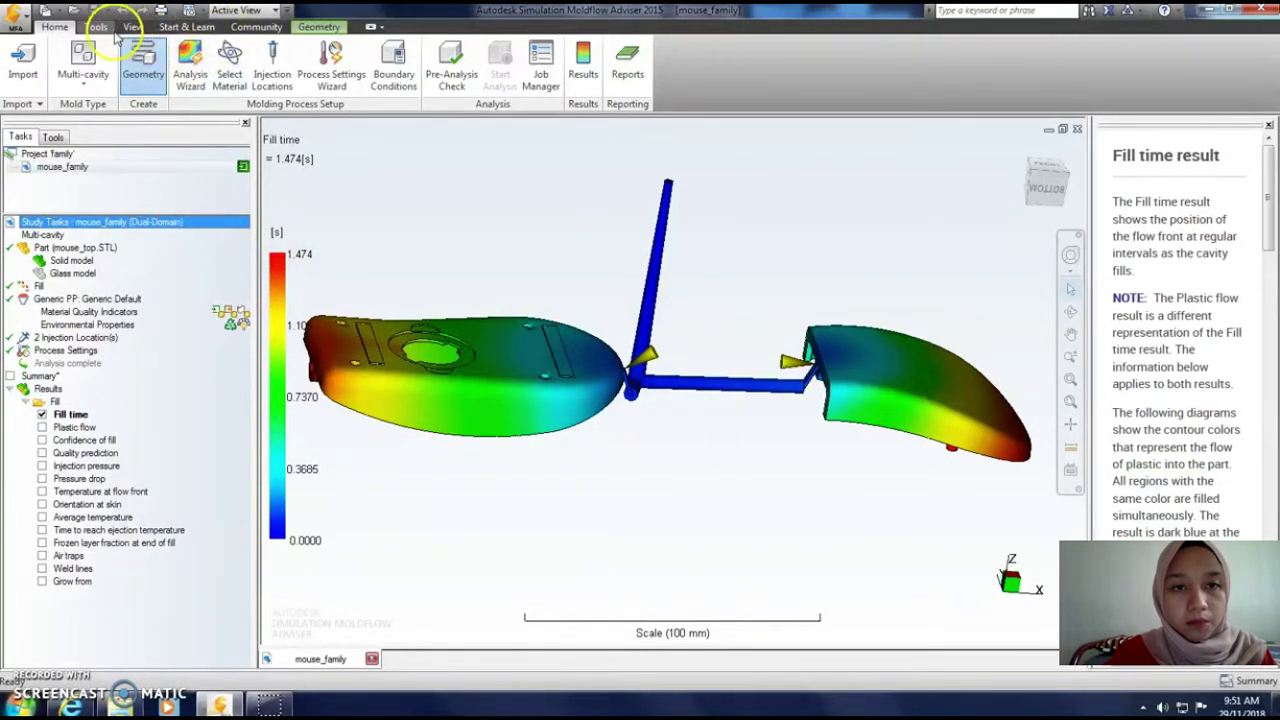
- Loop-animate Fill time and Plastic flow, then show Confidence of fill at 100% high
{"action": "left_click", "coordinate": [573, 84]}
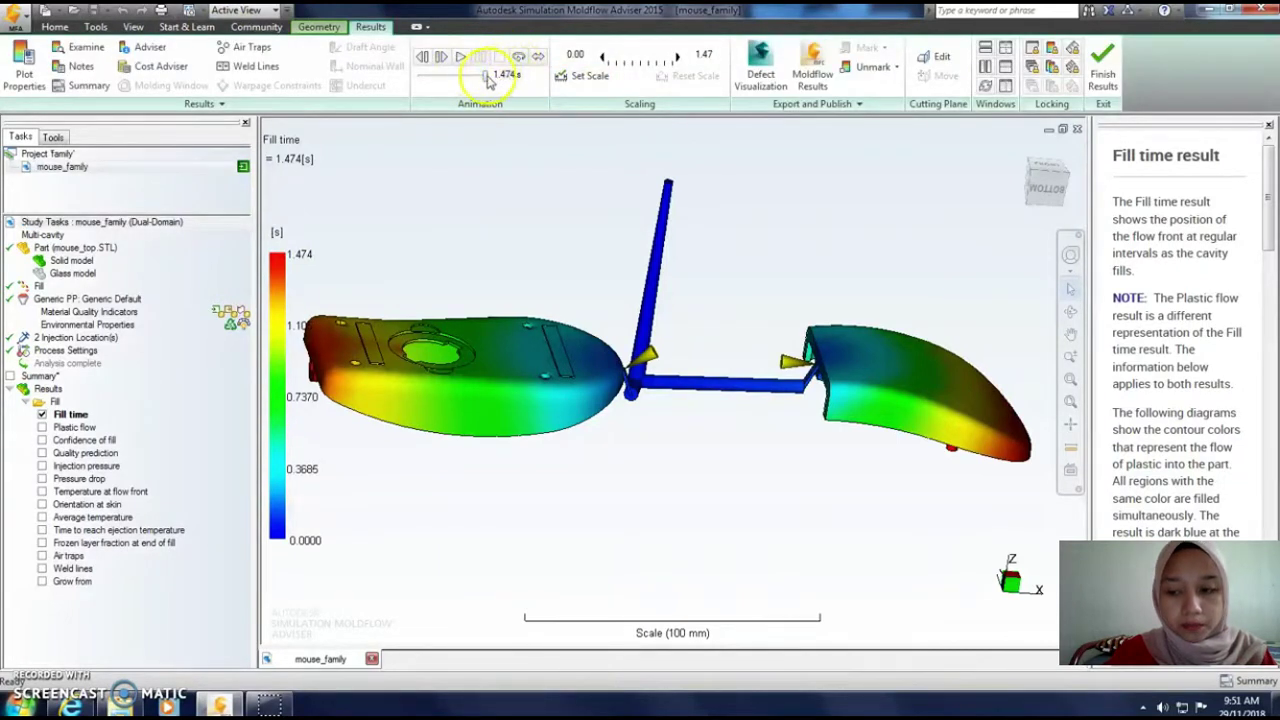
{"action": "left_click", "coordinate": [517, 57]}
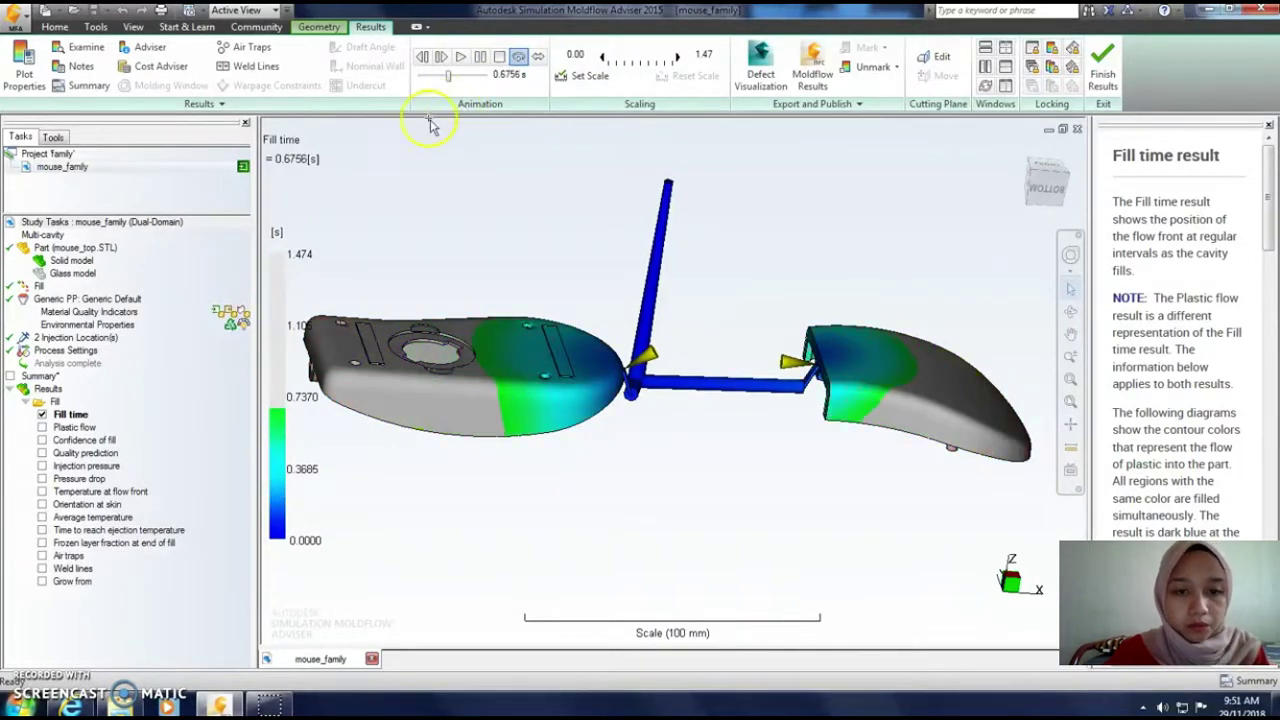
{"action": "left_click", "coordinate": [76, 428]}
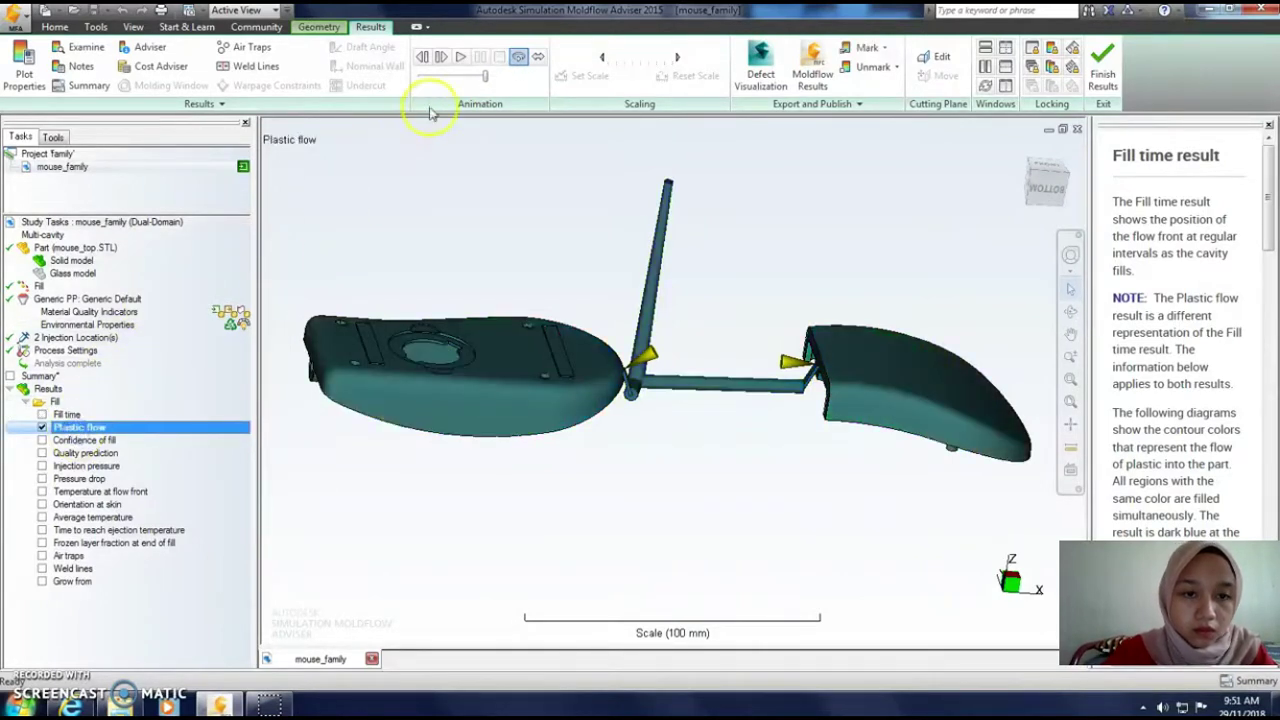
{"action": "left_click", "coordinate": [520, 59]}
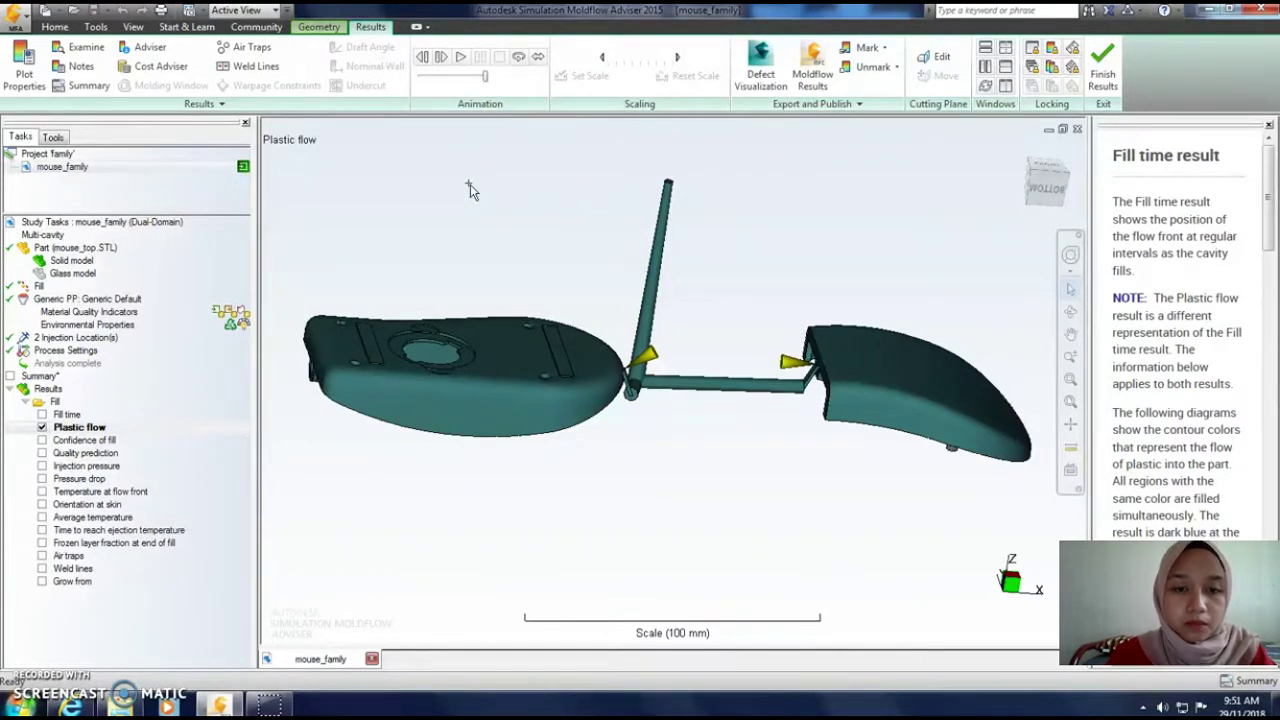
{"action": "left_click", "coordinate": [84, 440]}
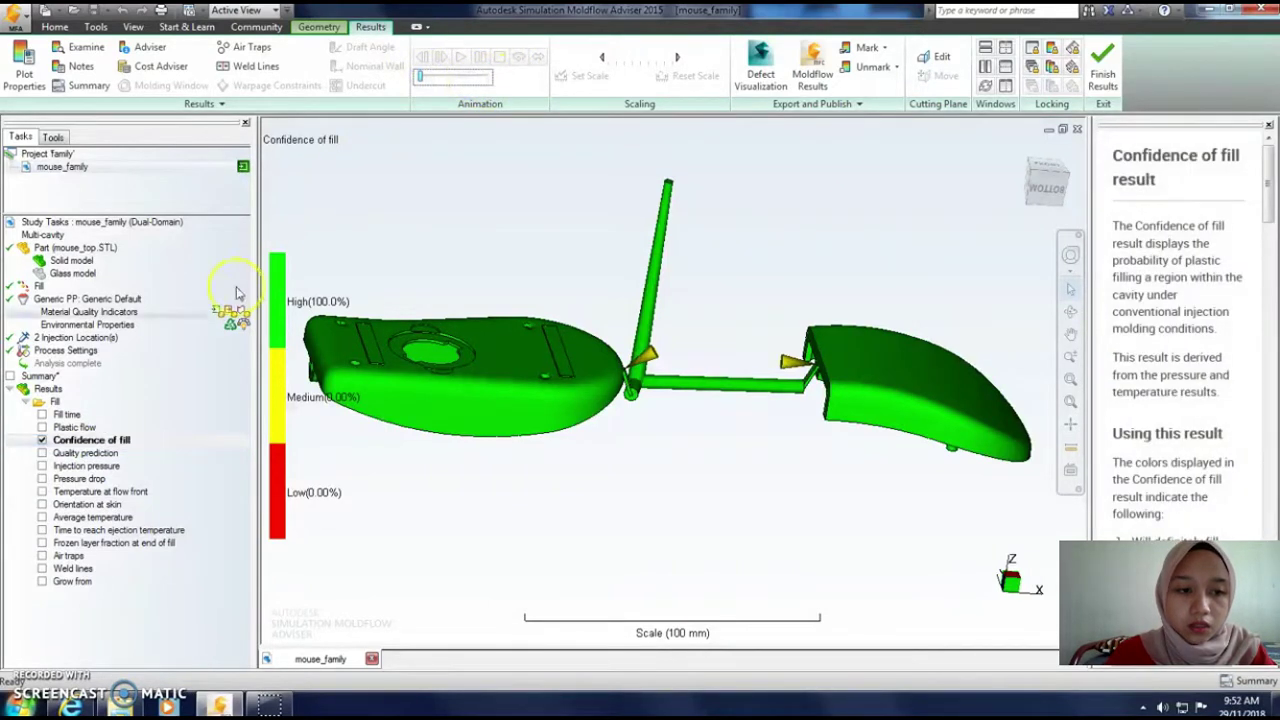
- Display Quality prediction, Injection pressure, Pressure drop and Temperature at flow front results
{"action": "left_click", "coordinate": [72, 454]}
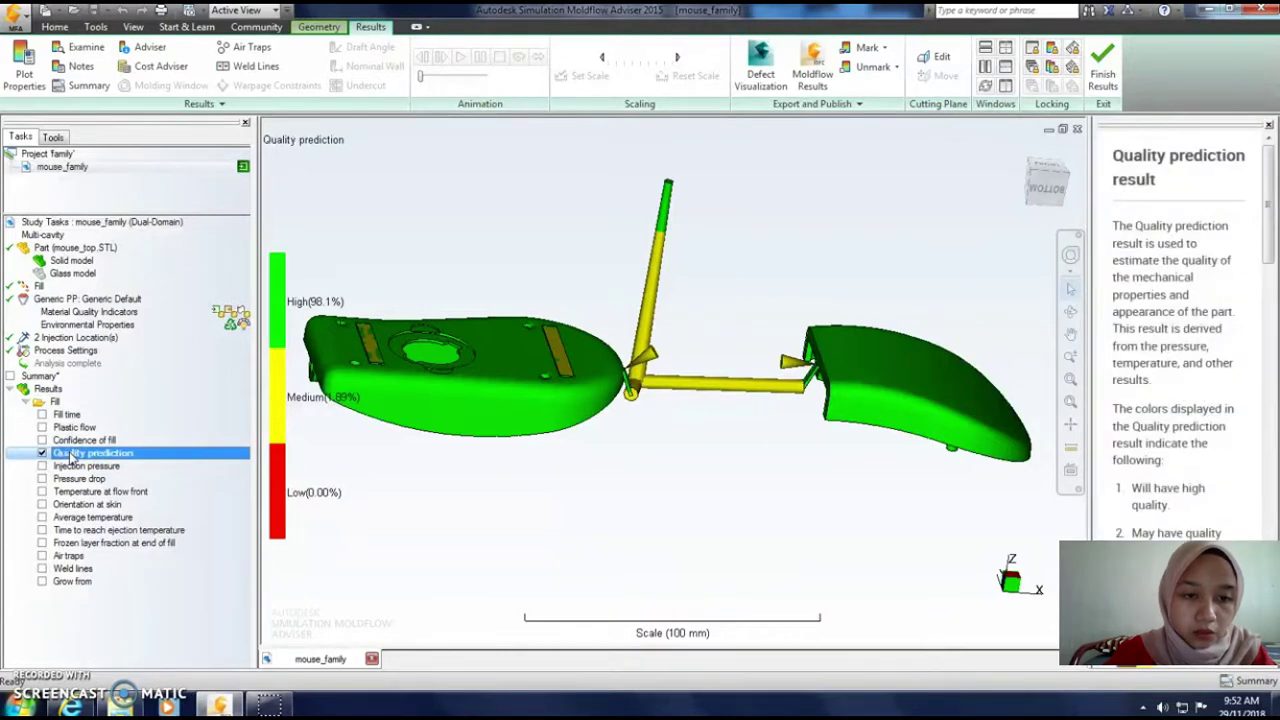
{"action": "left_click", "coordinate": [58, 467]}
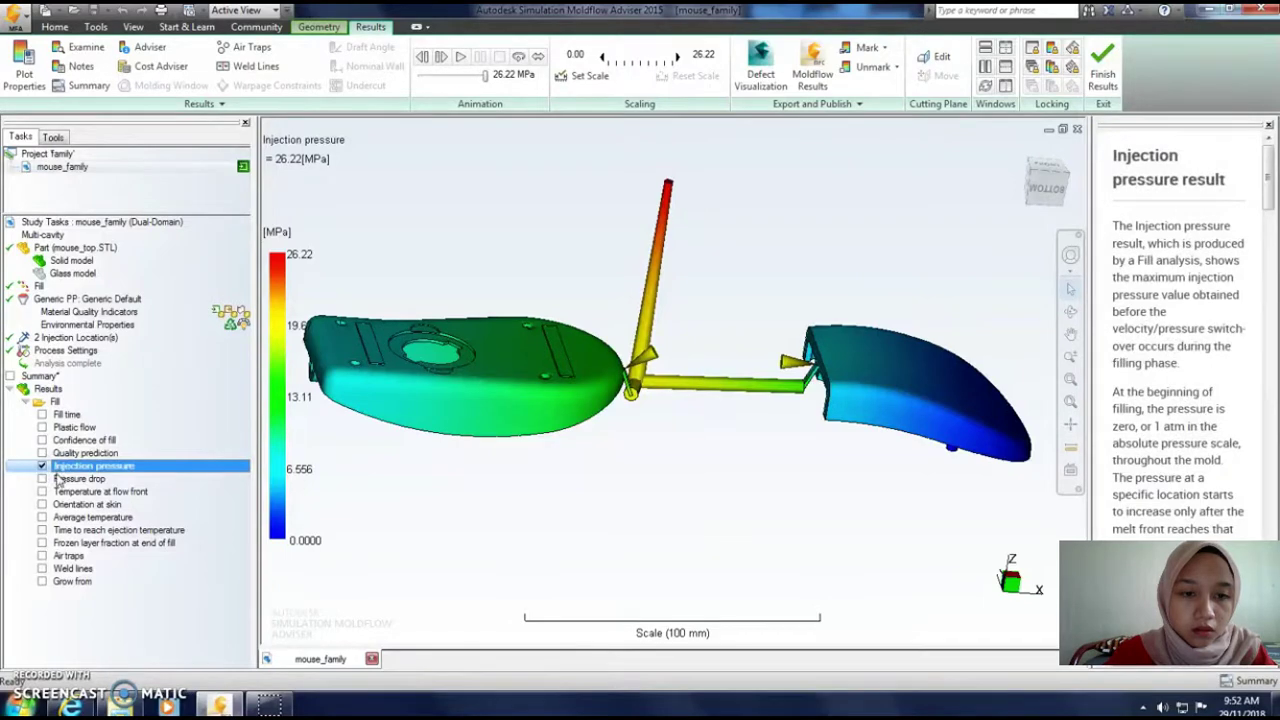
{"action": "left_click", "coordinate": [58, 480]}
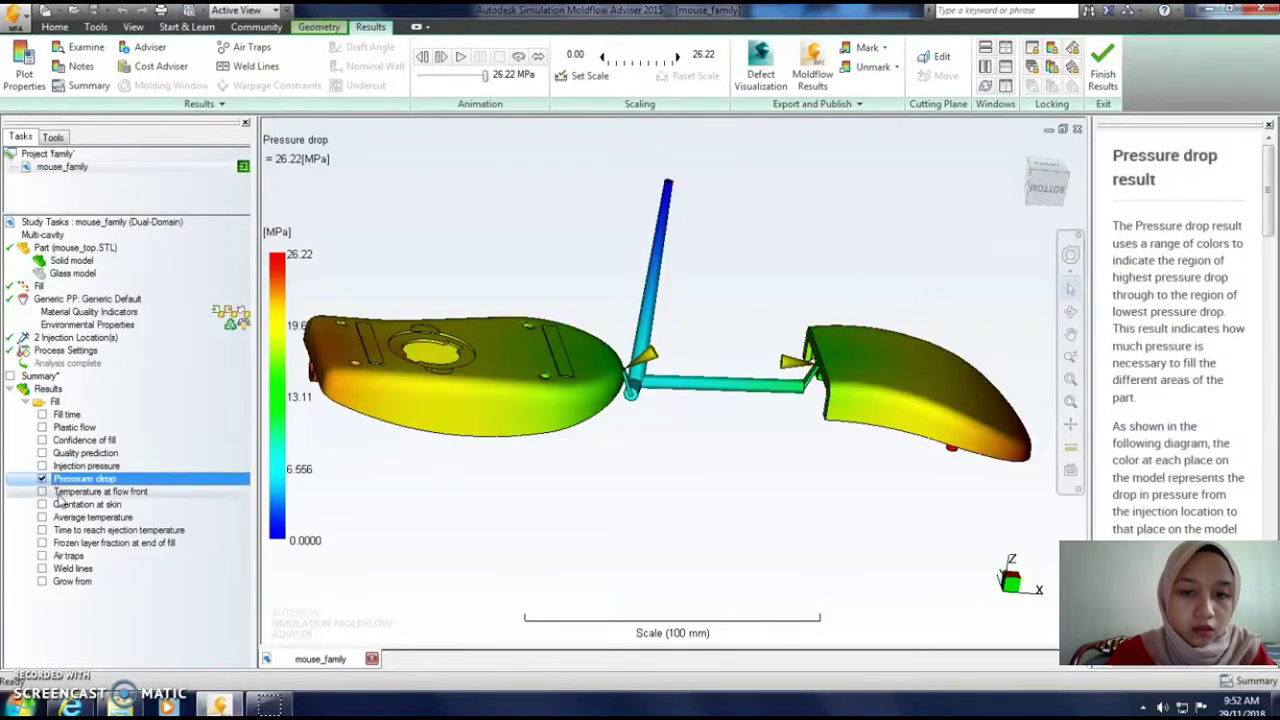
{"action": "left_click", "coordinate": [58, 492]}
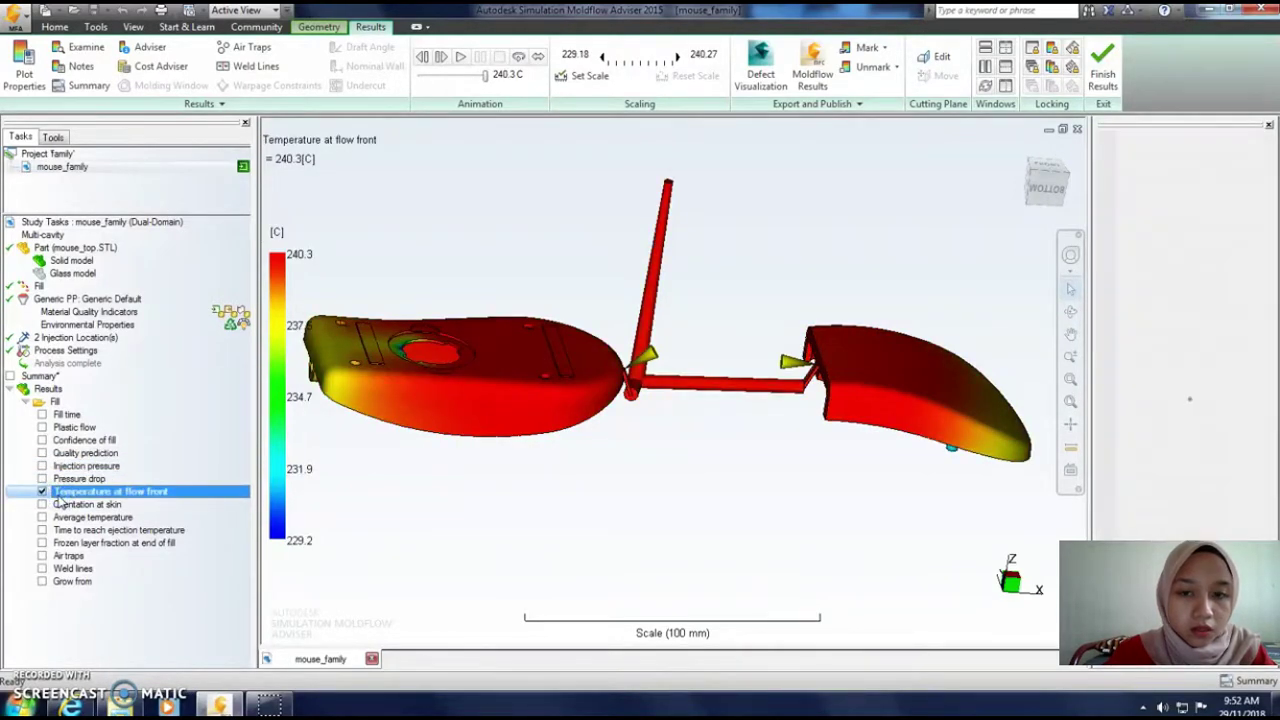
- Inspect the Air traps plot, then show Weld lines reaching 135 degrees
{"action": "left_click", "coordinate": [62, 556]}
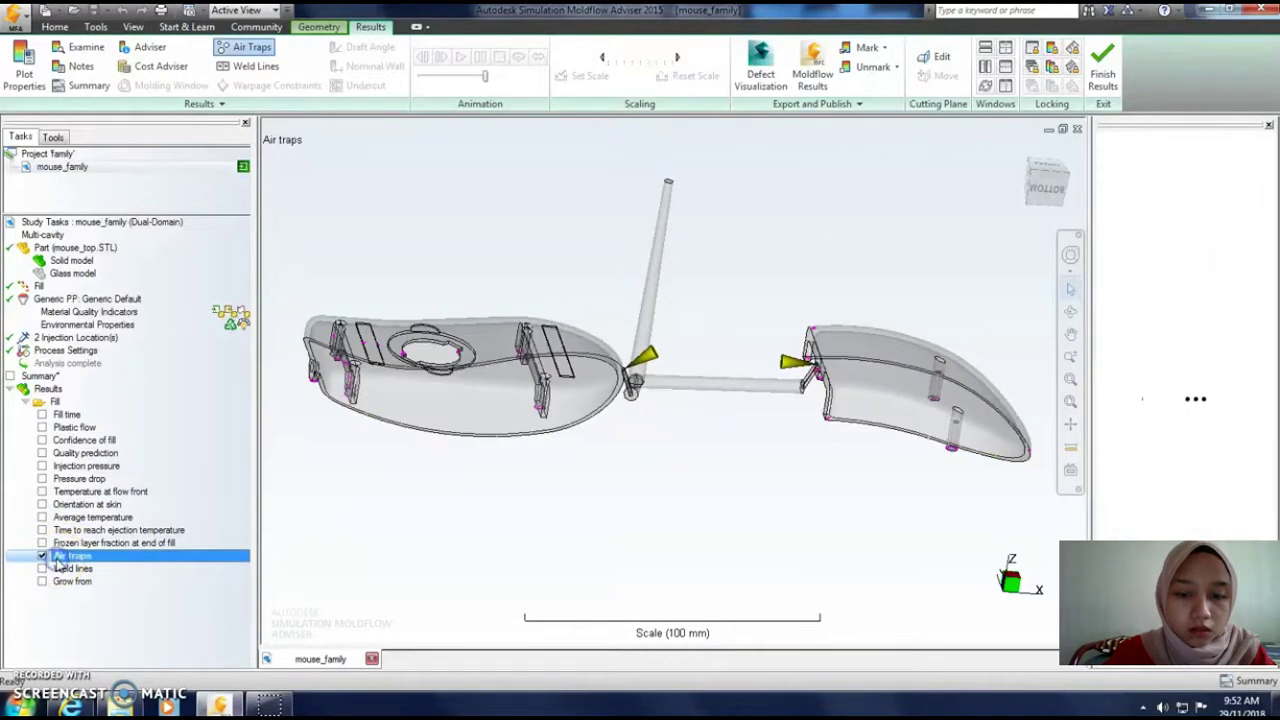
{"action": "middle_click_drag", "start_coordinate": [380, 486], "coordinate": [379, 487]}
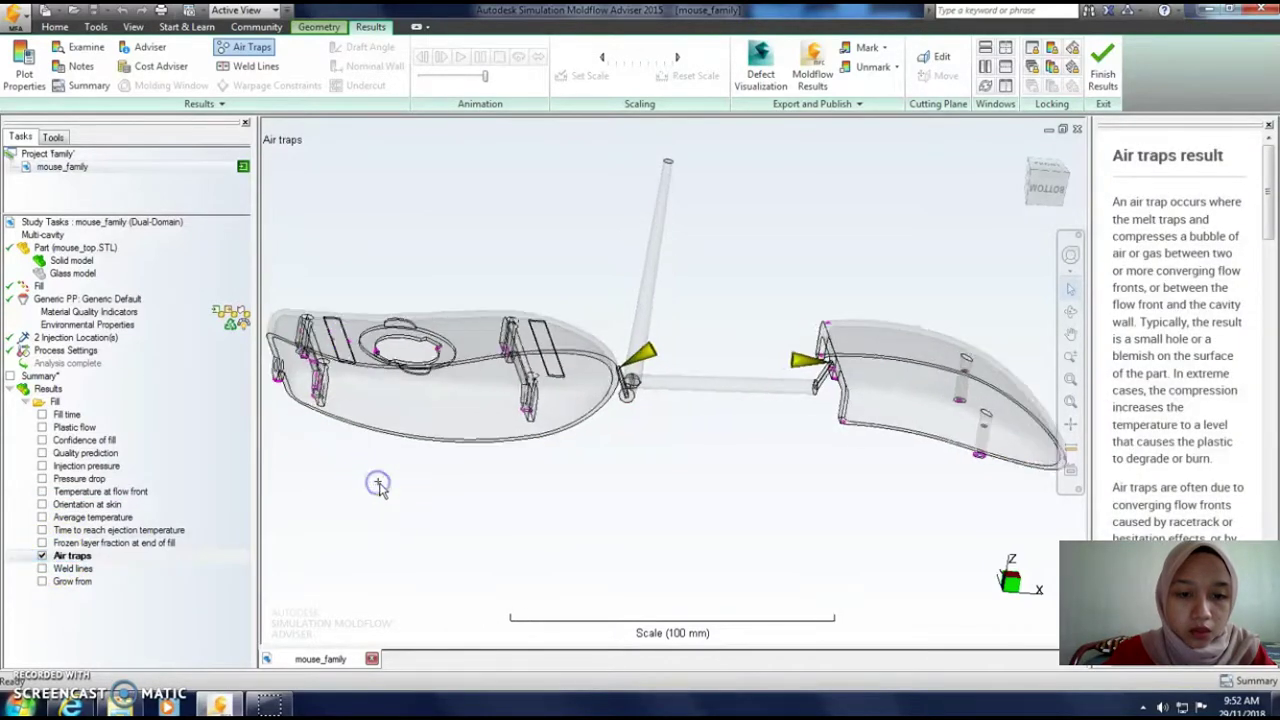
{"action": "middle_click_drag", "start_coordinate": [547, 472], "coordinate": [534, 543]}
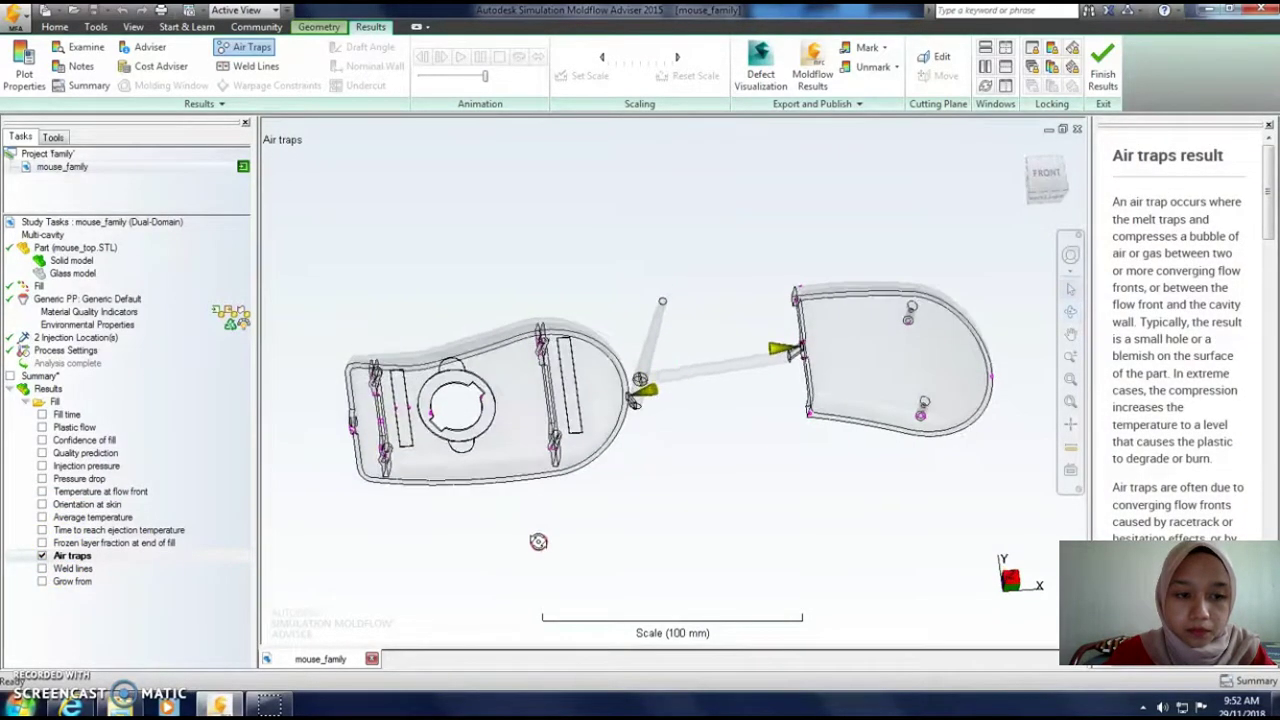
{"action": "left_click", "coordinate": [74, 568]}
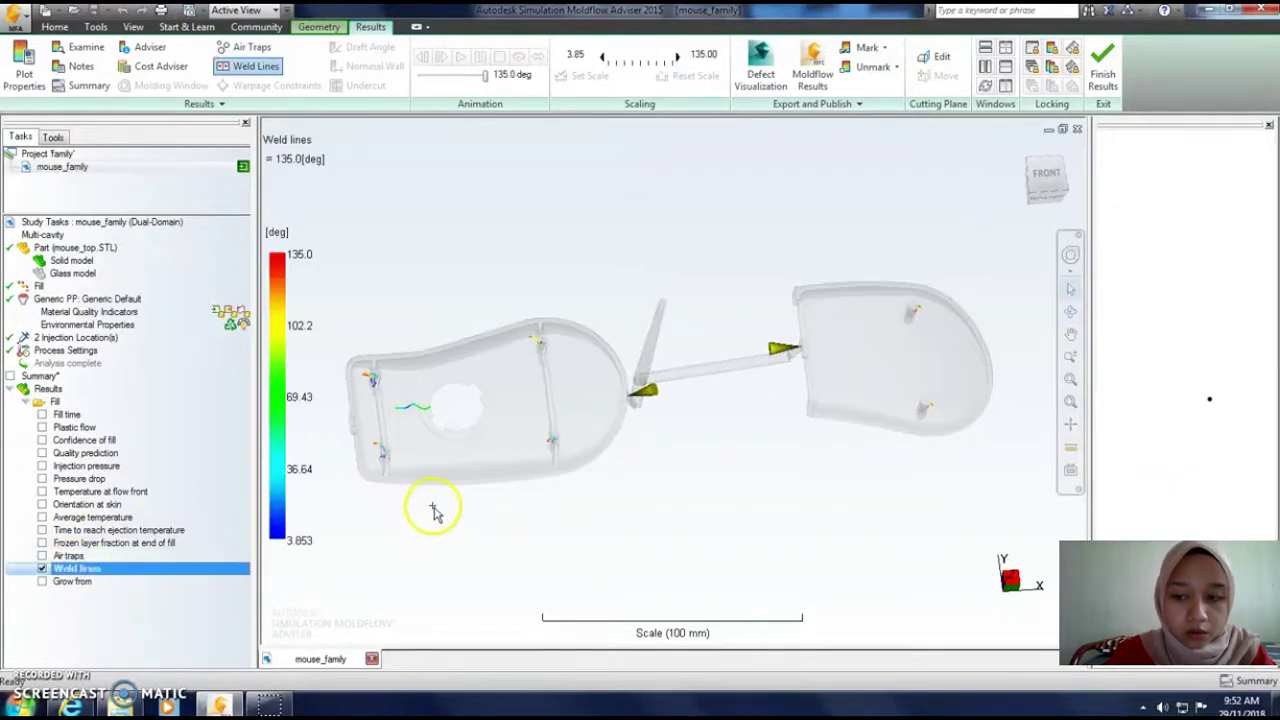